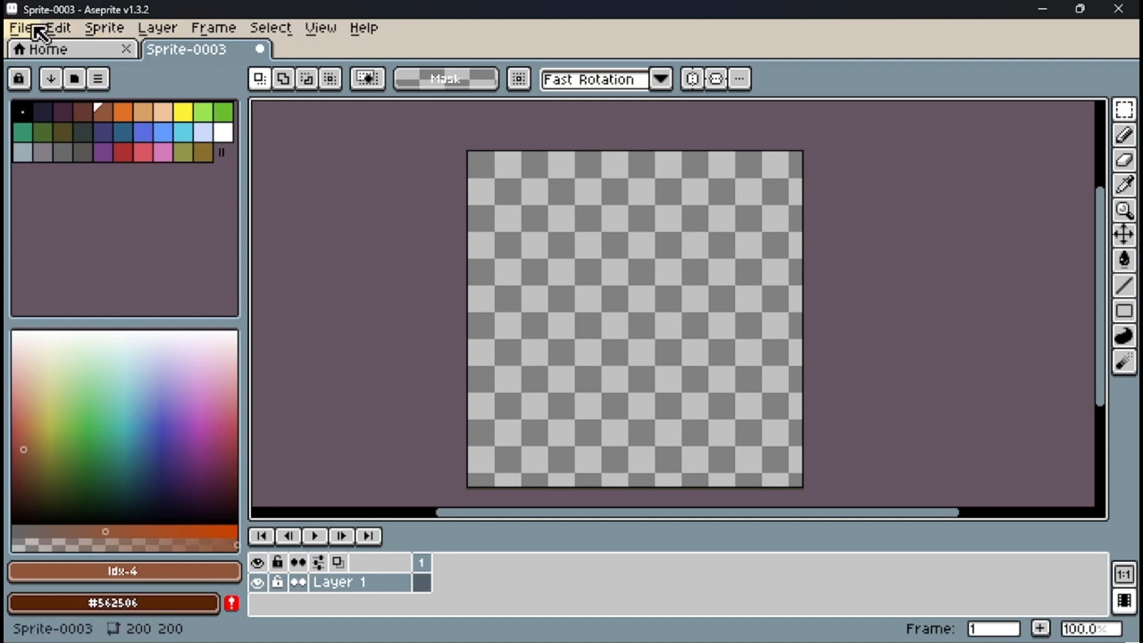
# Create a new 200 × 200 px sprite with Indexed color mode and a transparent background.
pyautogui.click(24, 28)
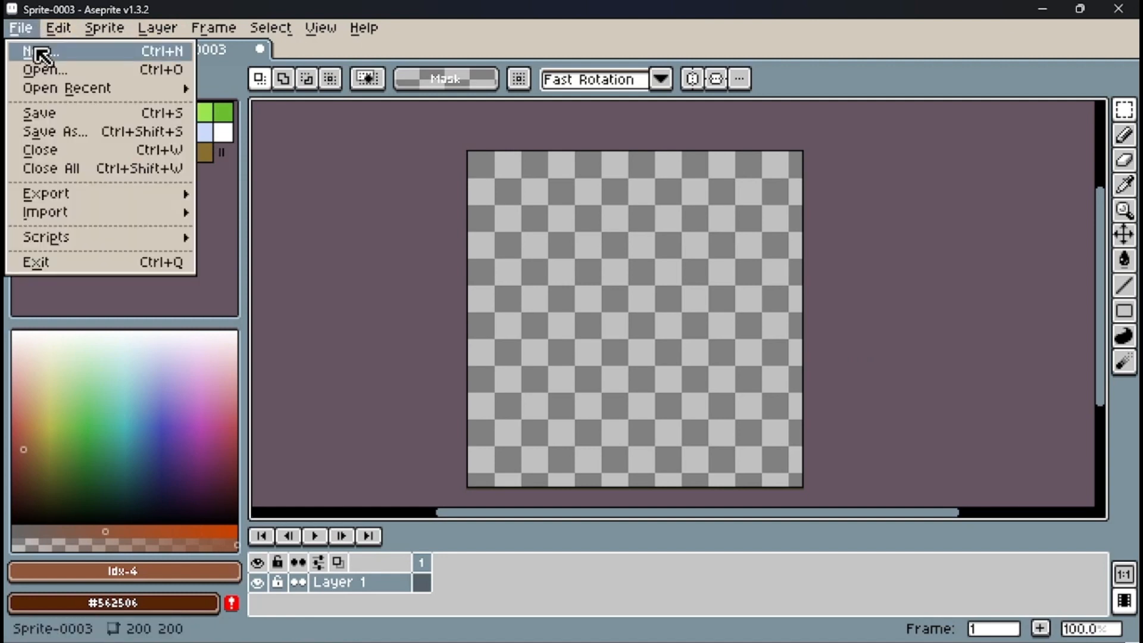
pyautogui.click(40, 53)
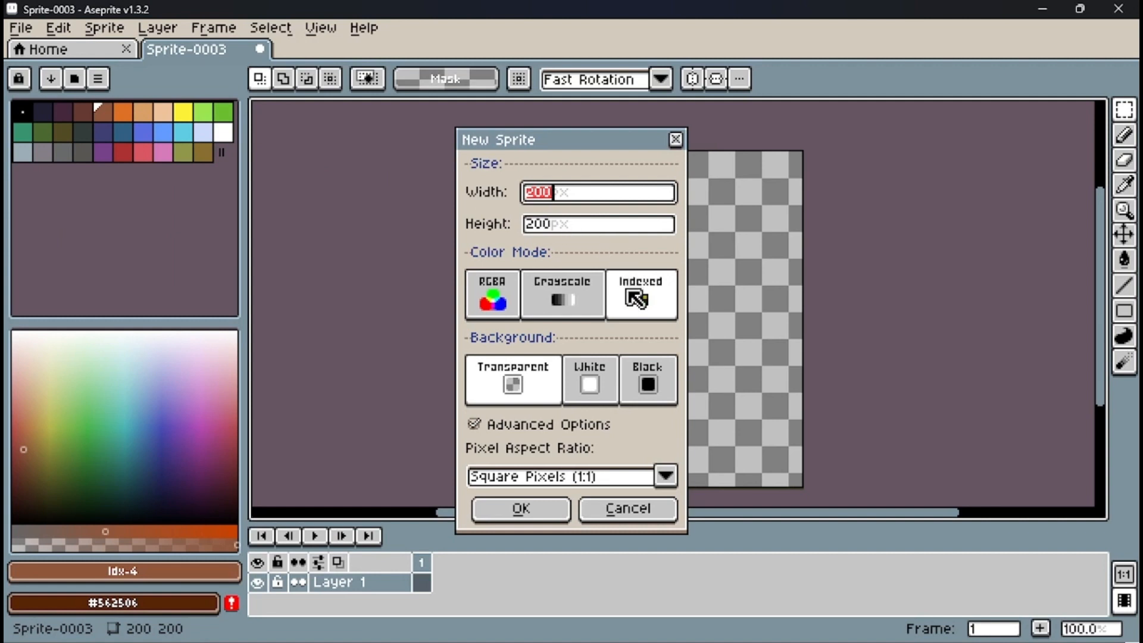
pyautogui.click(636, 302)
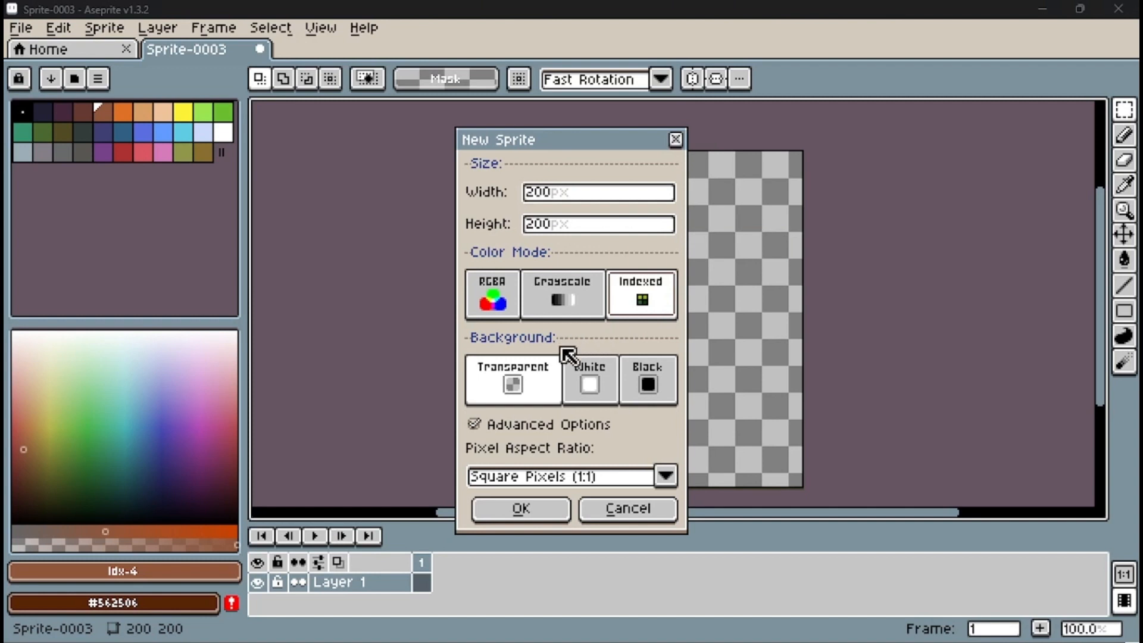
pyautogui.click(539, 379)
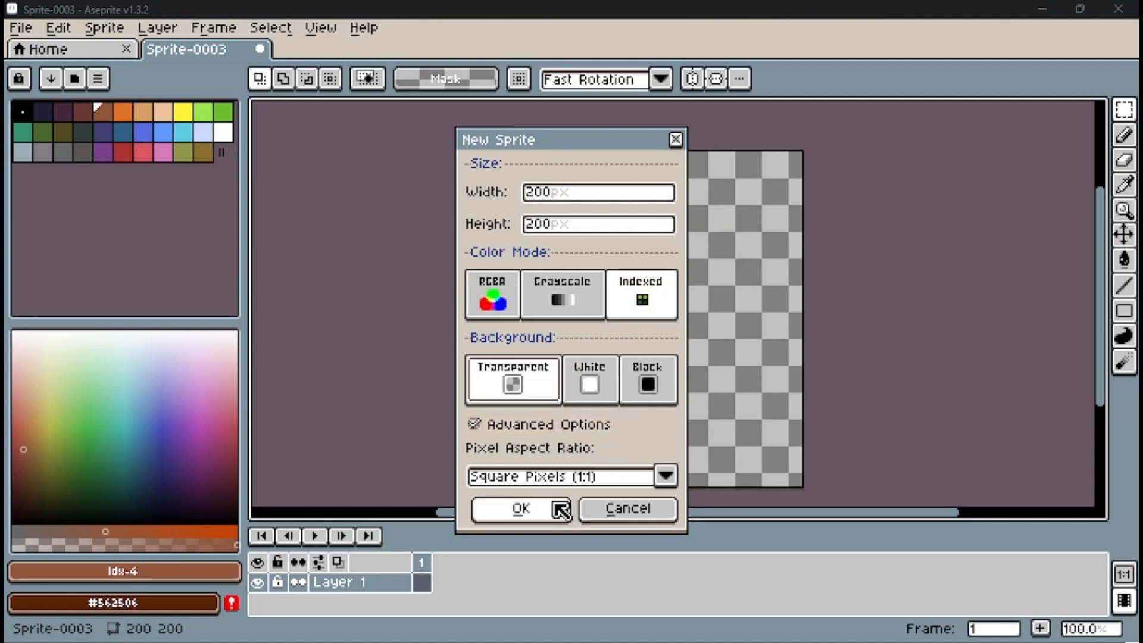
pyautogui.click(557, 511)
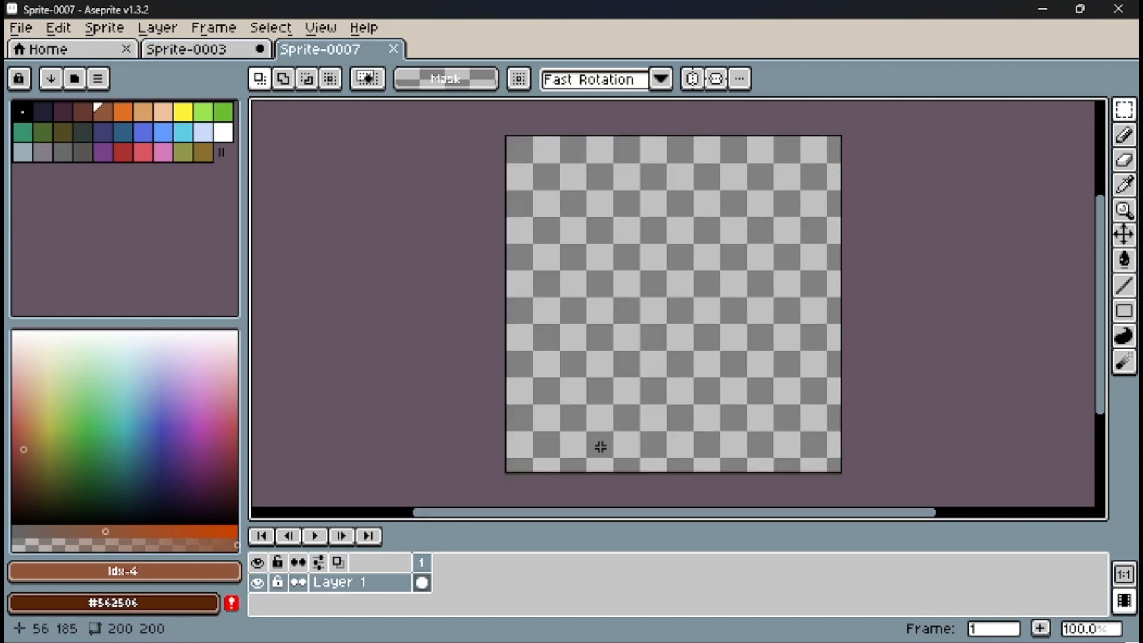
# Marquee-select a 16 × 16 px checkerboard square at the sprite's upper edge, try another selection beside it, and deselect.
pyautogui.scroll(-1, 618, 326)
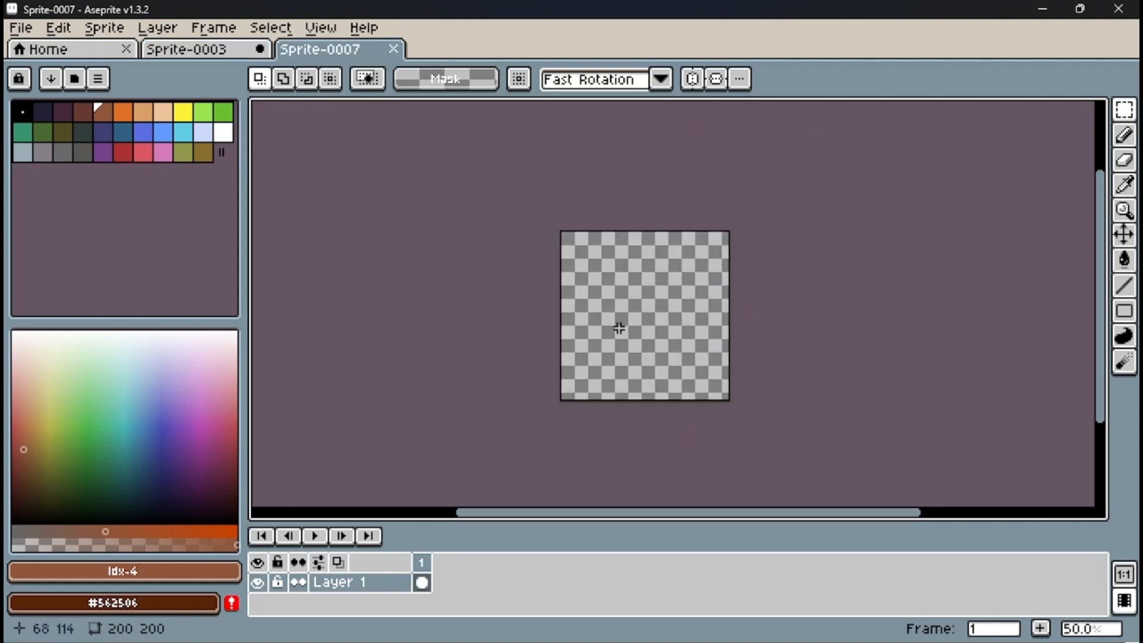
pyautogui.scroll(1, 631, 277)
pyautogui.scroll(-1, 627, 278)
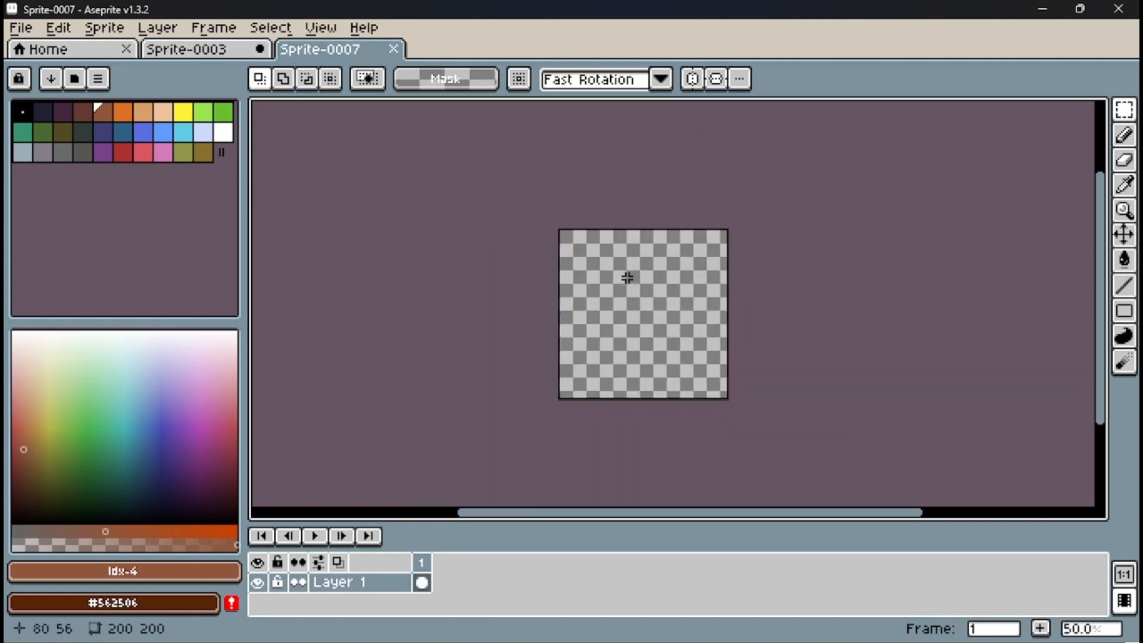
pyautogui.scroll(1, 645, 259)
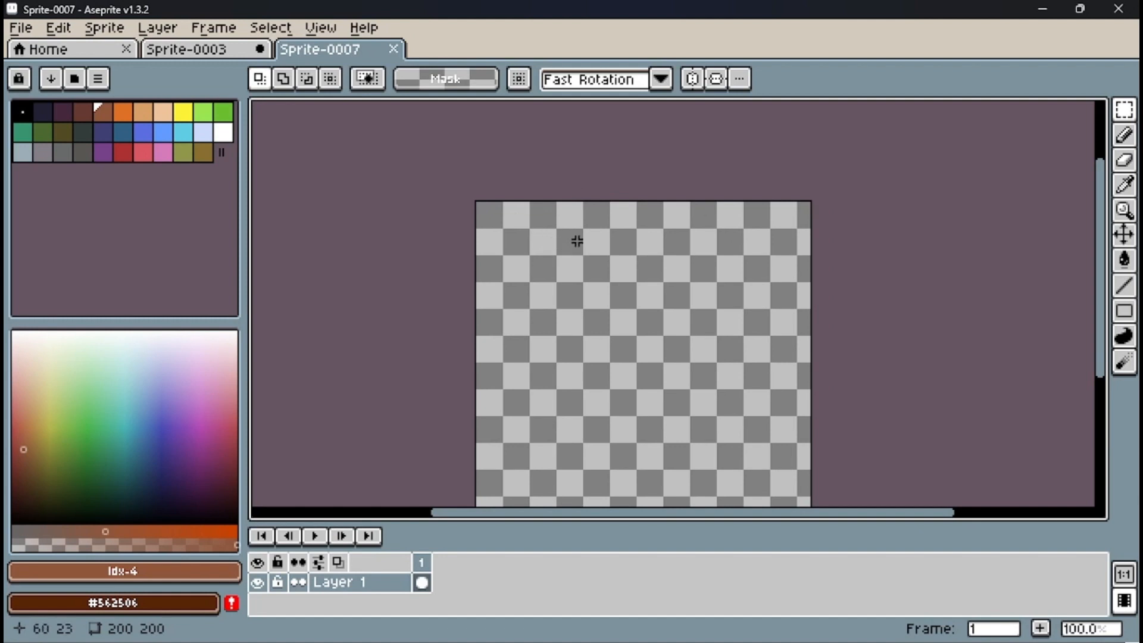
pyautogui.scroll(2, 551, 215)
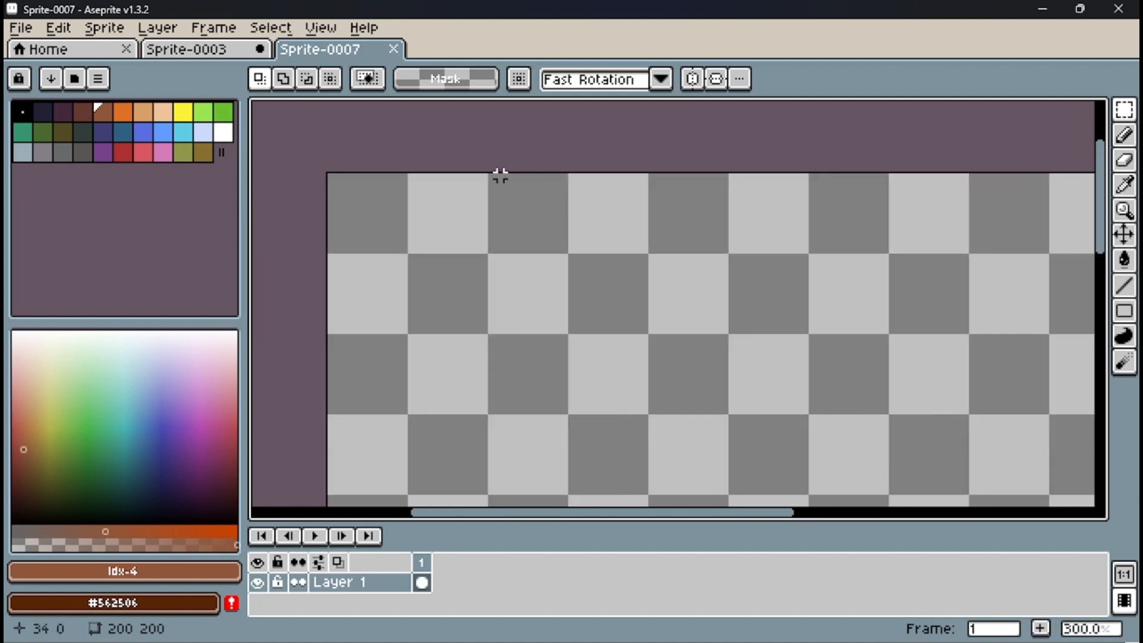
pyautogui.scroll(2, 500, 175)
pyautogui.moveTo(490, 173); pyautogui.dragTo(615, 300)
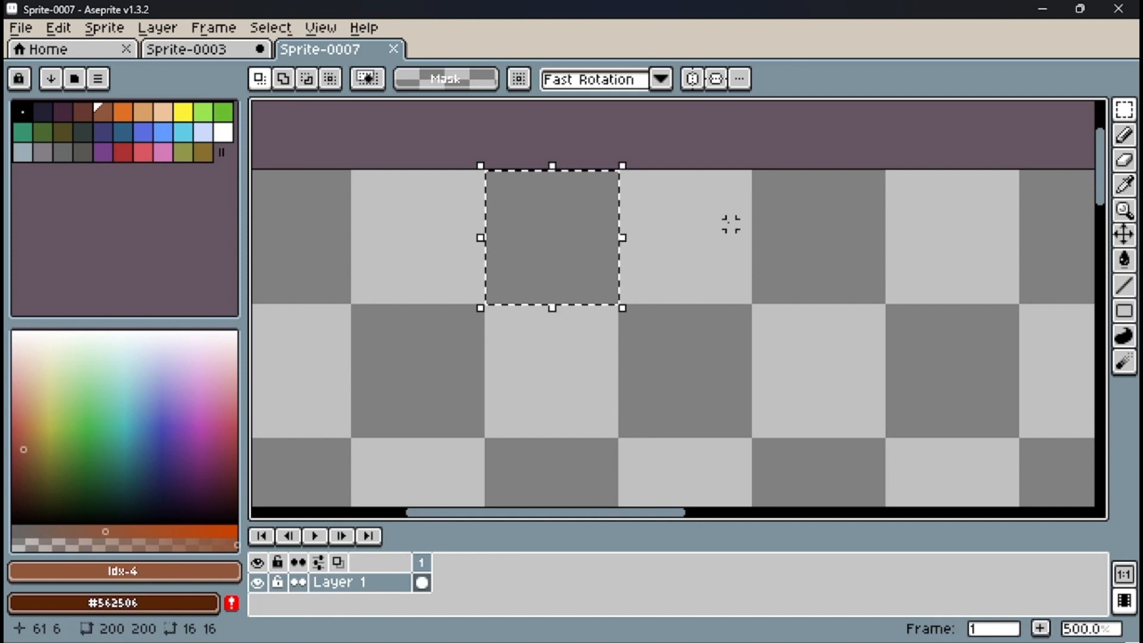
pyautogui.moveTo(755, 172); pyautogui.dragTo(756, 443)
pyautogui.click(656, 349)
pyautogui.scroll(-2, 540, 297)
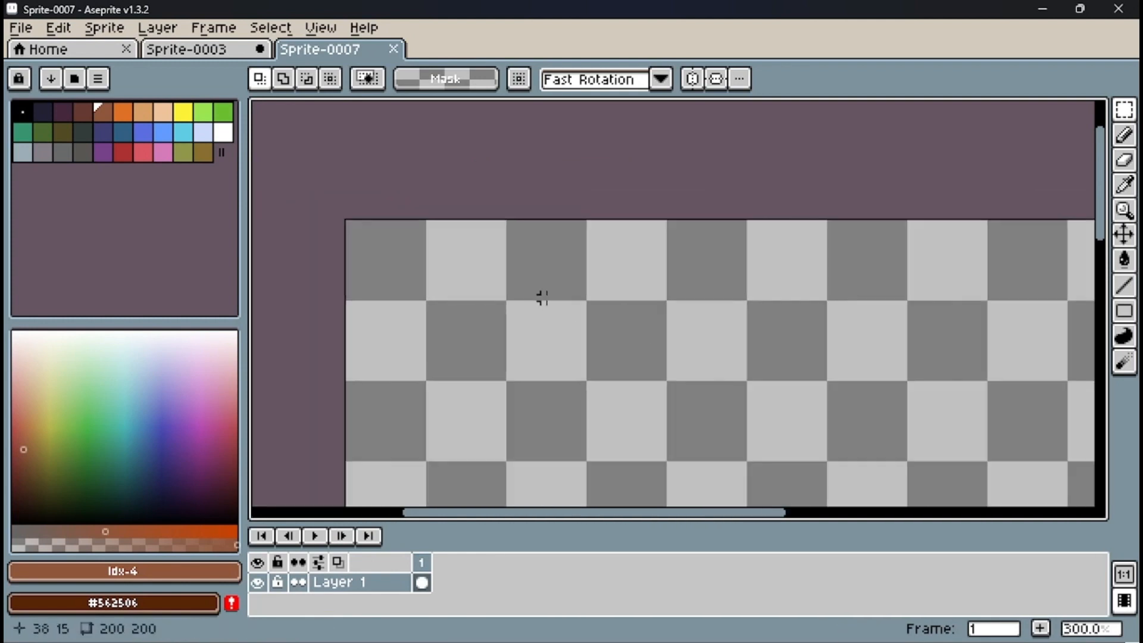
pyautogui.scroll(-2, 542, 297)
pyautogui.scroll(-1, 589, 316)
pyautogui.scroll(1, 590, 355)
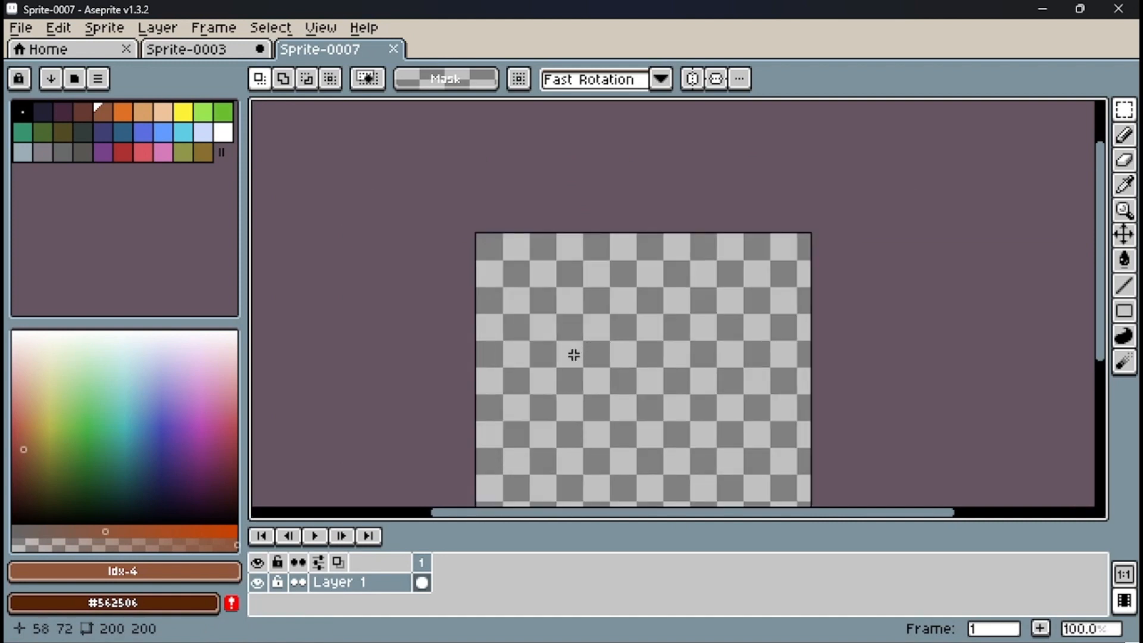
pyautogui.scroll(-1, 587, 281)
pyautogui.scroll(1, 599, 349)
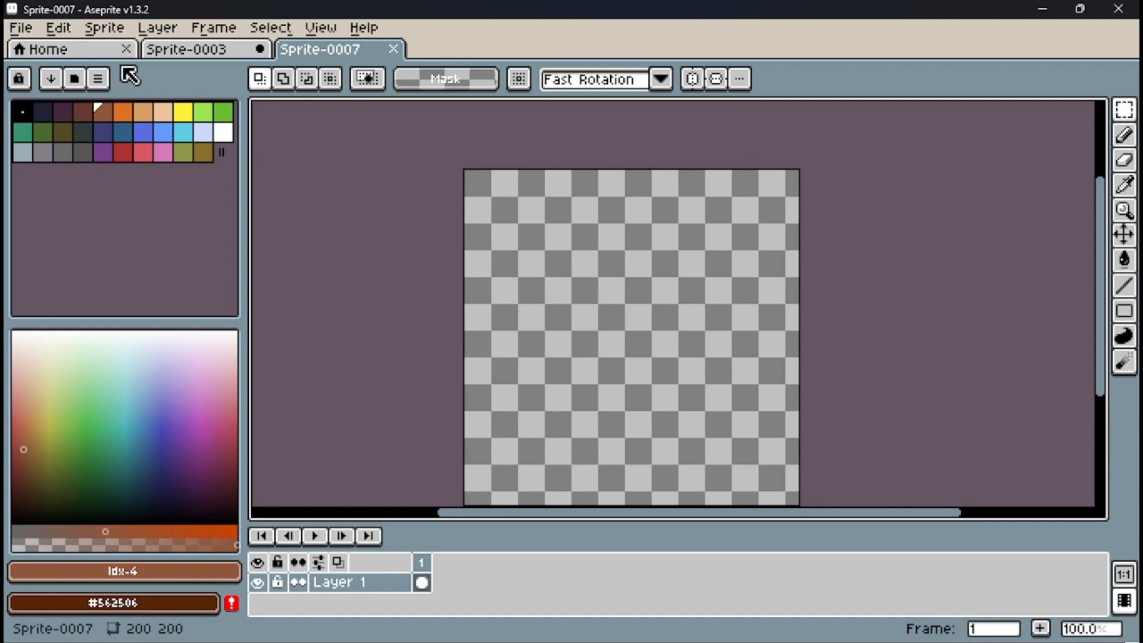
# Resize the canvas to 245 × 245 px with borders of 24 px left, 21 px right, 8 px top and 37 px bottom.
pyautogui.click(39, 31)
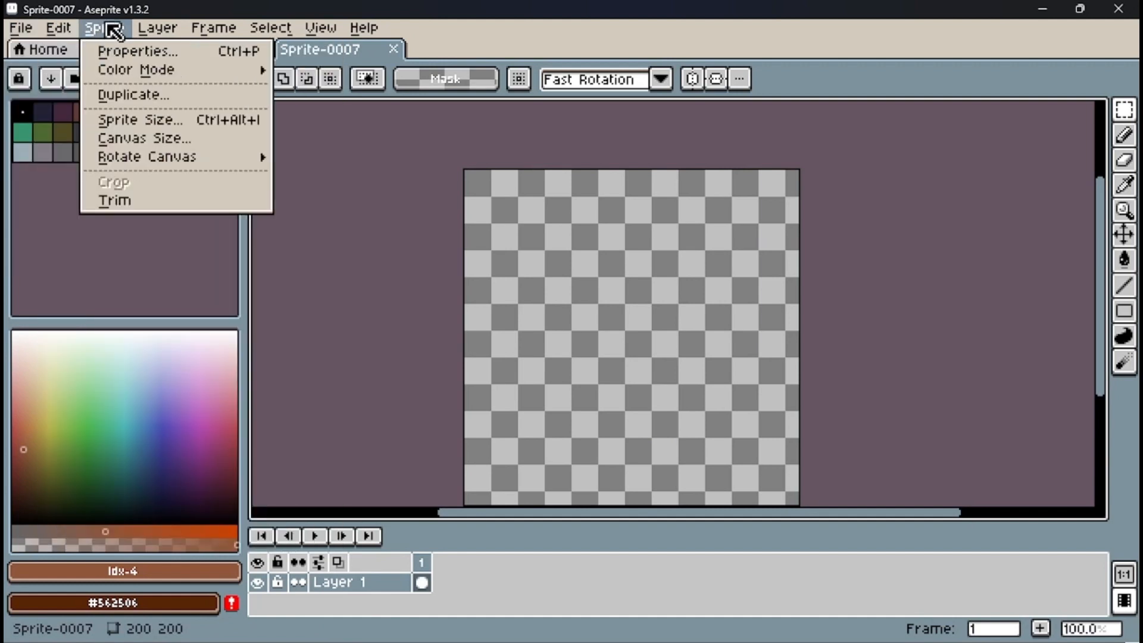
pyautogui.moveTo(148, 30)
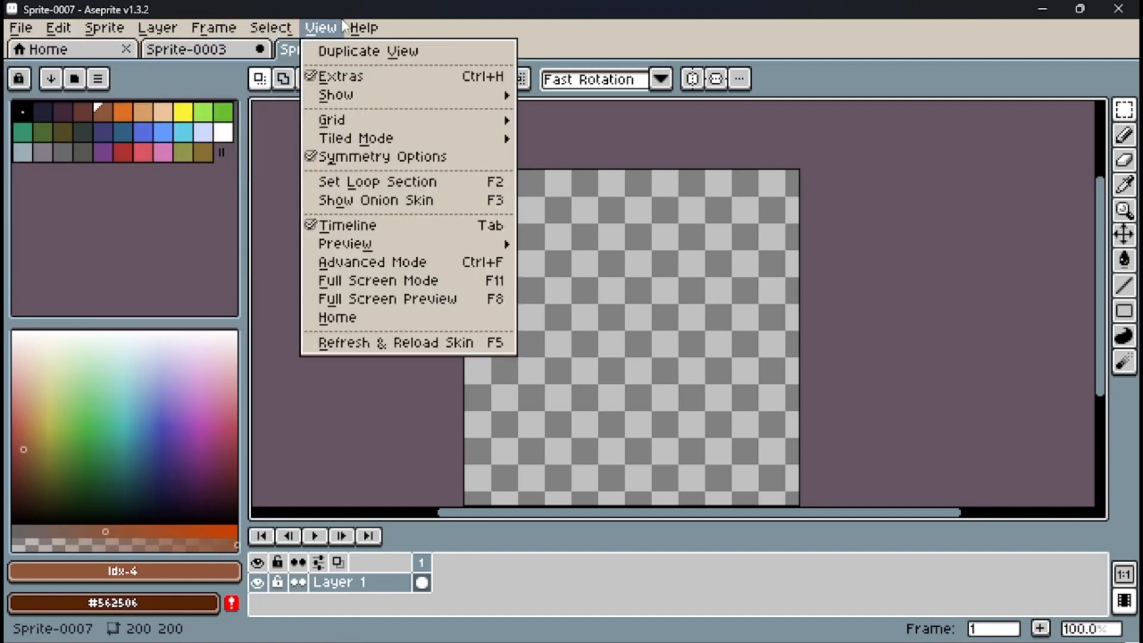
pyautogui.moveTo(83, 29)
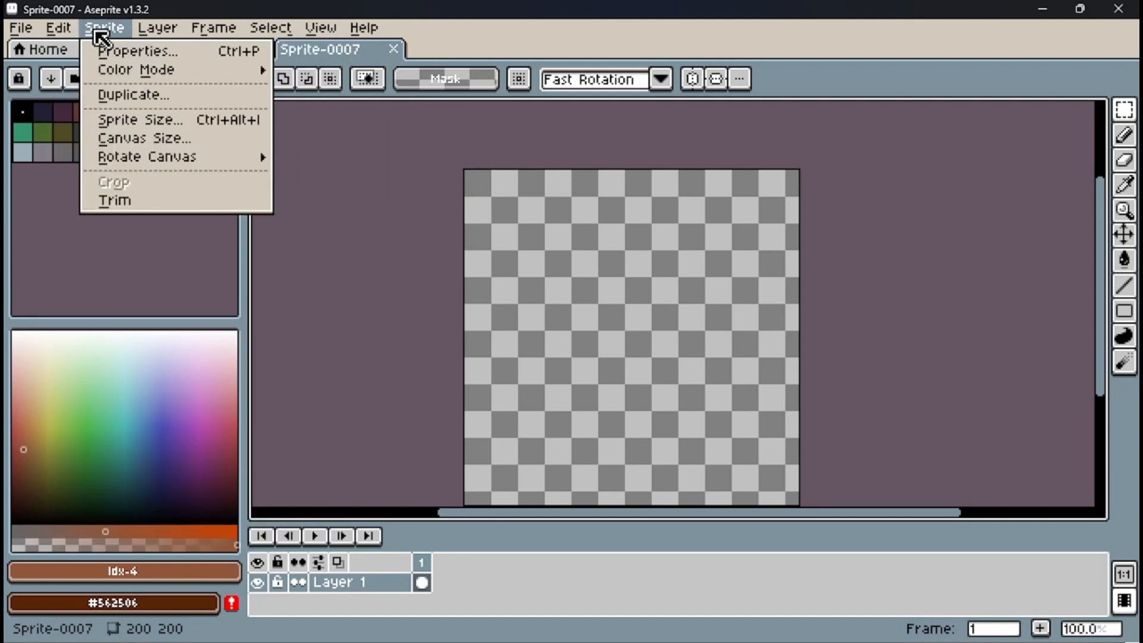
pyautogui.click(161, 143)
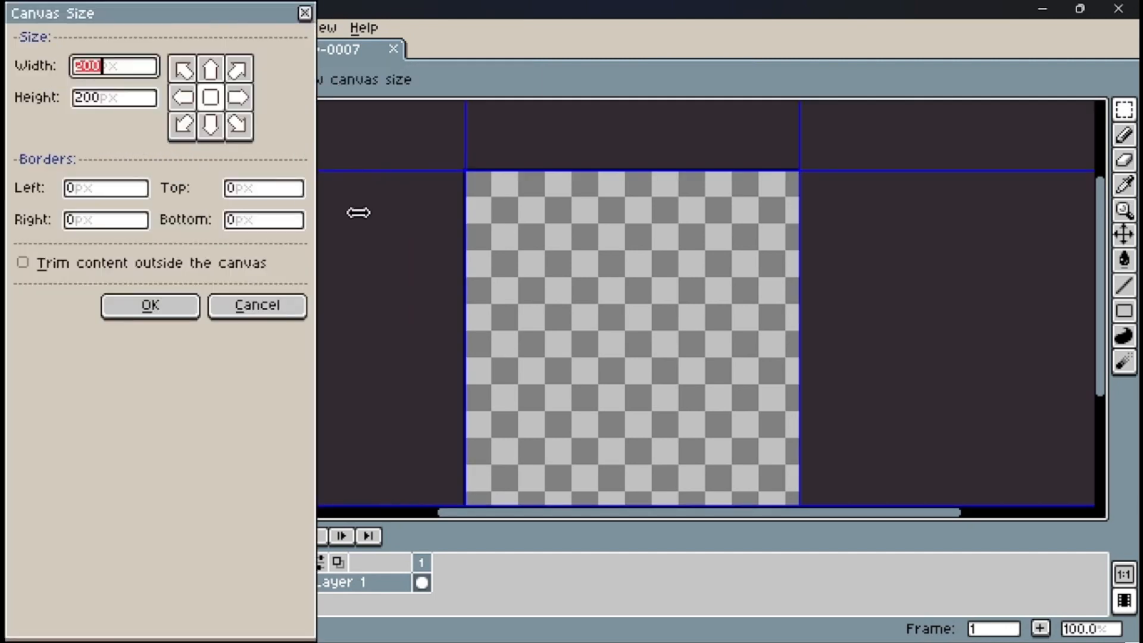
pyautogui.scroll(-1, 616, 301)
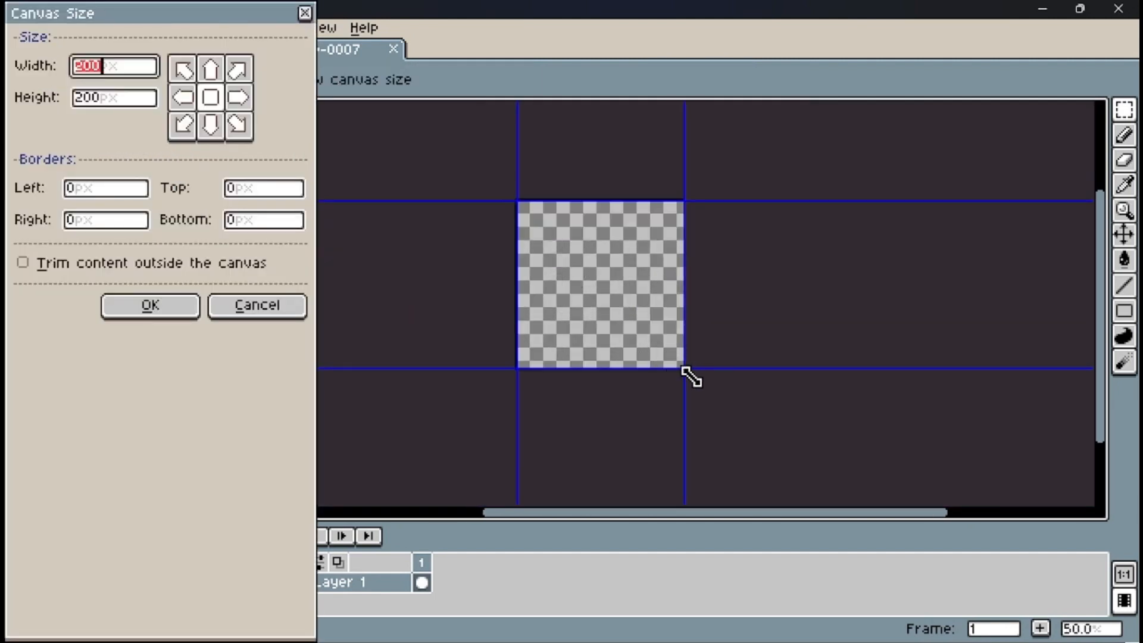
pyautogui.moveTo(683, 375); pyautogui.dragTo(661, 345)
pyautogui.scroll(-1, 602, 274)
pyautogui.scroll(2, 601, 274)
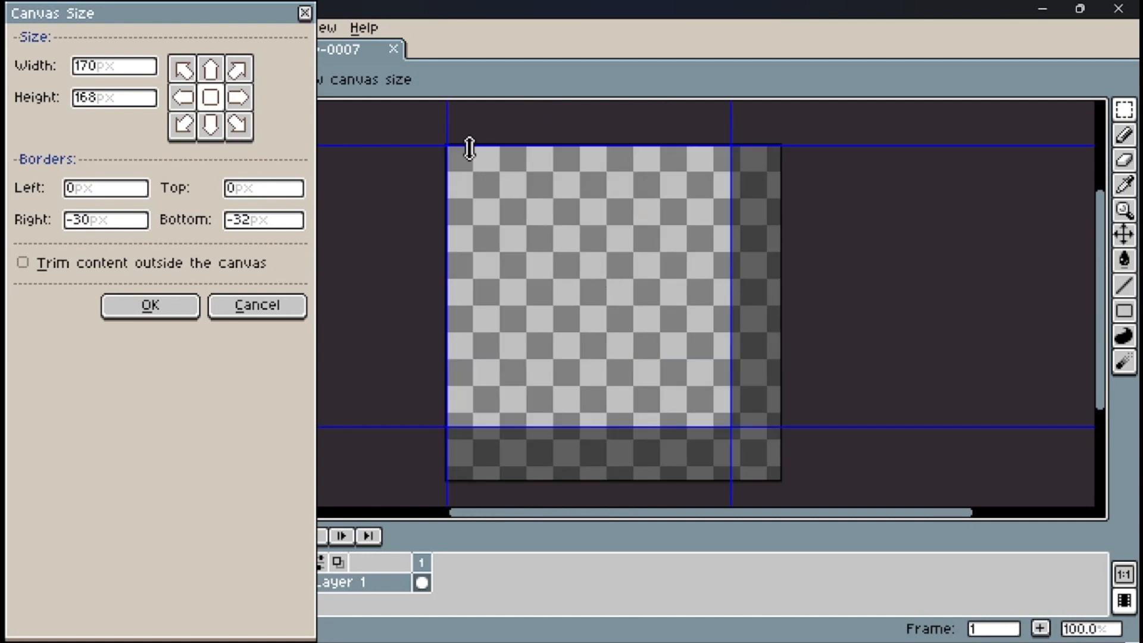
pyautogui.moveTo(447, 138)
pyautogui.mouseDown()
pyautogui.moveTo(511, 209)
pyautogui.moveTo(447, 133)
pyautogui.mouseUp()
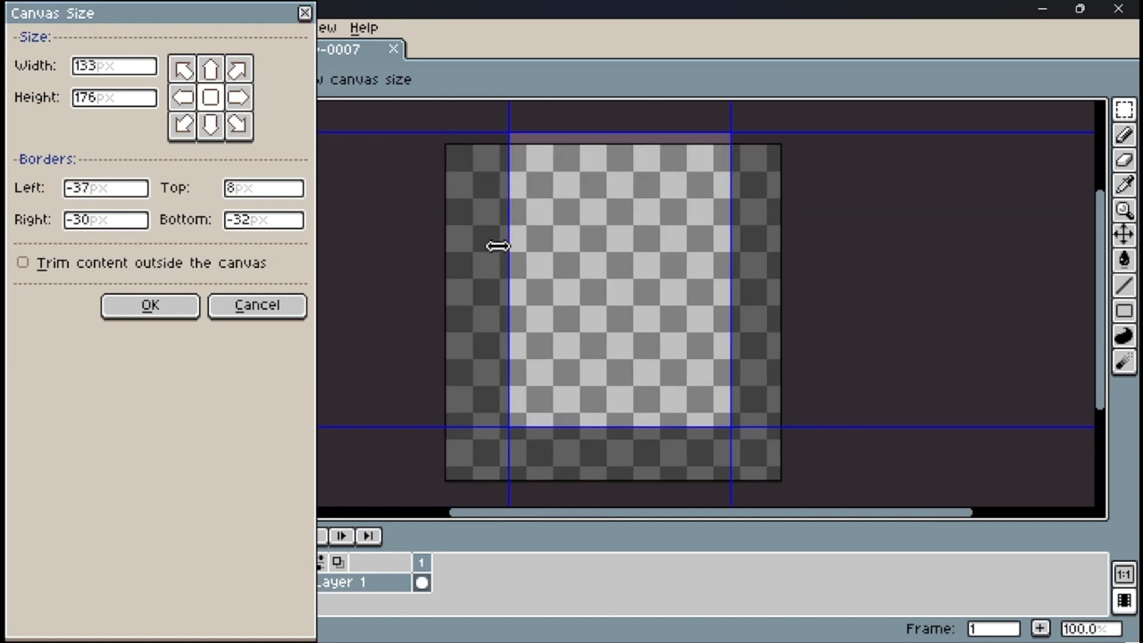
pyautogui.moveTo(498, 246); pyautogui.dragTo(401, 246)
pyautogui.scroll(-2, 592, 283)
pyautogui.moveTo(635, 337); pyautogui.dragTo(656, 366)
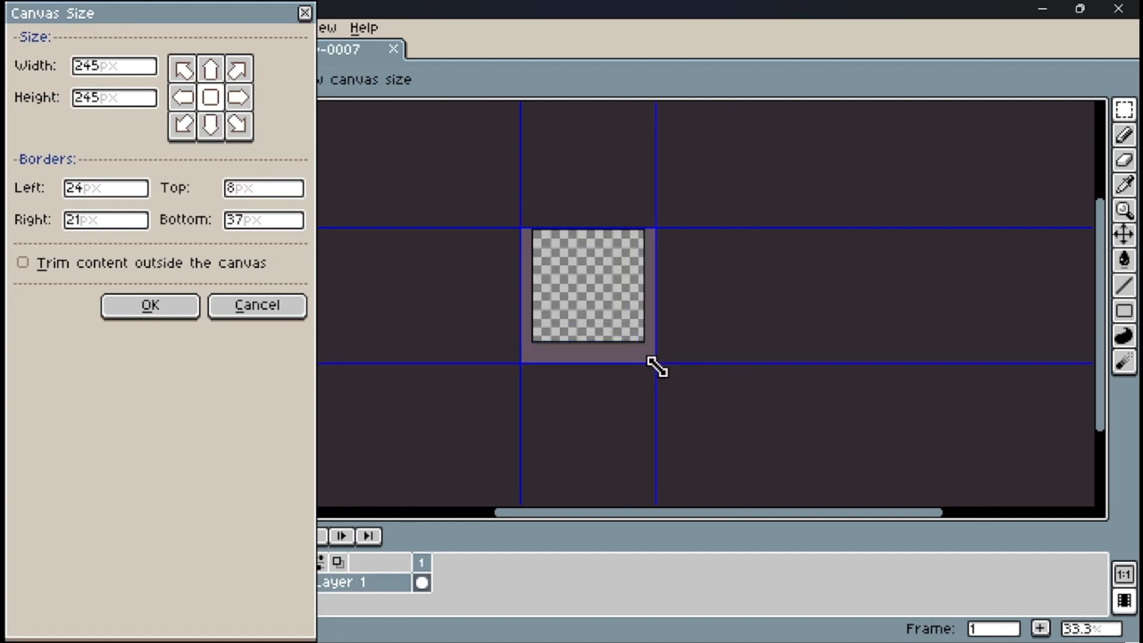
pyautogui.click(196, 306)
pyautogui.click(89, 34)
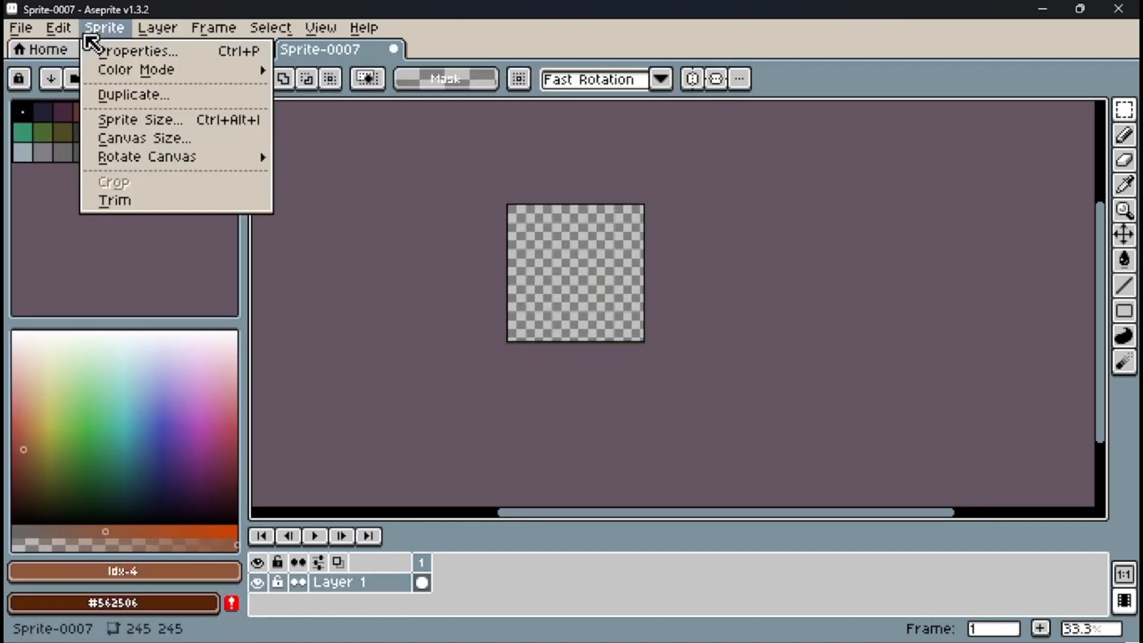
pyautogui.click(483, 40)
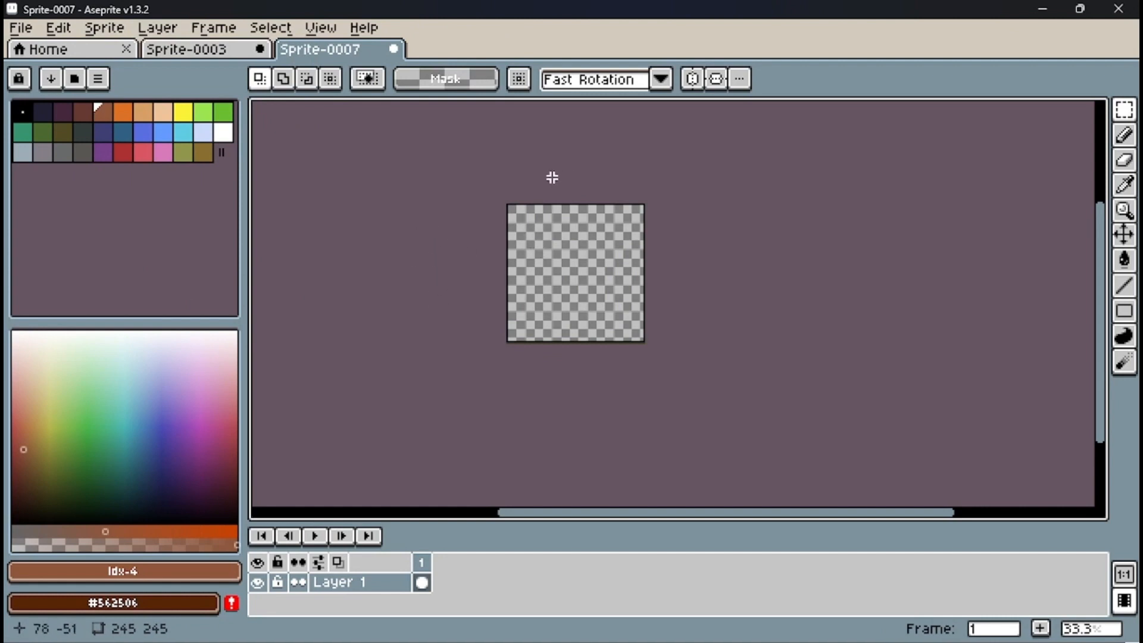
pyautogui.scroll(1, 616, 219)
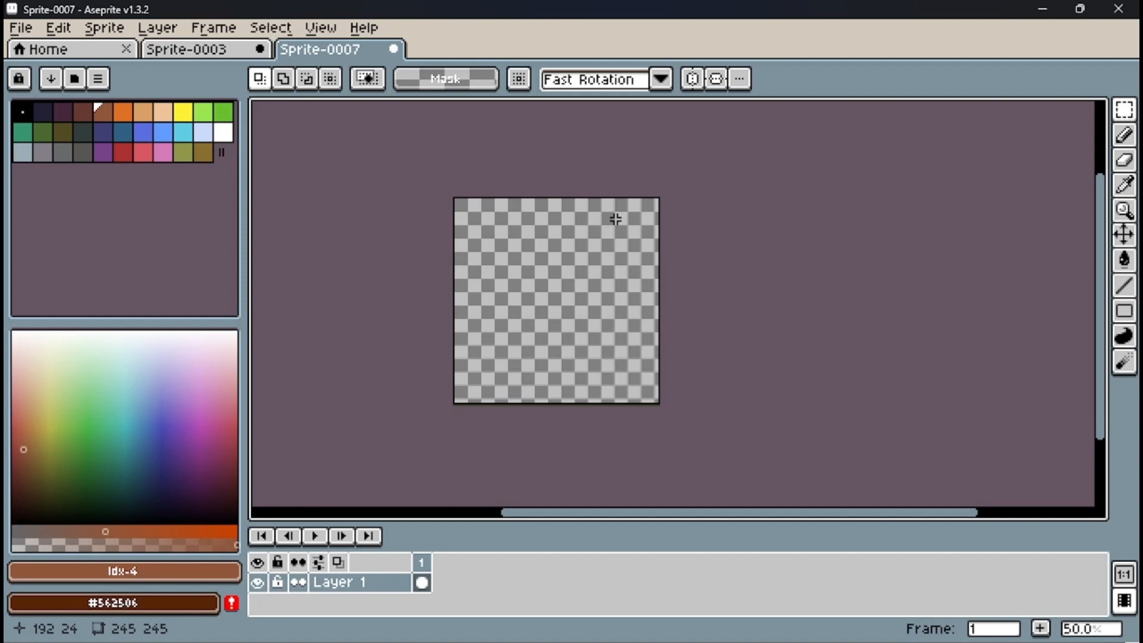
pyautogui.scroll(2, 595, 221)
pyautogui.scroll(-1, 596, 221)
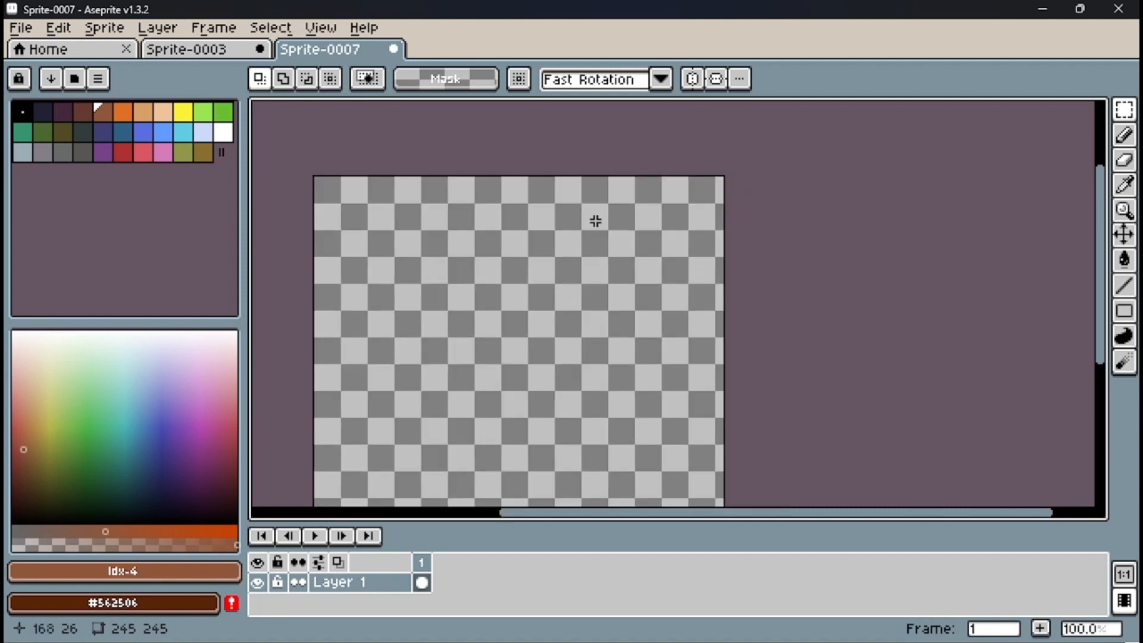
pyautogui.scroll(-1, 596, 221)
pyautogui.scroll(2, 595, 221)
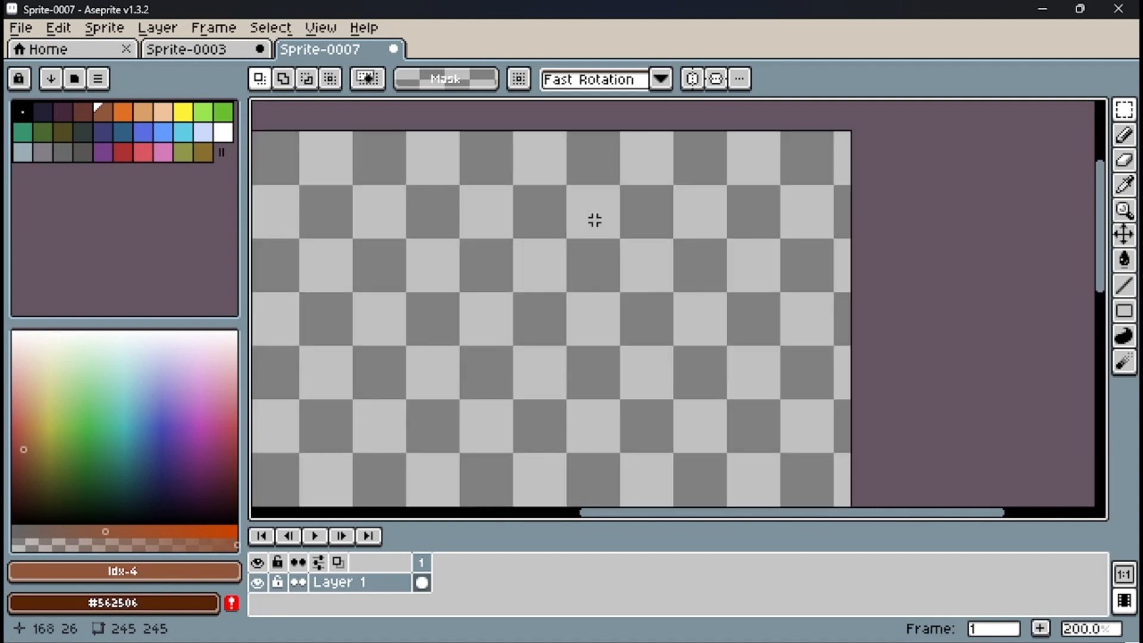
pyautogui.scroll(-2, 595, 221)
pyautogui.scroll(2, 595, 221)
pyautogui.scroll(-2, 595, 221)
pyautogui.scroll(1, 598, 221)
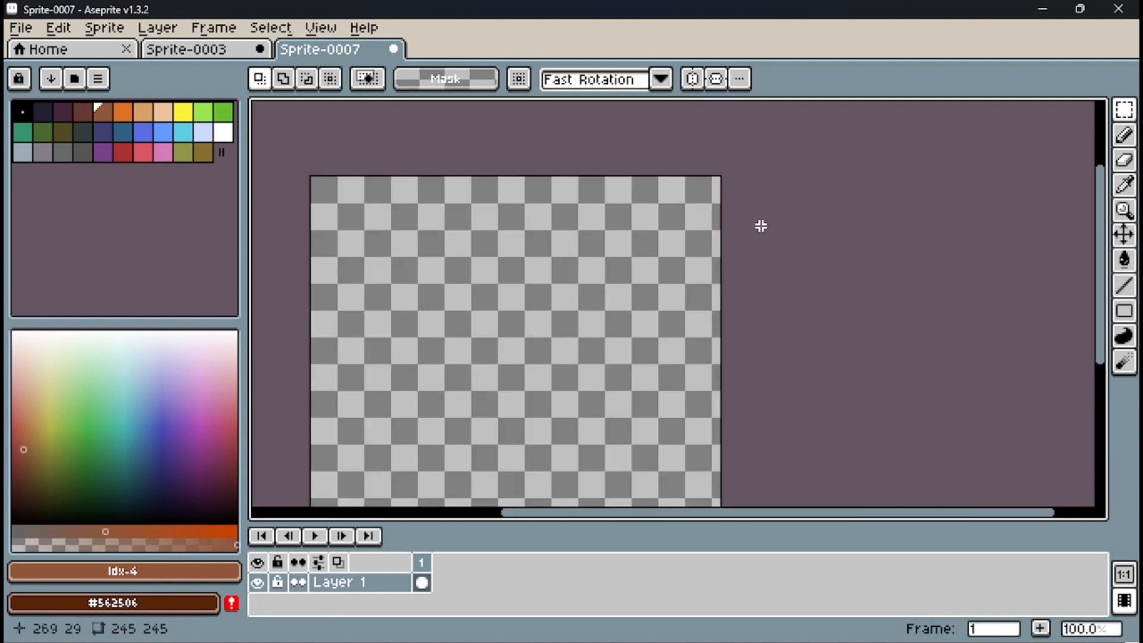
pyautogui.scroll(-1, 760, 232)
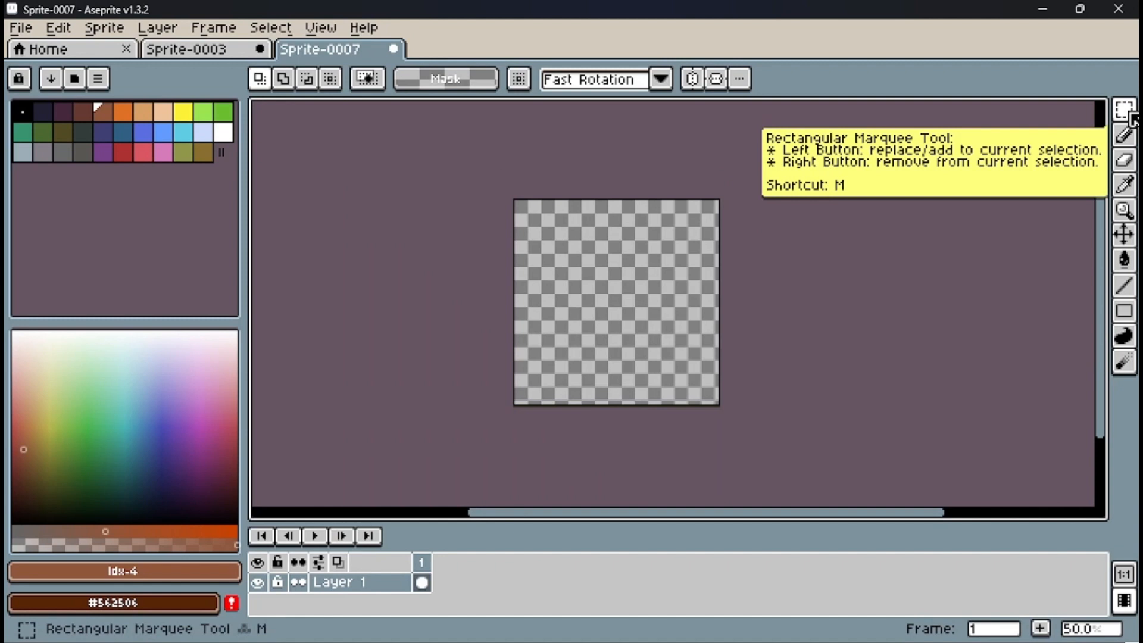
# Switch to the Pencil tool and set its brush size to 1 px.
pyautogui.moveTo(1131, 116)
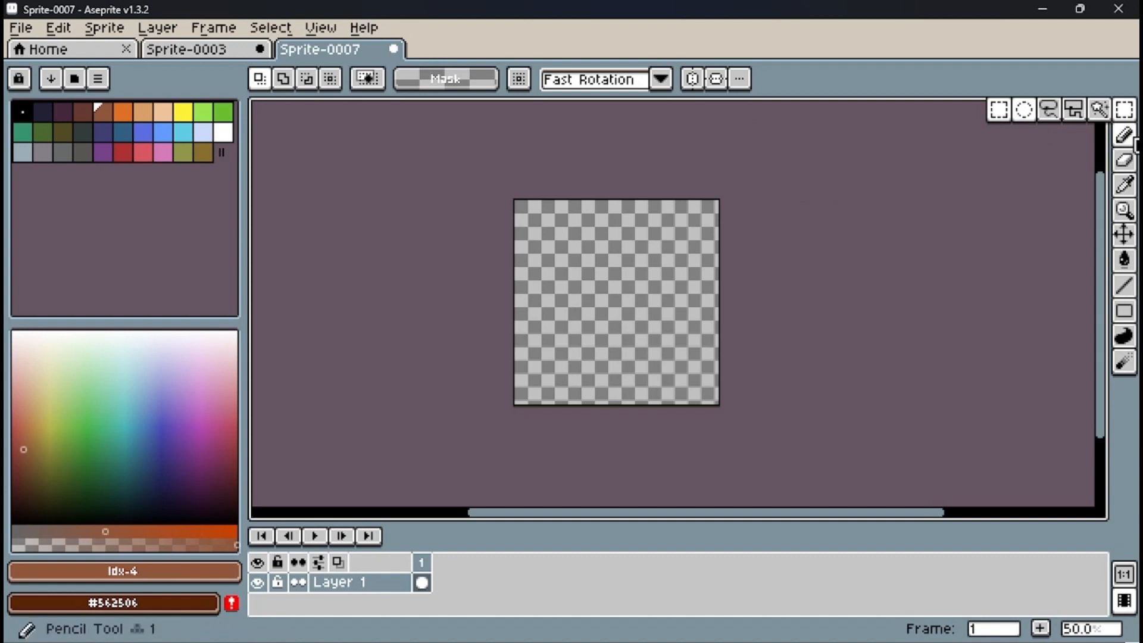
pyautogui.click(1124, 135)
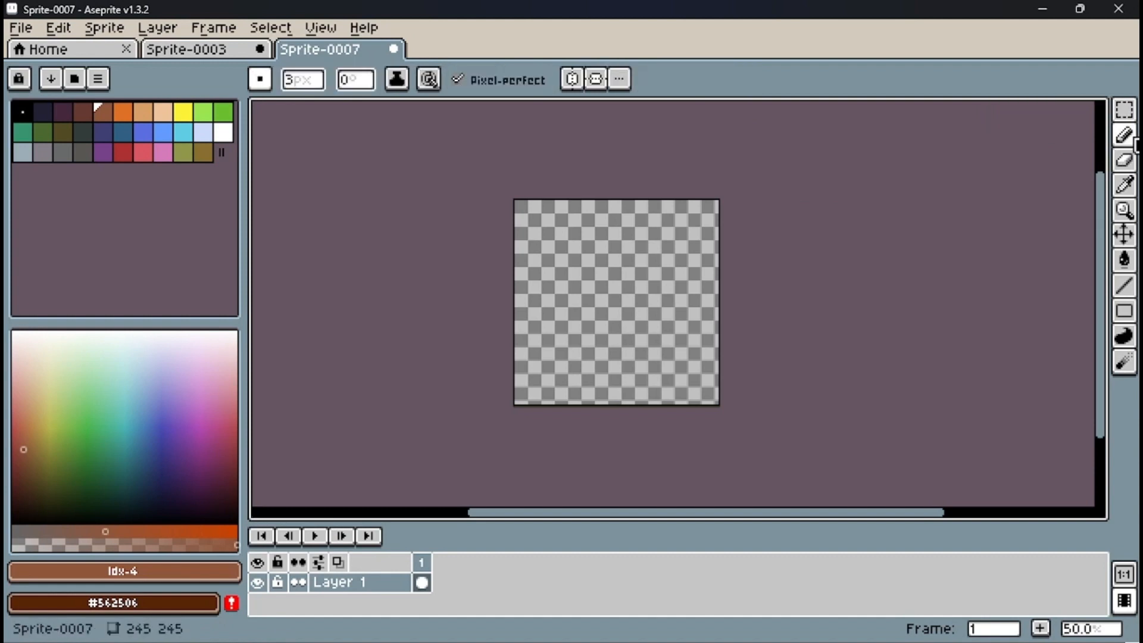
pyautogui.scroll(3, 631, 236)
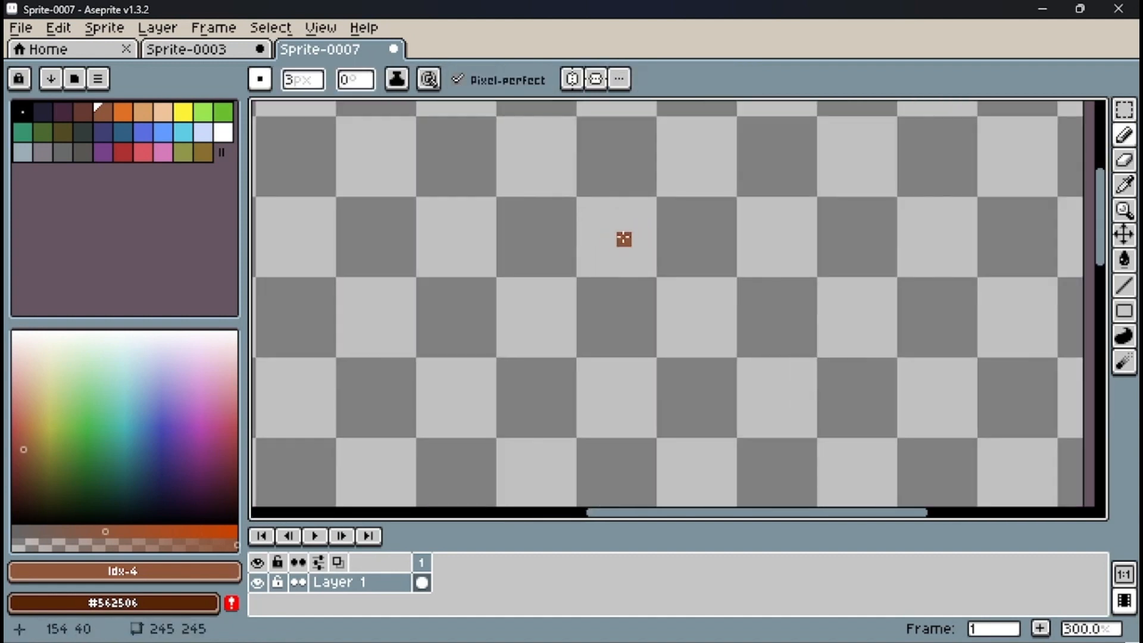
pyautogui.scroll(-1, 613, 232)
pyautogui.click(304, 80)
pyautogui.write('1')
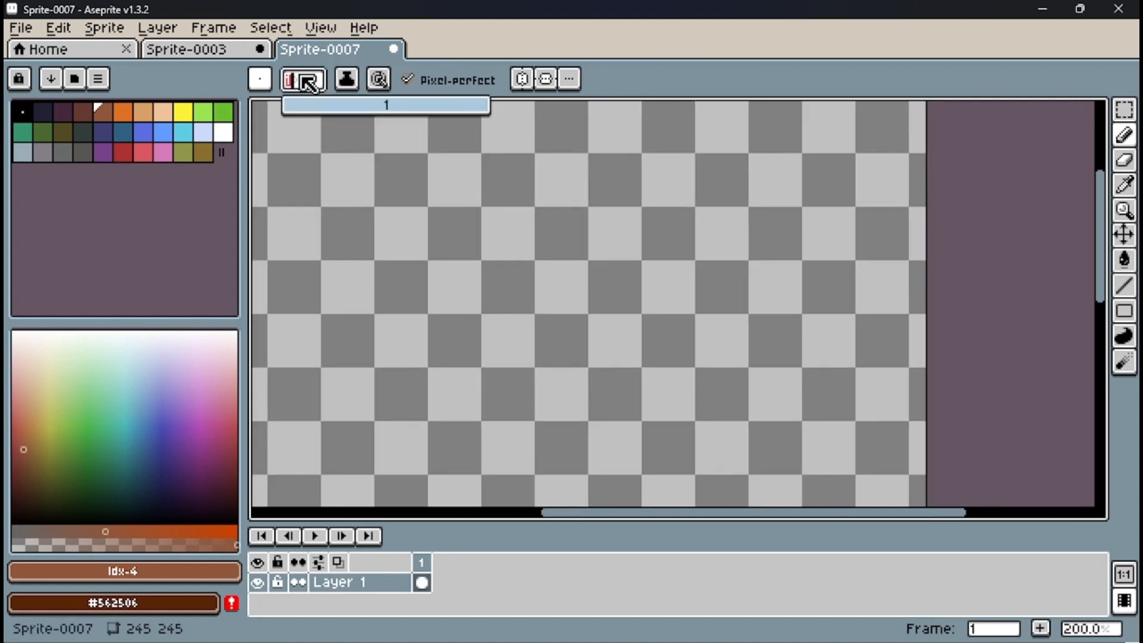
# Place a small cluster of separate single brown pixels in the upper half of the canvas.
pyautogui.click(556, 202)
pyautogui.scroll(1, 562, 191)
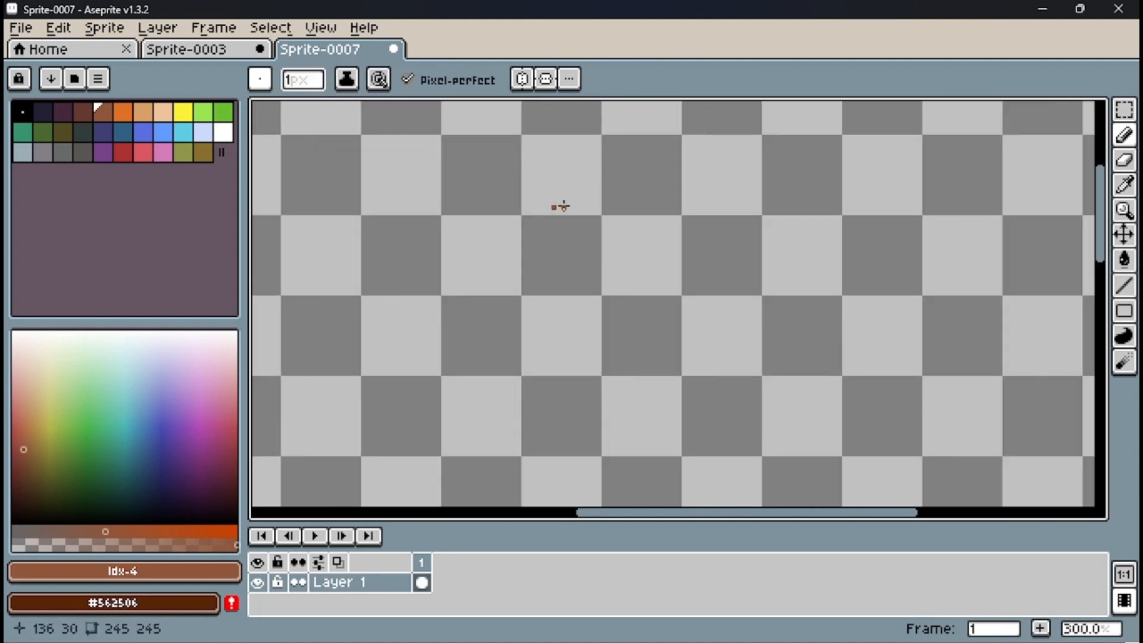
pyautogui.scroll(1, 567, 189)
pyautogui.click(566, 187)
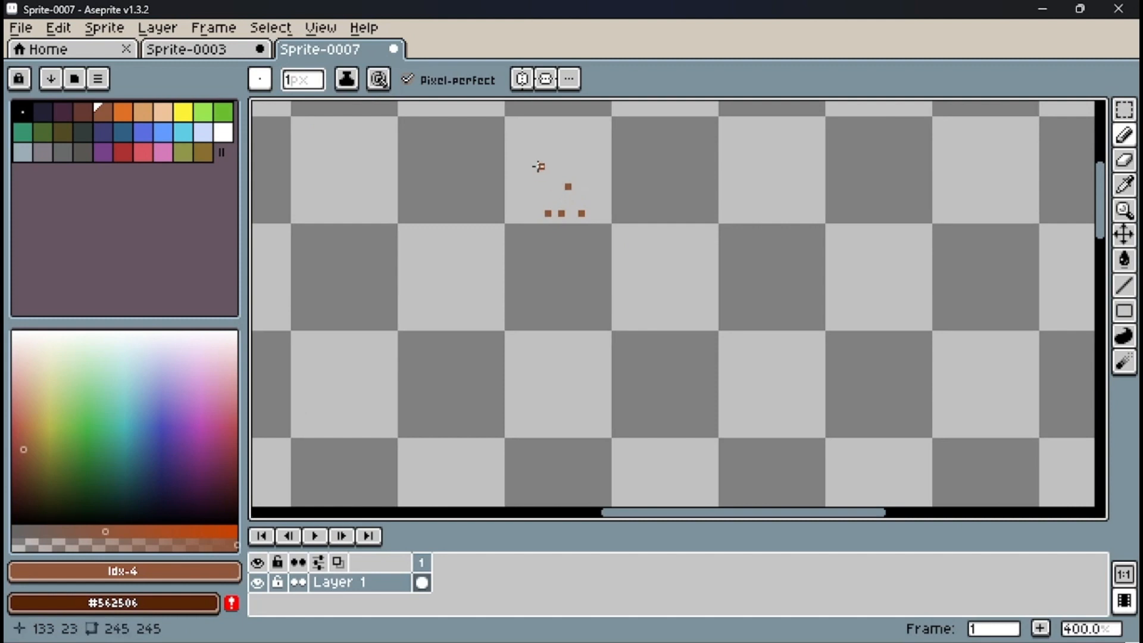
pyautogui.scroll(1, 536, 166)
pyautogui.click(557, 191)
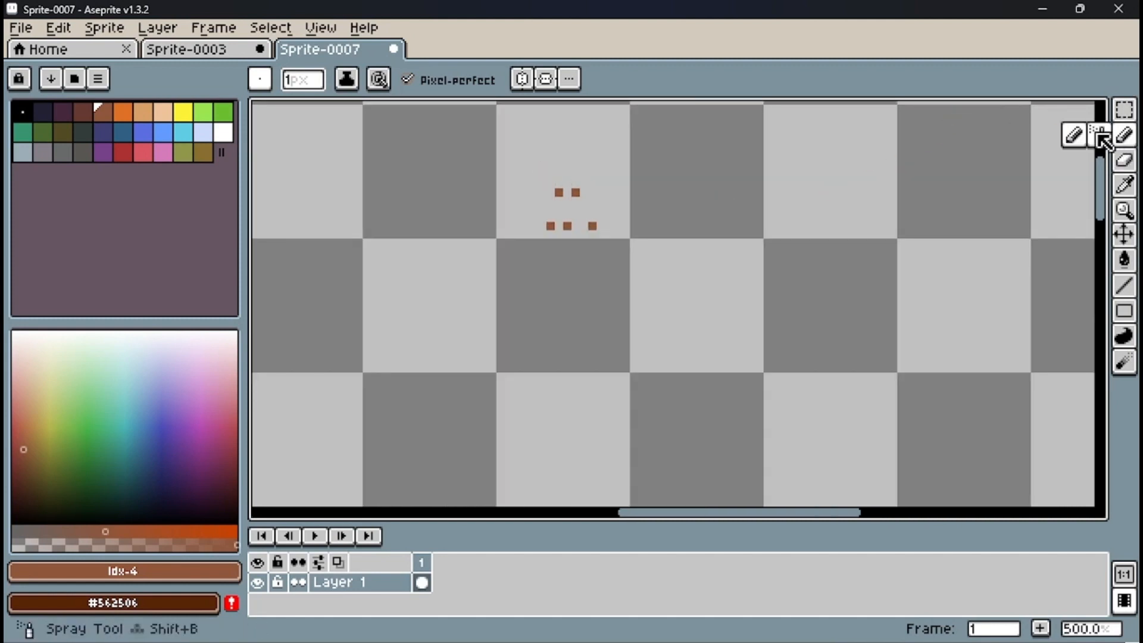
# Spray a small brown patch beside the single brown pixels using the Spray tool.
pyautogui.click(1102, 136)
pyautogui.moveTo(645, 222)
pyautogui.mouseDown()
pyautogui.moveTo(665, 201)
pyautogui.moveTo(654, 237)
pyautogui.mouseUp()
pyautogui.scroll(-1, 654, 237)
# Choose white from the palette and spray a scattered patch just below the brown pixels.
pyautogui.click(225, 134)
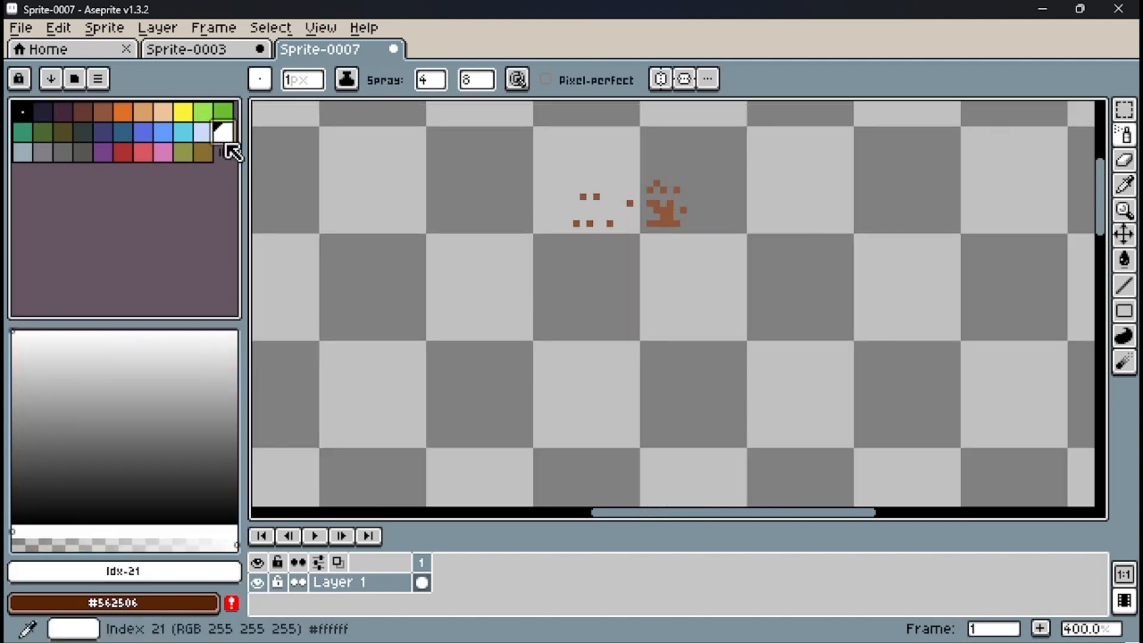
pyautogui.moveTo(619, 283)
pyautogui.mouseDown()
pyautogui.moveTo(647, 280)
pyautogui.moveTo(635, 292)
pyautogui.moveTo(594, 292)
pyautogui.moveTo(597, 302)
pyautogui.moveTo(637, 289)
pyautogui.moveTo(656, 258)
pyautogui.moveTo(648, 283)
pyautogui.moveTo(555, 293)
pyautogui.moveTo(575, 303)
pyautogui.moveTo(605, 289)
pyautogui.moveTo(569, 318)
pyautogui.moveTo(598, 295)
pyautogui.moveTo(595, 307)
pyautogui.moveTo(666, 293)
pyautogui.mouseUp()
pyautogui.scroll(-1, 597, 300)
pyautogui.scroll(-2, 644, 288)
pyautogui.scroll(2, 649, 261)
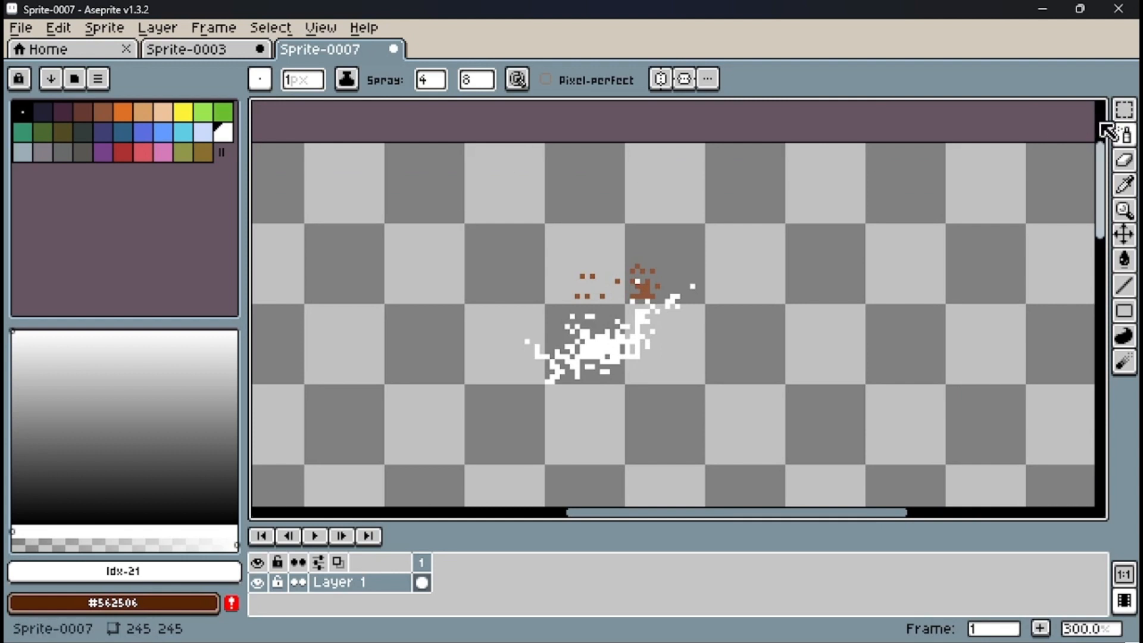
# Switch through the Pencil, Eyedropper and Rectangle tools to review the options each one offers.
pyautogui.click(1125, 136)
pyautogui.click(1075, 134)
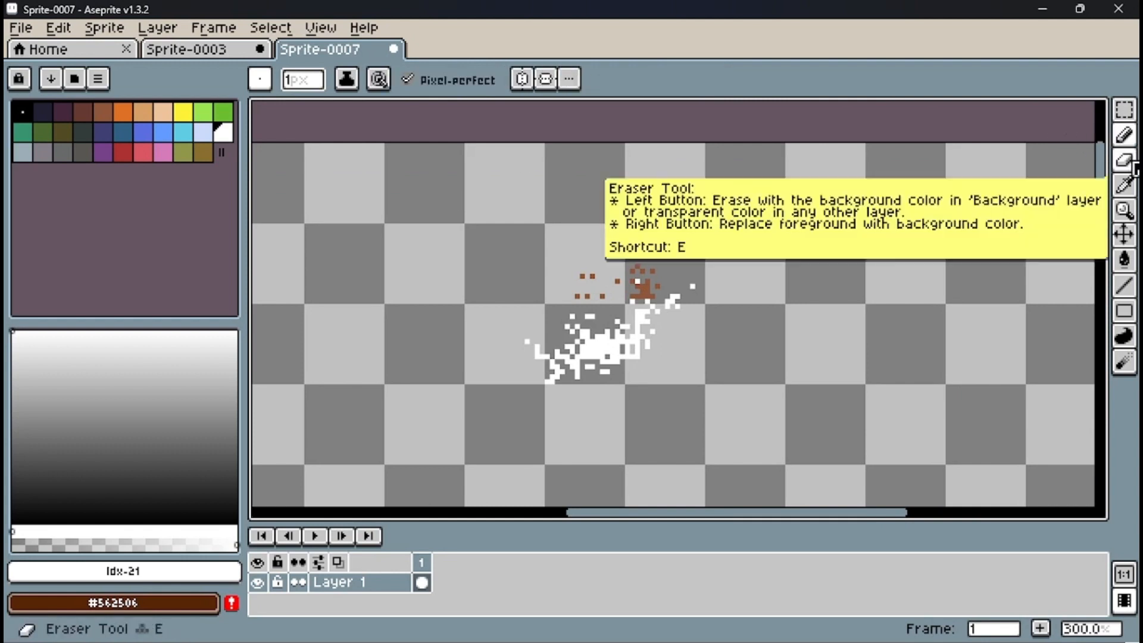
pyautogui.click(1134, 196)
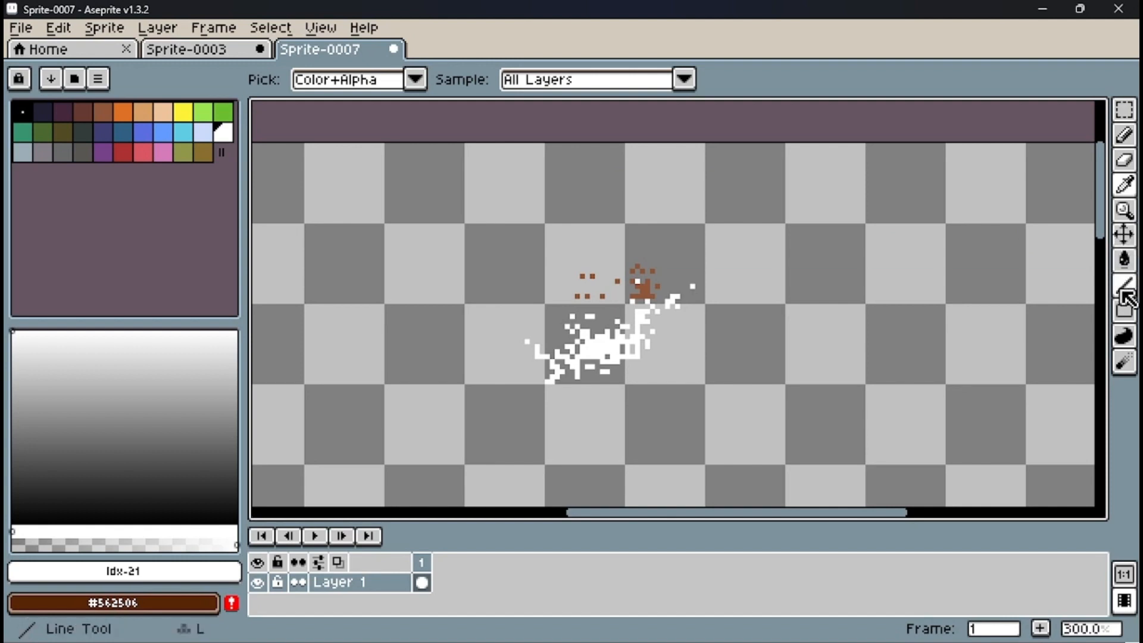
pyautogui.click(1123, 309)
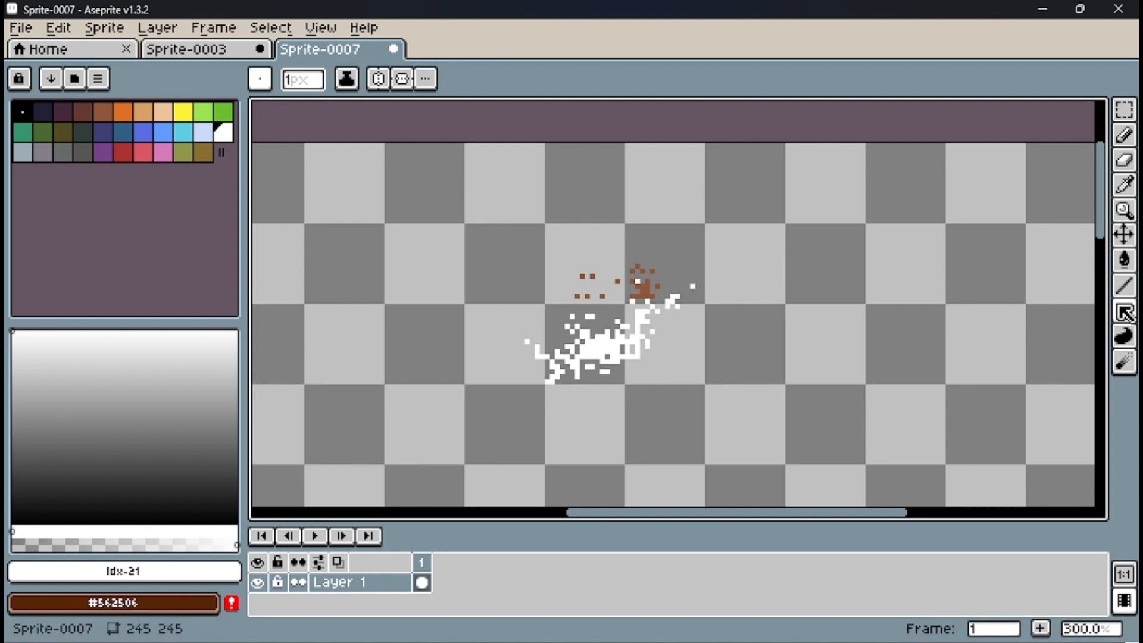
# Draw a rounded, filled white shape to the right of the sprayed pixels with the Contour tool.
pyautogui.click(1128, 340)
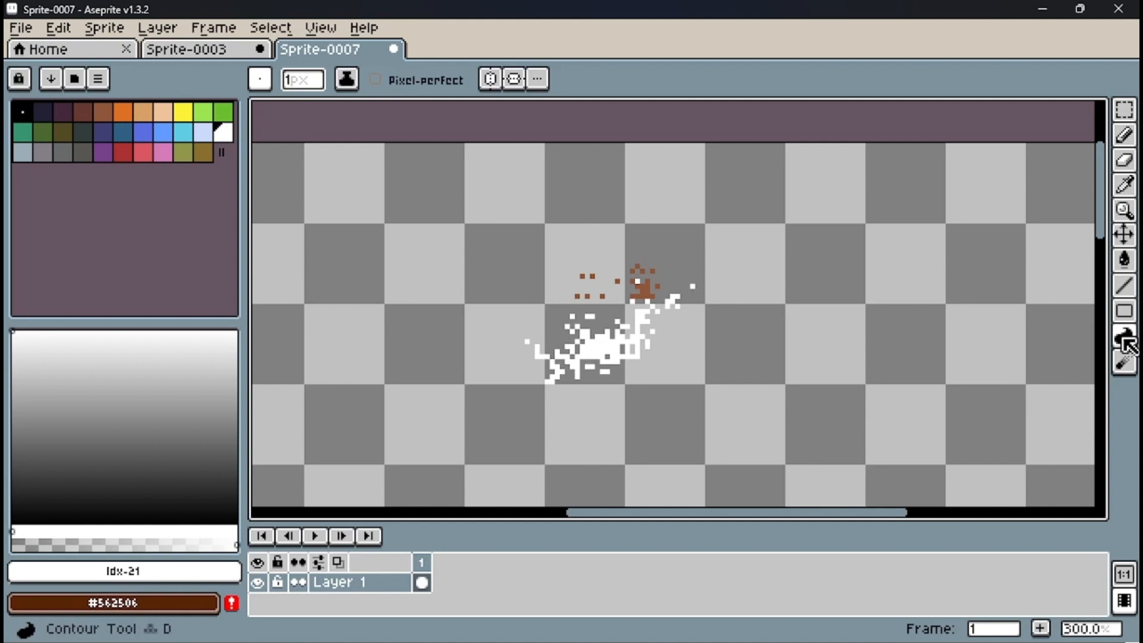
pyautogui.moveTo(1124, 339)
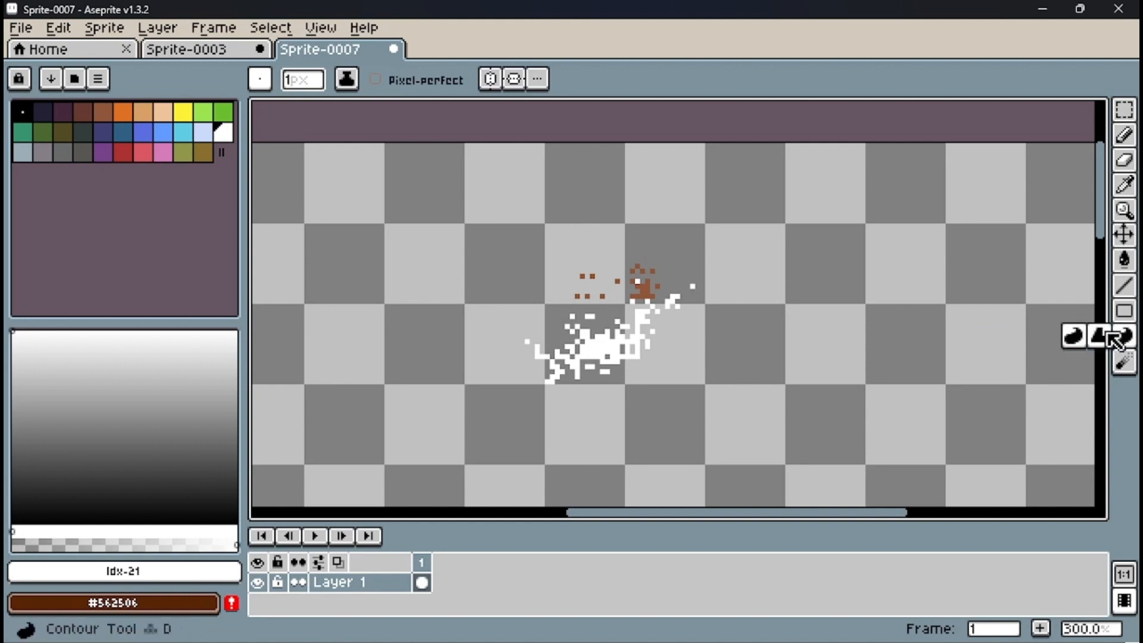
pyautogui.moveTo(841, 270)
pyautogui.mouseDown()
pyautogui.moveTo(850, 401)
pyautogui.moveTo(933, 314)
pyautogui.mouseUp()
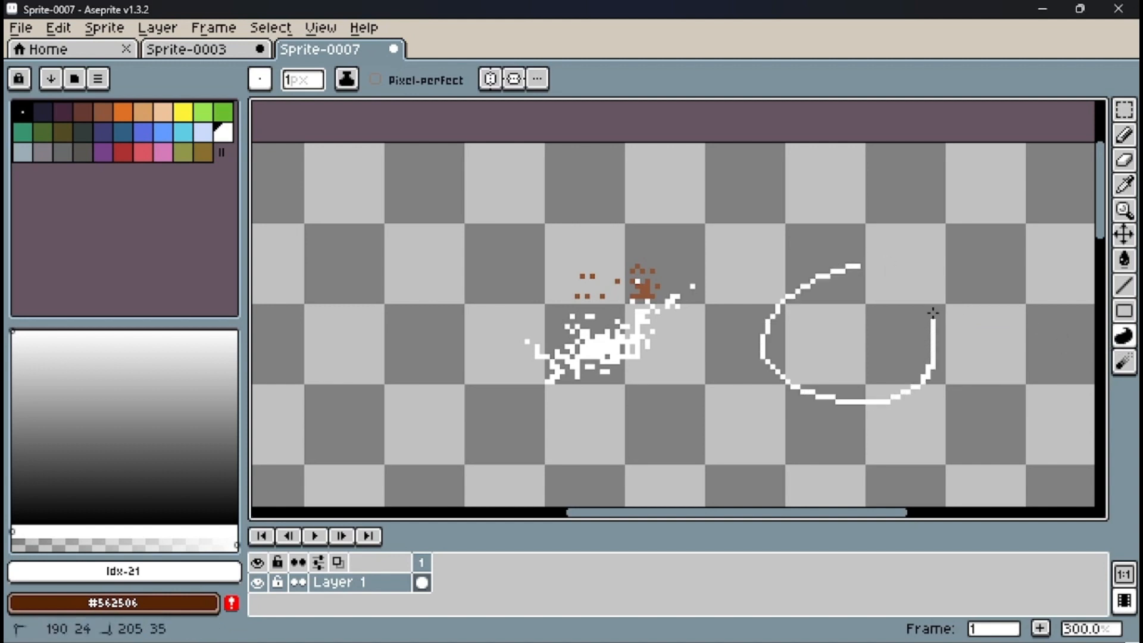
pyautogui.moveTo(858, 271); pyautogui.dragTo(856, 269)
pyautogui.scroll(-1, 758, 276)
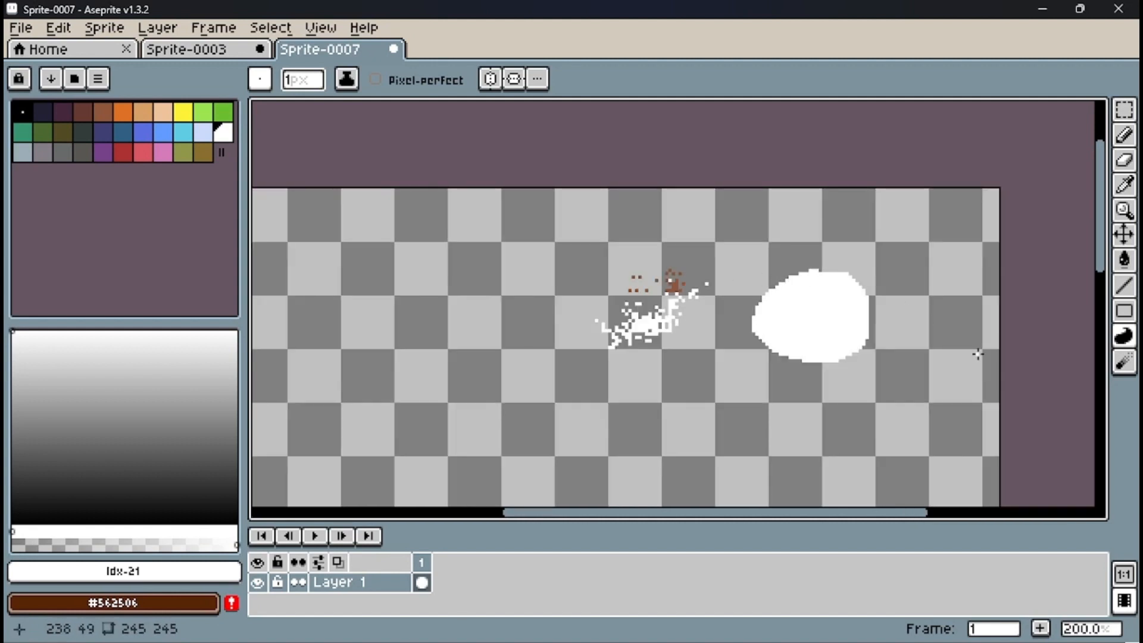
# Choose the dark navy palette colour, index 1, and switch to the Polygon tool.
pyautogui.click(43, 112)
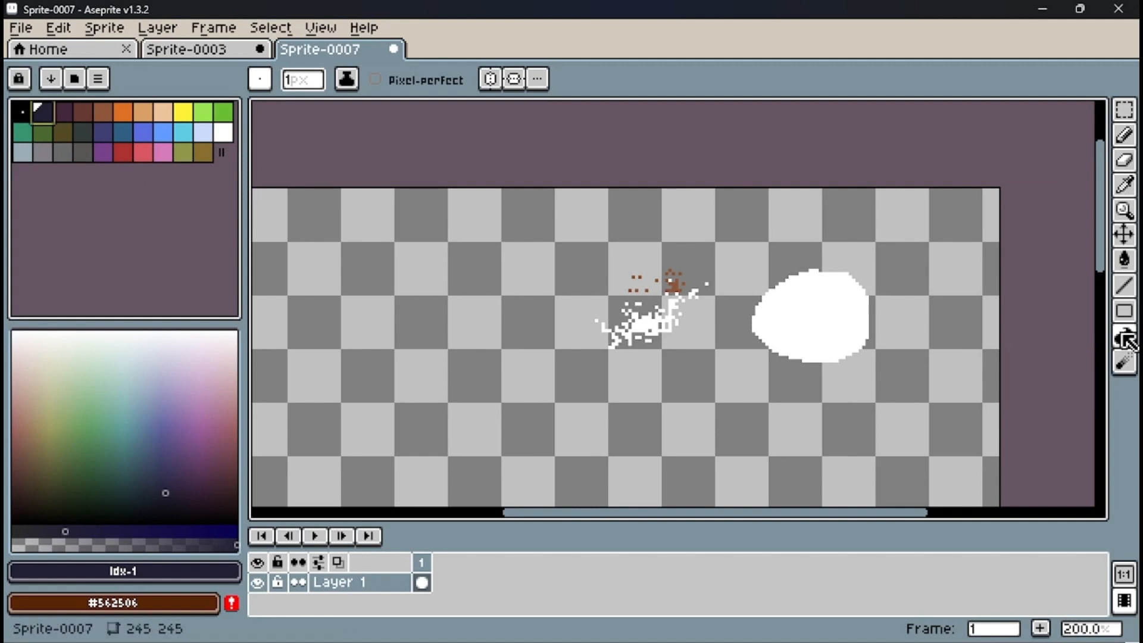
pyautogui.click(1117, 336)
pyautogui.click(1119, 334)
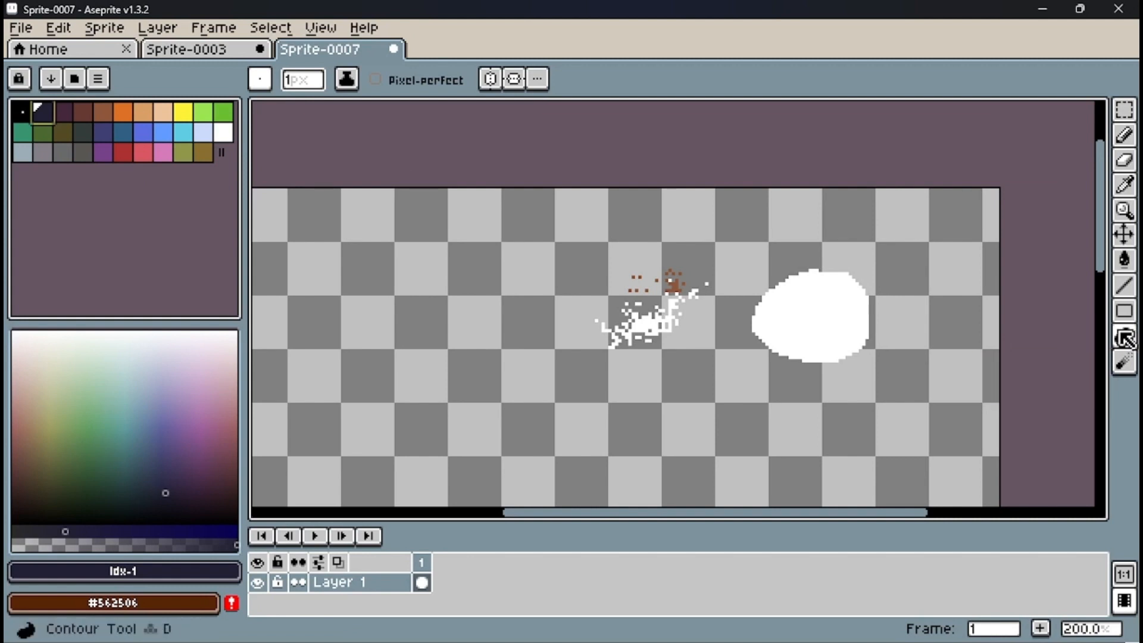
pyautogui.click(1119, 334)
pyautogui.click(1104, 335)
pyautogui.scroll(-1, 653, 306)
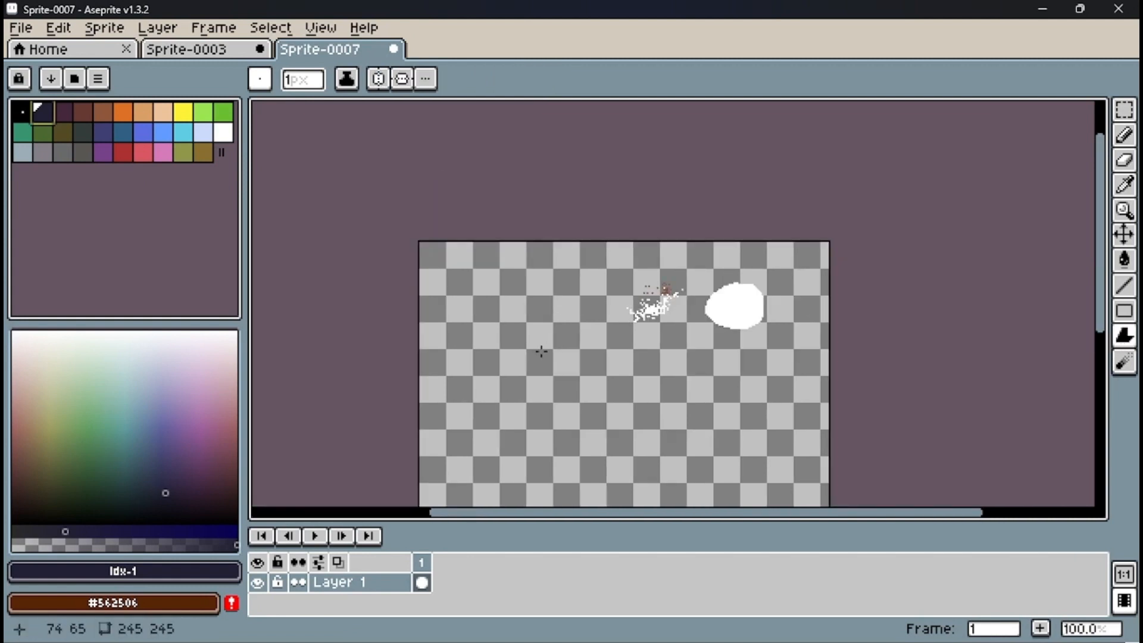
# Draw four thin dark polygon slivers, three in the canvas's left half and one below the white shape.
pyautogui.moveTo(523, 351)
pyautogui.mouseDown()
pyautogui.moveTo(605, 416)
pyautogui.moveTo(527, 361)
pyautogui.mouseUp()
pyautogui.doubleClick(580, 333)
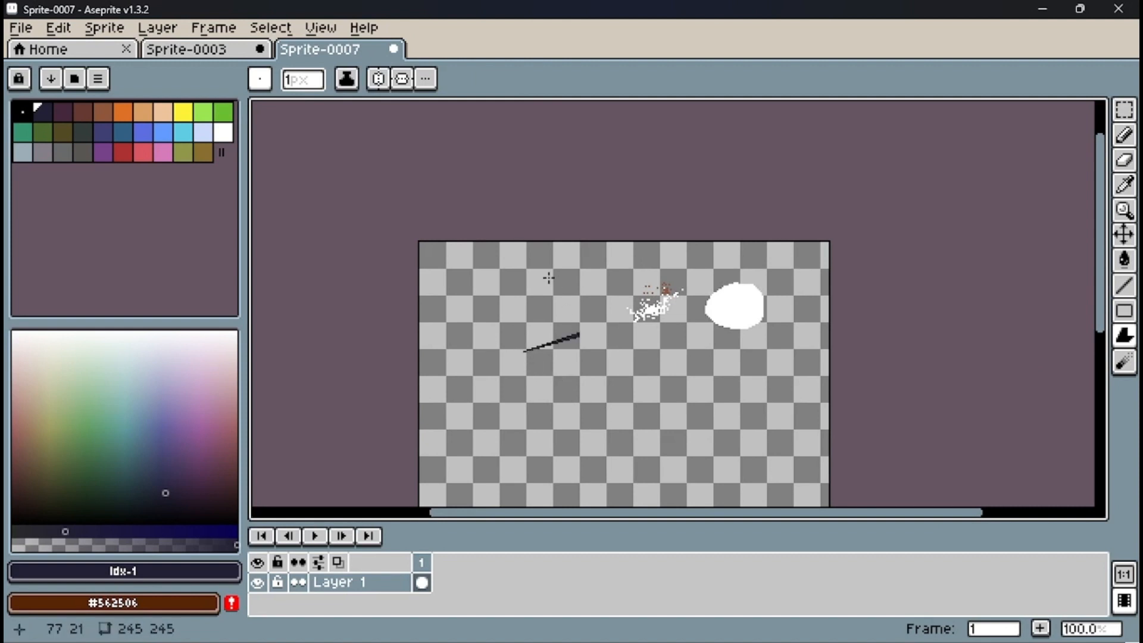
pyautogui.click(548, 302)
pyautogui.doubleClick(489, 311)
pyautogui.click(490, 352)
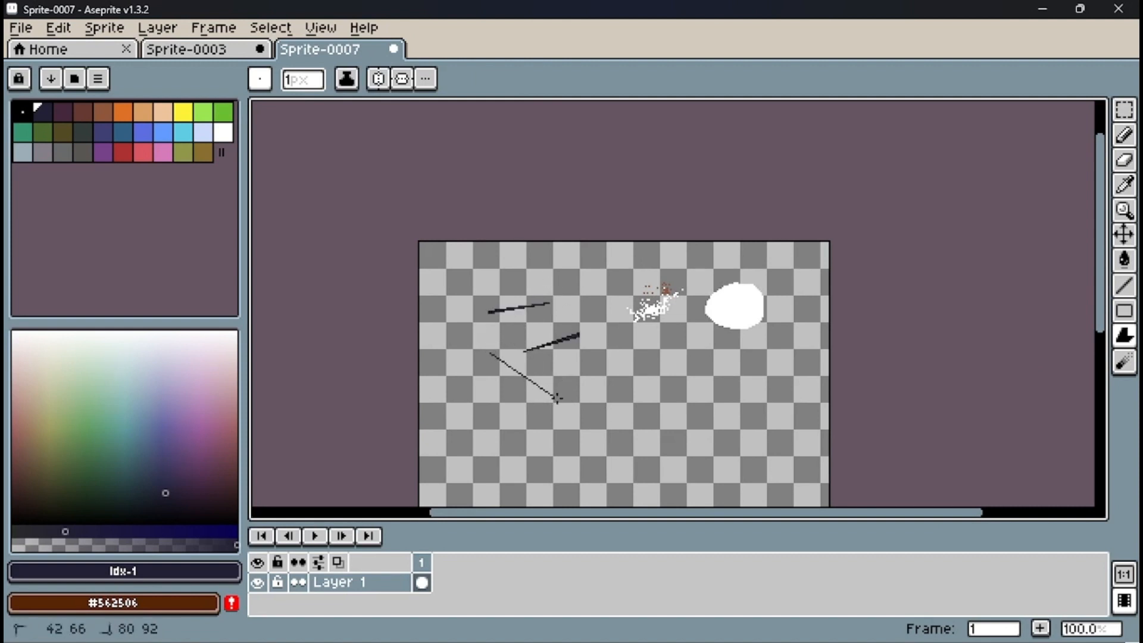
pyautogui.doubleClick(559, 398)
pyautogui.click(648, 387)
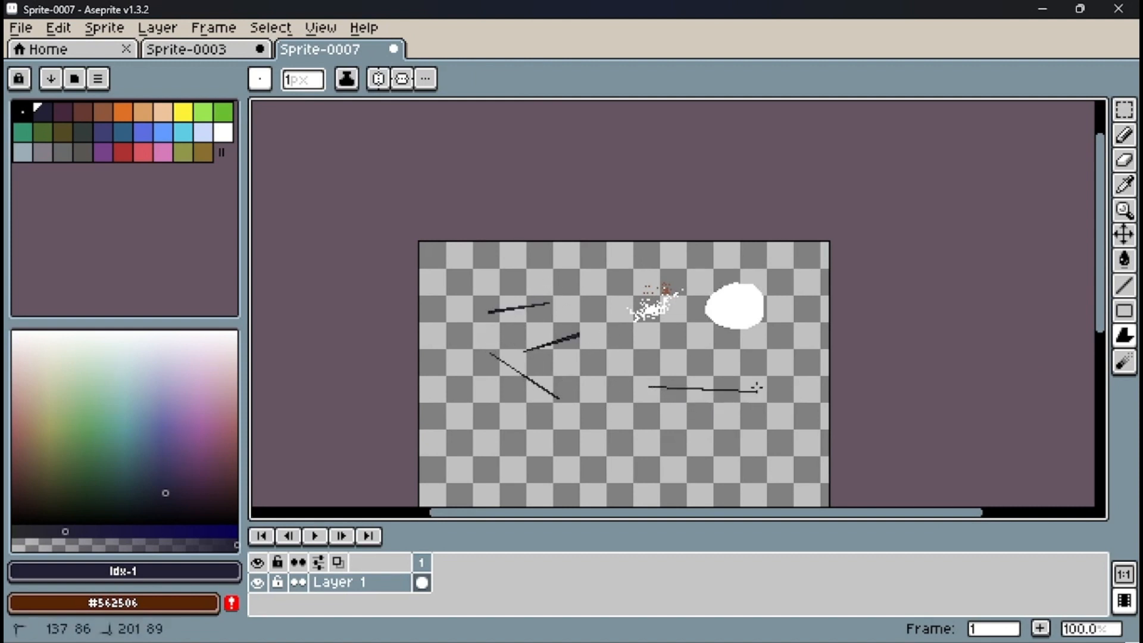
pyautogui.doubleClick(766, 371)
# Draw a large filled dark triangle with the Polygon tool across the sliver below the white shape.
pyautogui.click(750, 441)
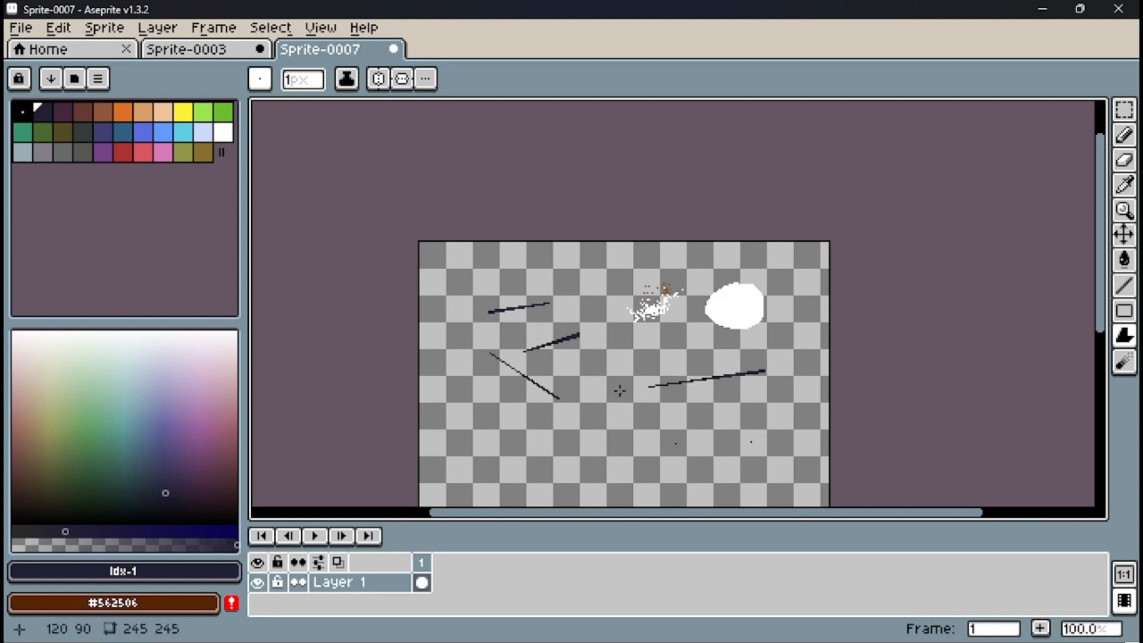
pyautogui.click(620, 391)
pyautogui.click(655, 353)
pyautogui.doubleClick(774, 440)
pyautogui.scroll(-1, 766, 346)
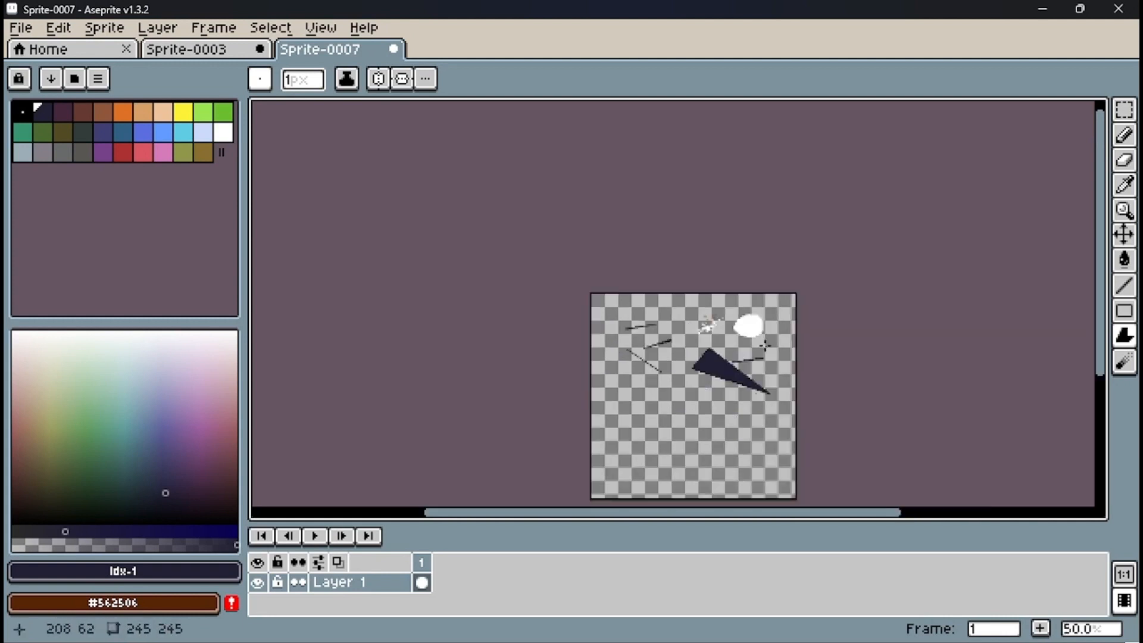
# Clear all the test artwork from Layer 1.
pyautogui.scroll(1, 767, 345)
pyautogui.press('Delete')
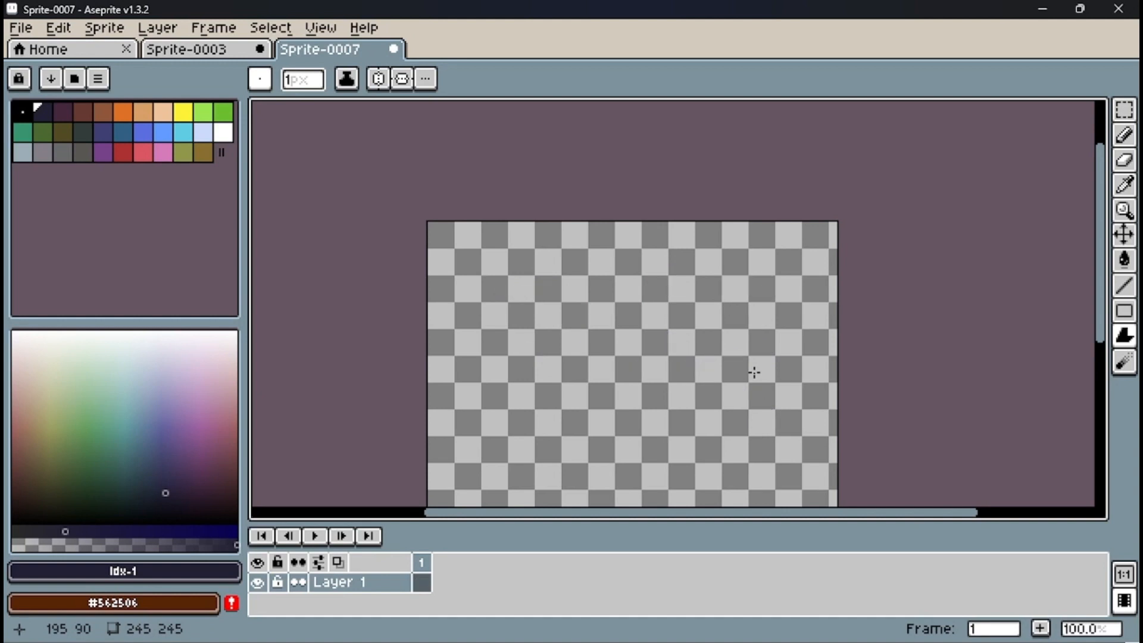
pyautogui.scroll(-1, 754, 372)
pyautogui.scroll(1, 714, 399)
pyautogui.scroll(1, 712, 396)
pyautogui.scroll(-1, 720, 396)
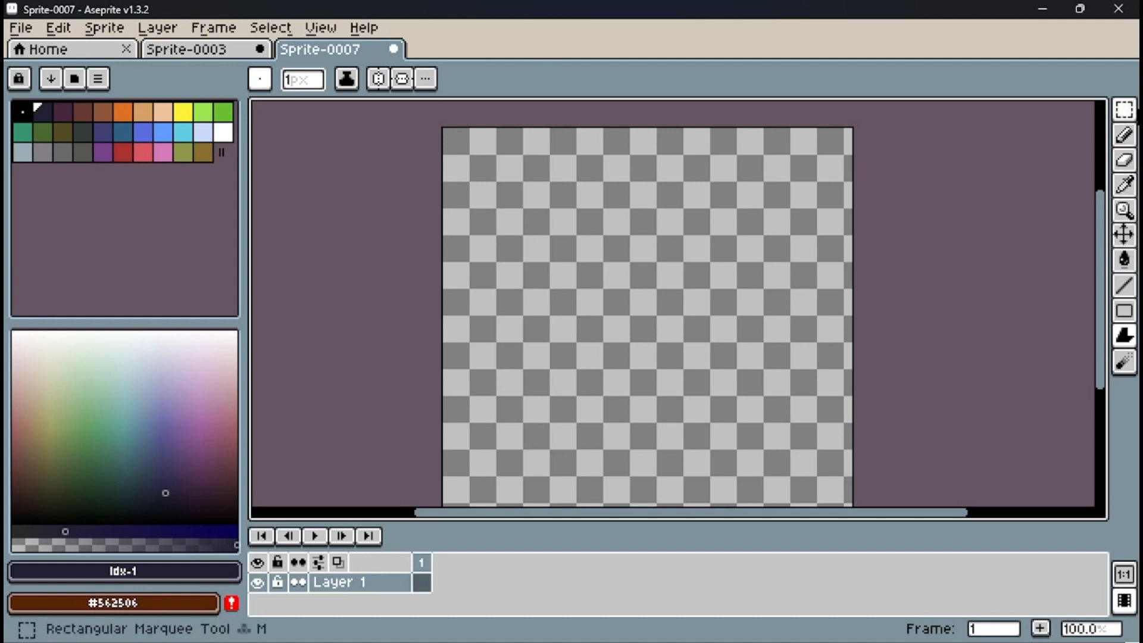
pyautogui.scroll(-1, 702, 293)
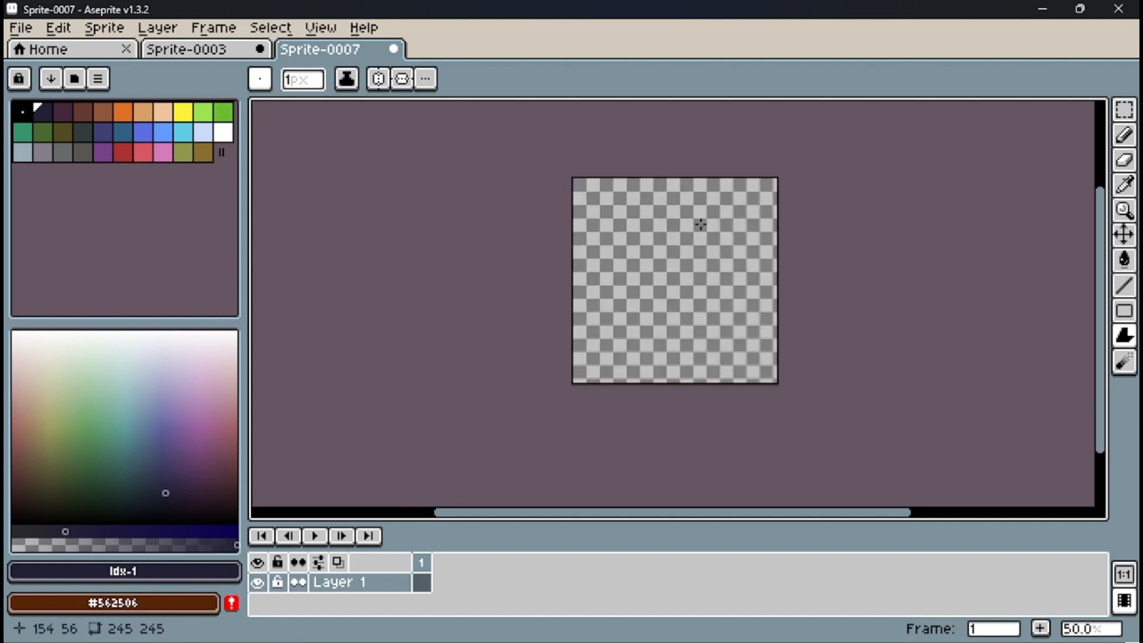
pyautogui.scroll(2, 685, 218)
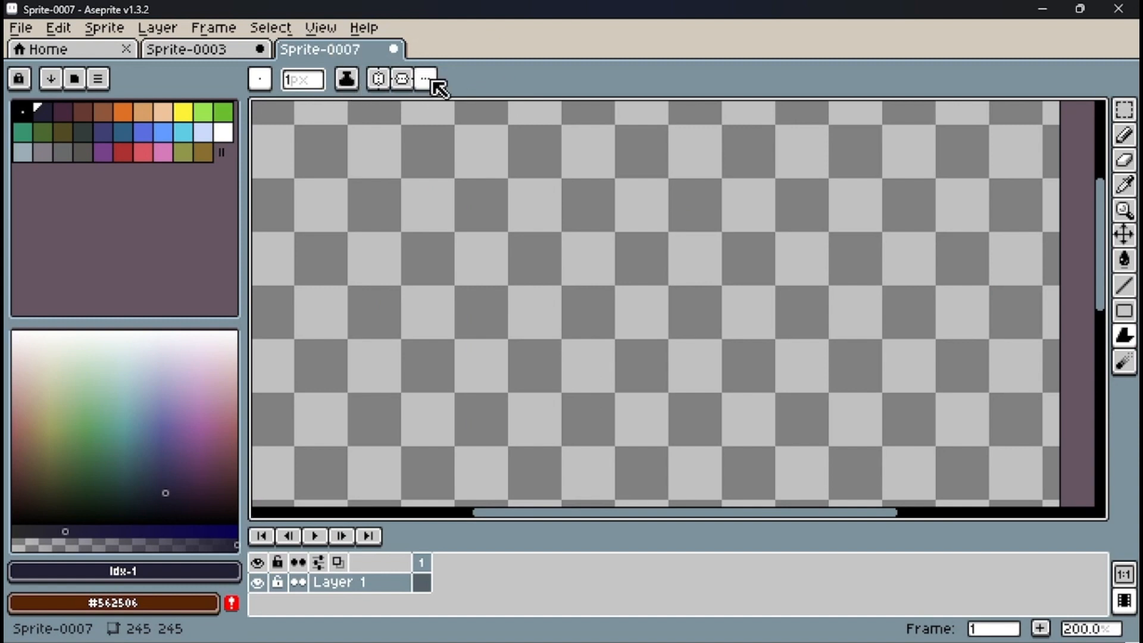
# Turn on mirroring across the vertical centre axis and draw a head outline with neck and ears using a 2 px Pencil.
pyautogui.click(380, 80)
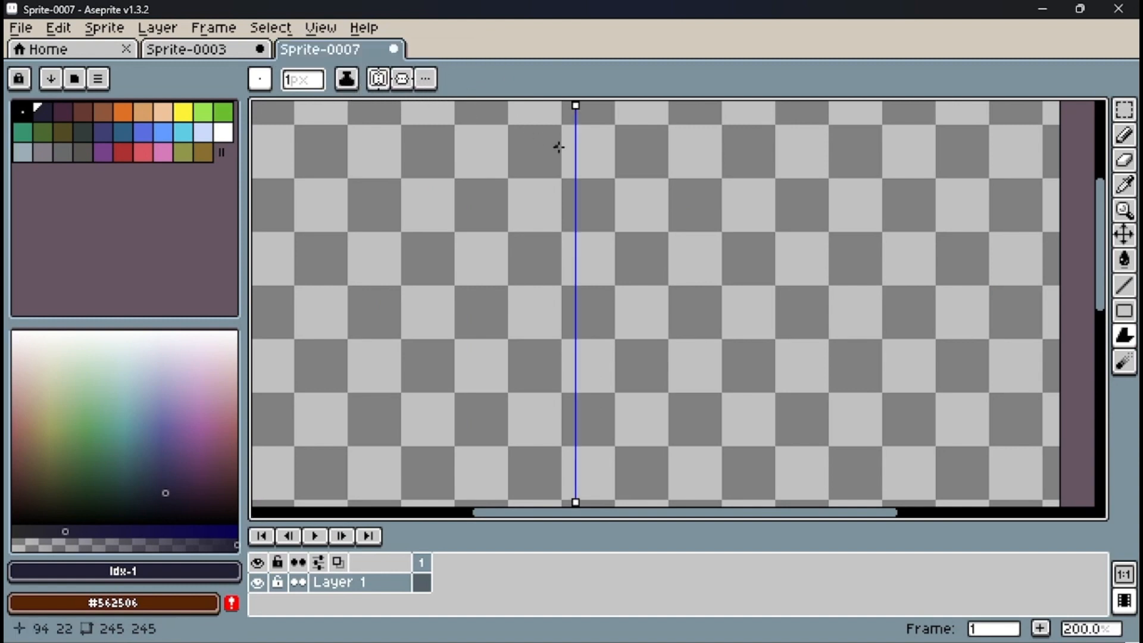
pyautogui.scroll(-1, 602, 194)
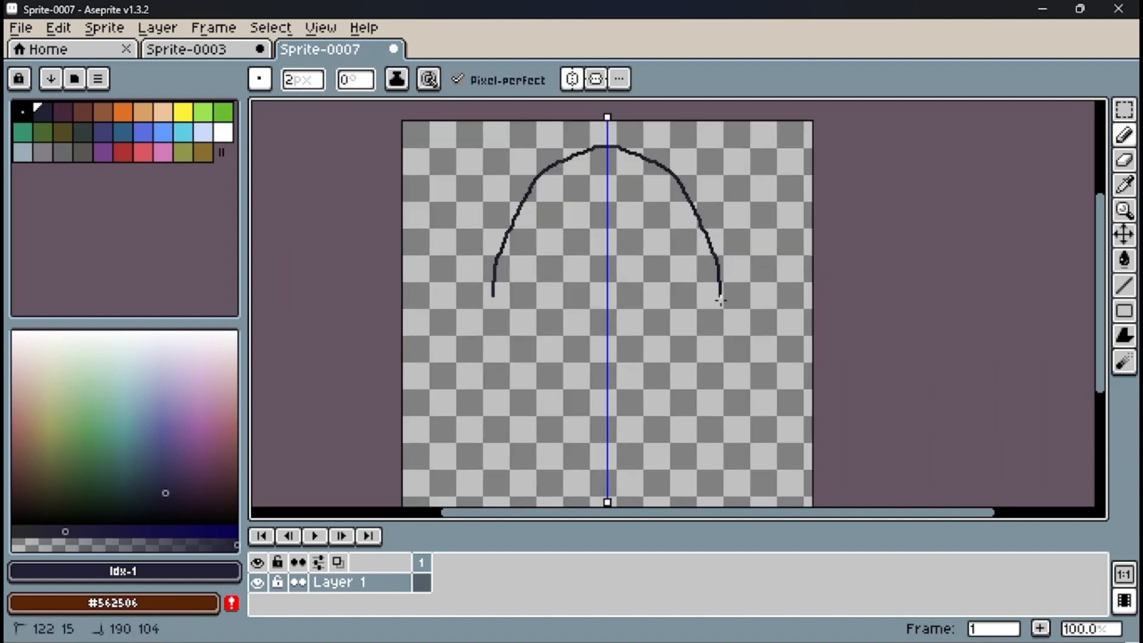
pyautogui.moveTo(719, 303)
pyautogui.mouseDown()
pyautogui.moveTo(646, 455)
pyautogui.moveTo(667, 505)
pyautogui.mouseUp()
pyautogui.moveTo(495, 244)
pyautogui.mouseDown()
pyautogui.moveTo(473, 301)
pyautogui.moveTo(507, 344)
pyautogui.mouseUp()
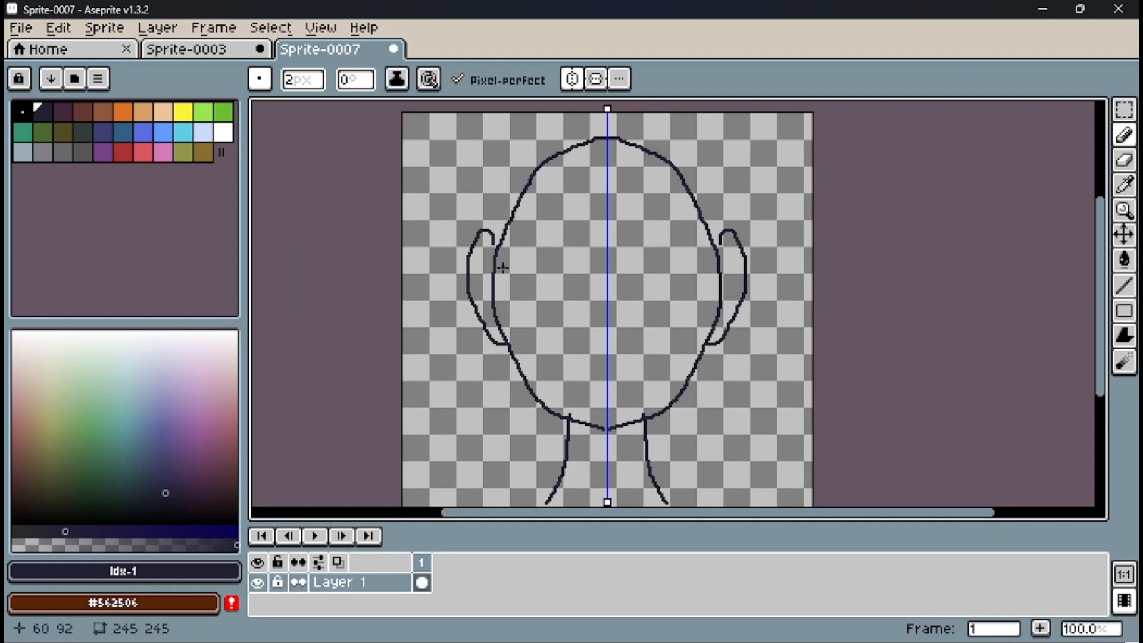
# Draw a mirrored pair of round eyes and a curved smile inside the head outline.
pyautogui.moveTo(571, 271)
pyautogui.mouseDown()
pyautogui.moveTo(547, 275)
pyautogui.moveTo(567, 304)
pyautogui.moveTo(571, 270)
pyautogui.mouseUp()
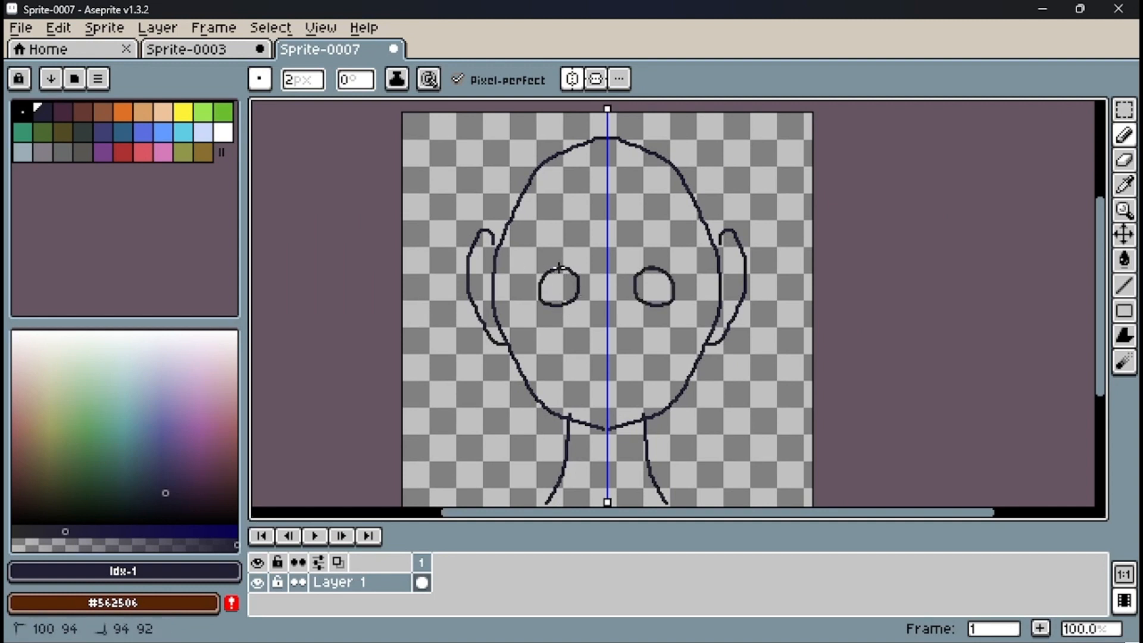
pyautogui.click(570, 355)
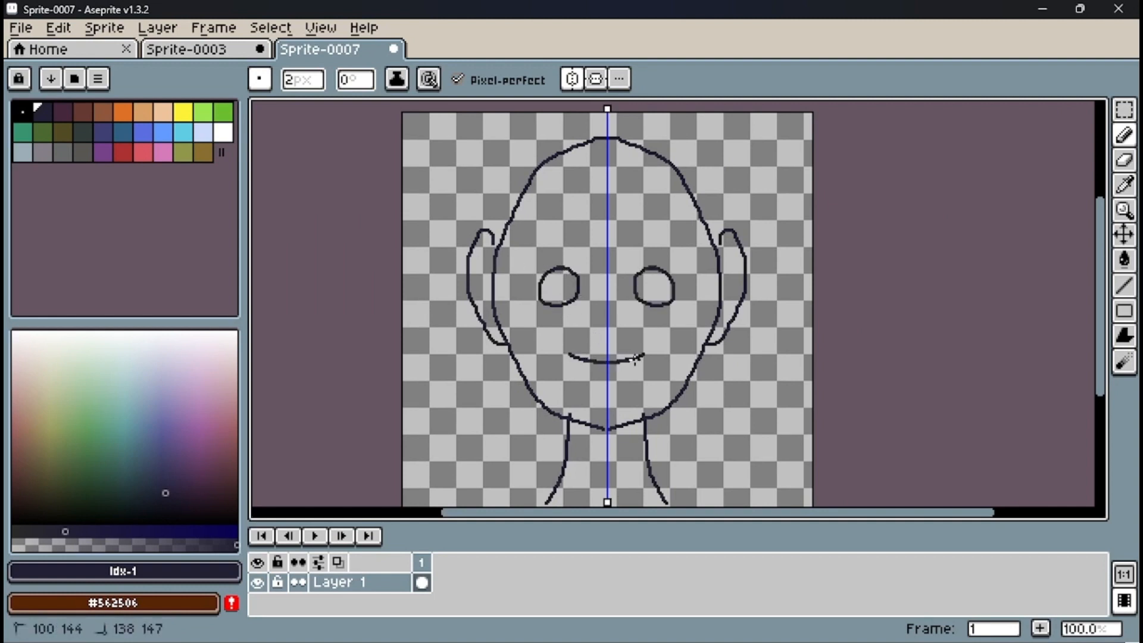
pyautogui.moveTo(637, 359); pyautogui.dragTo(643, 357)
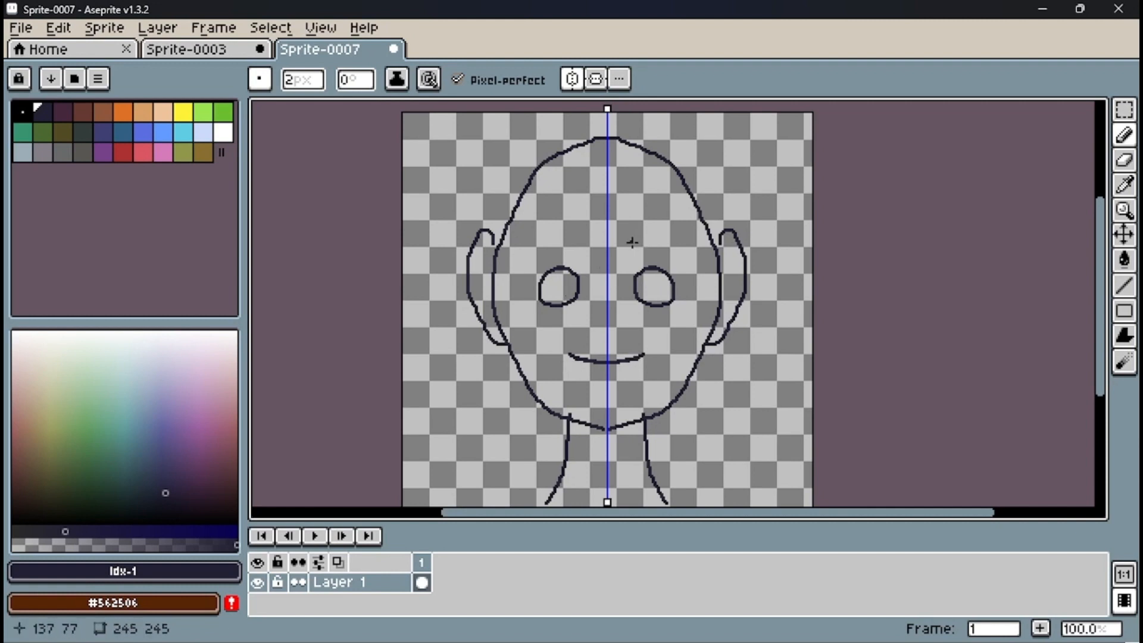
pyautogui.scroll(-1, 632, 242)
pyautogui.scroll(1, 631, 243)
pyautogui.scroll(-1, 658, 204)
pyautogui.scroll(1, 660, 200)
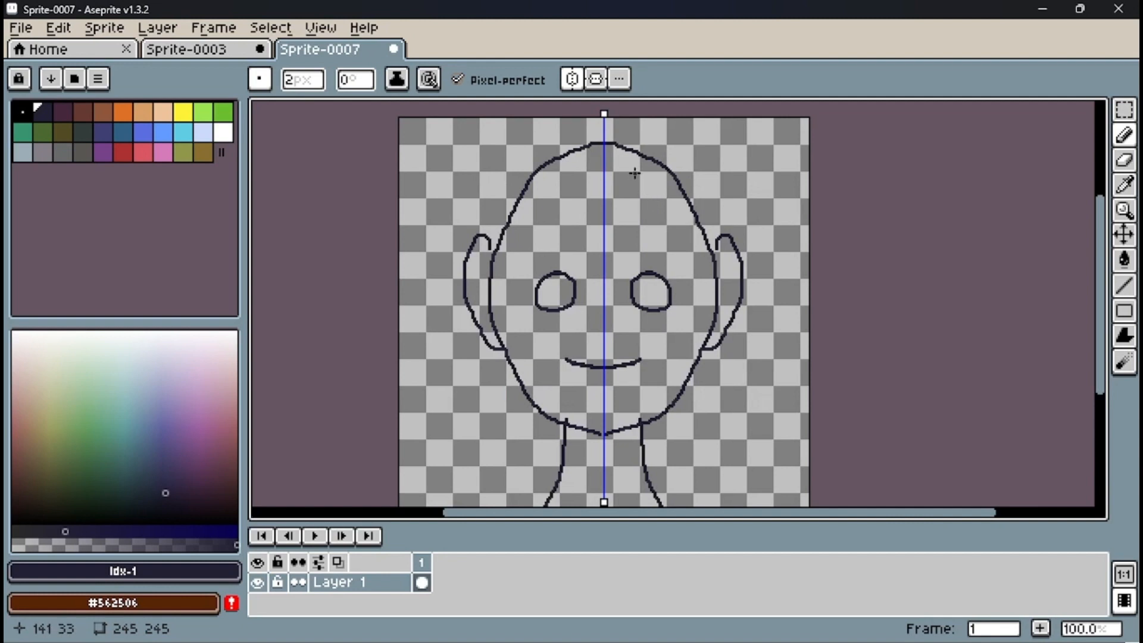
# Clear the face drawing from the layer and turn off both mirror symmetry and pixel-perfect mode.
pyautogui.press('Delete')
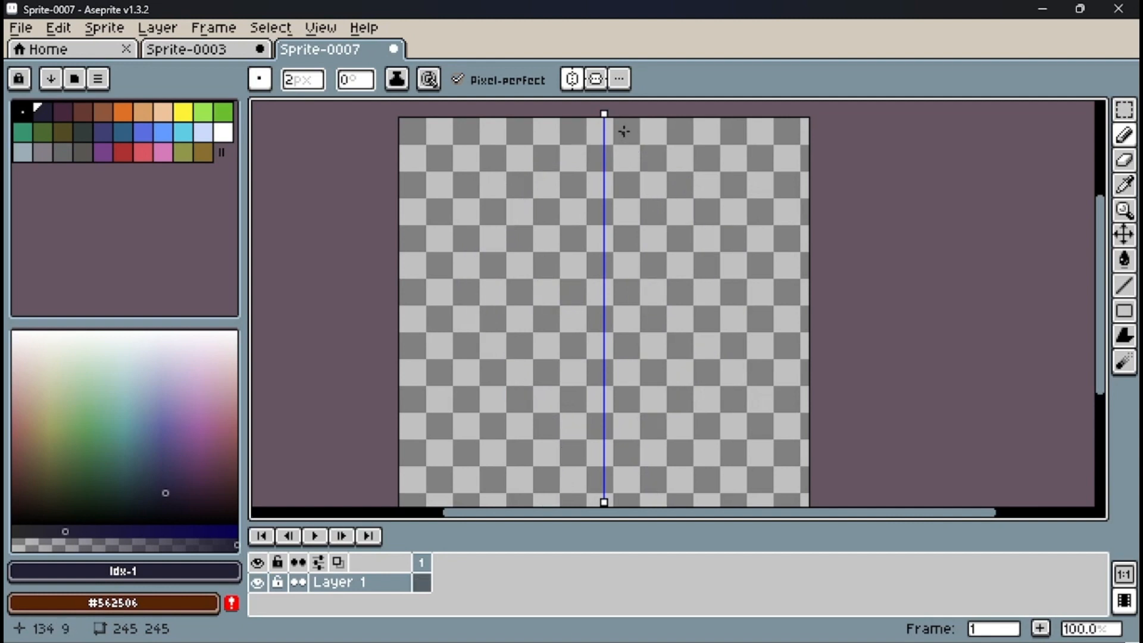
pyautogui.click(572, 79)
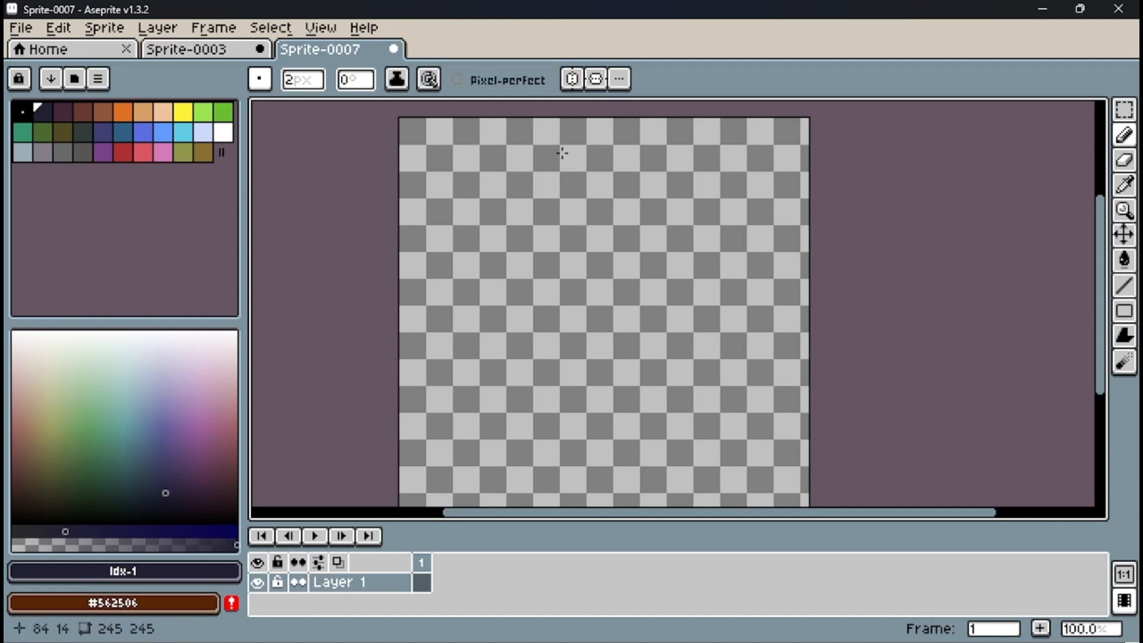
pyautogui.scroll(1, 580, 152)
pyautogui.scroll(-1, 581, 184)
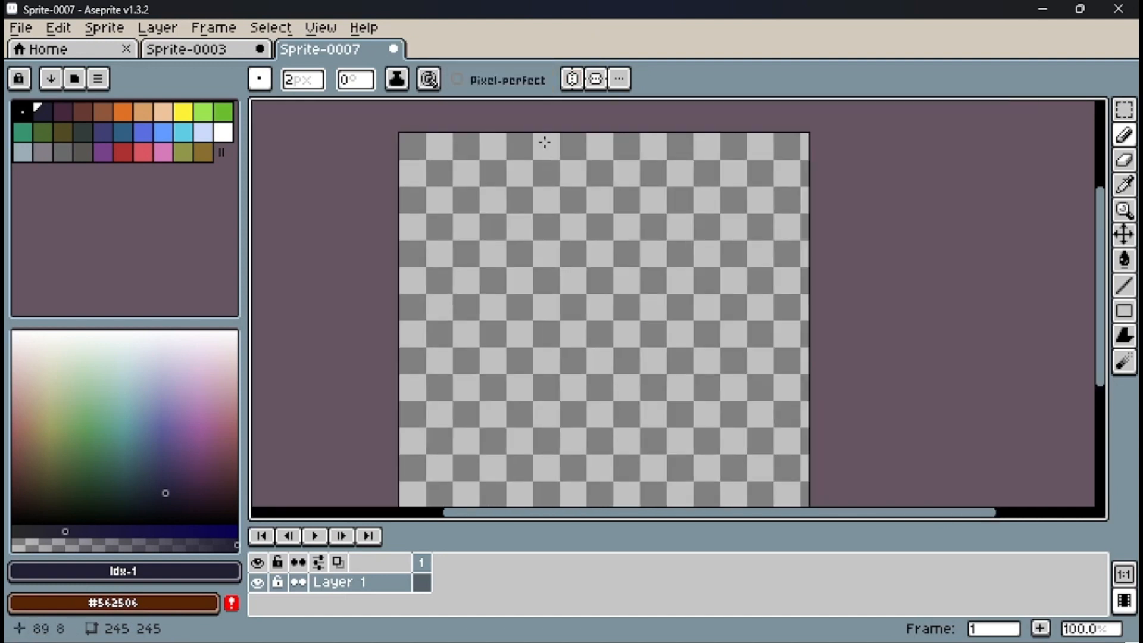
# Sketch a rough circle in the upper half of the canvas with the 2 px Pencil.
pyautogui.scroll(1, 547, 171)
pyautogui.moveTo(543, 295)
pyautogui.mouseDown()
pyautogui.moveTo(680, 174)
pyautogui.moveTo(783, 319)
pyautogui.moveTo(742, 402)
pyautogui.moveTo(555, 353)
pyautogui.mouseUp()
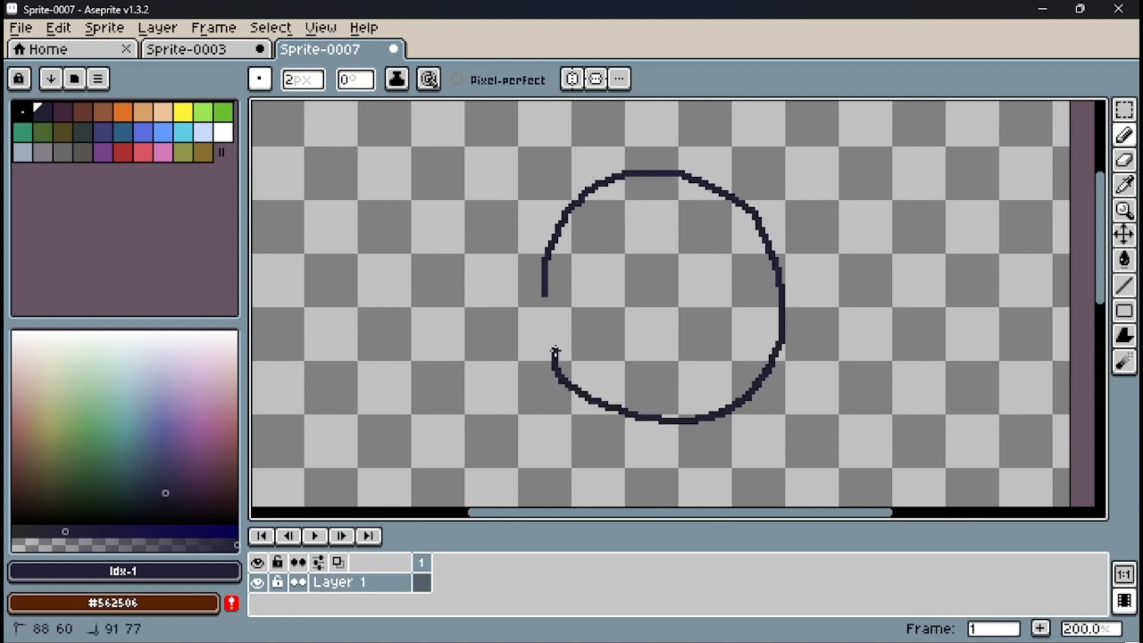
# Set the Pencil's brush size to 1 px, and undo the test pixel and the rough circle.
pyautogui.click(301, 79)
pyautogui.write('1')
pyautogui.click(369, 222)
pyautogui.scroll(-1, 570, 265)
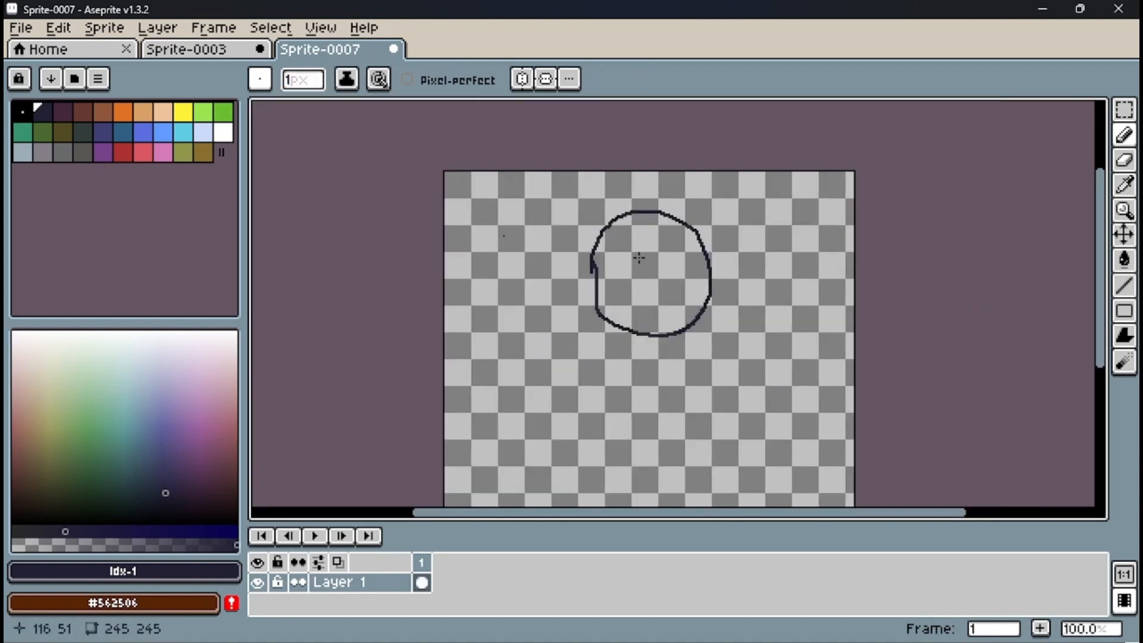
pyautogui.hotkey('ctrl', 'z')
pyautogui.hotkey('ctrl', 'z')
# Draw a 1 px curve without pixel-perfect mode, and a second curve beneath it with pixel-perfect turned on.
pyautogui.scroll(2, 606, 242)
pyautogui.moveTo(477, 346); pyautogui.dragTo(765, 260)
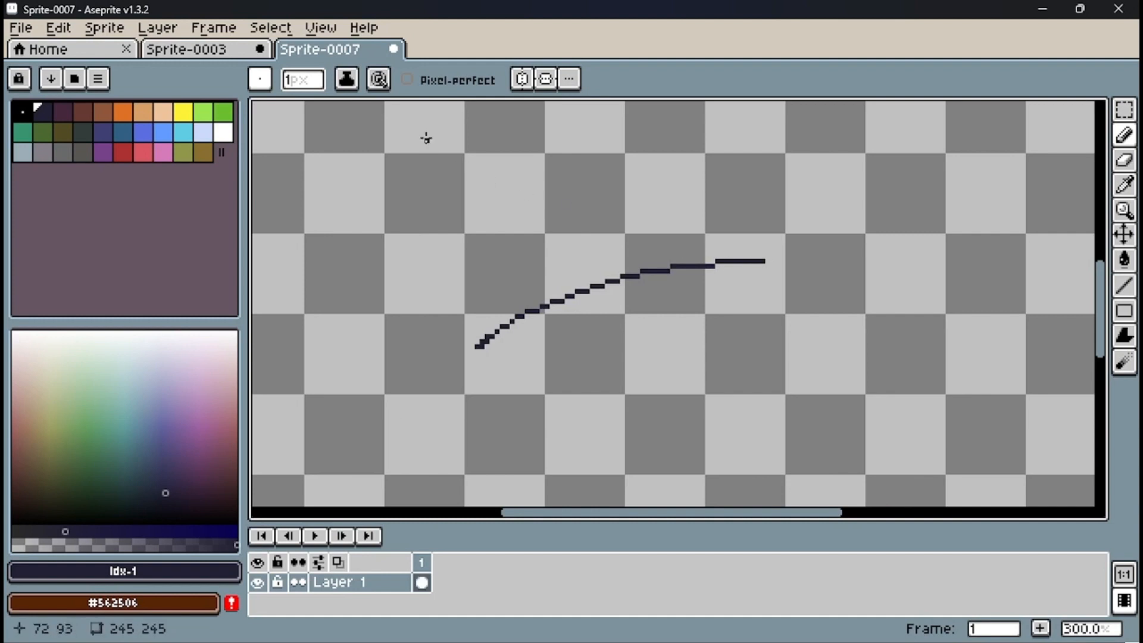
pyautogui.click(421, 89)
pyautogui.moveTo(502, 376)
pyautogui.mouseDown()
pyautogui.moveTo(695, 315)
pyautogui.moveTo(761, 317)
pyautogui.mouseUp()
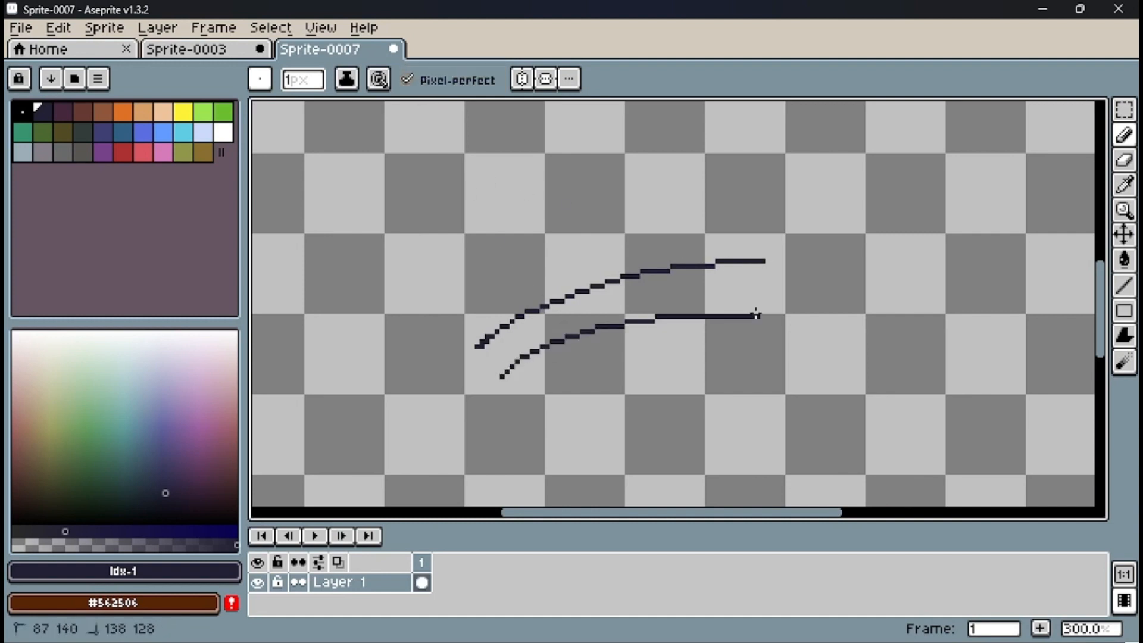
# Draw a third pixel-perfect curve beneath the other two and undo it.
pyautogui.moveTo(546, 442)
pyautogui.mouseDown()
pyautogui.moveTo(768, 344)
pyautogui.moveTo(856, 332)
pyautogui.mouseUp()
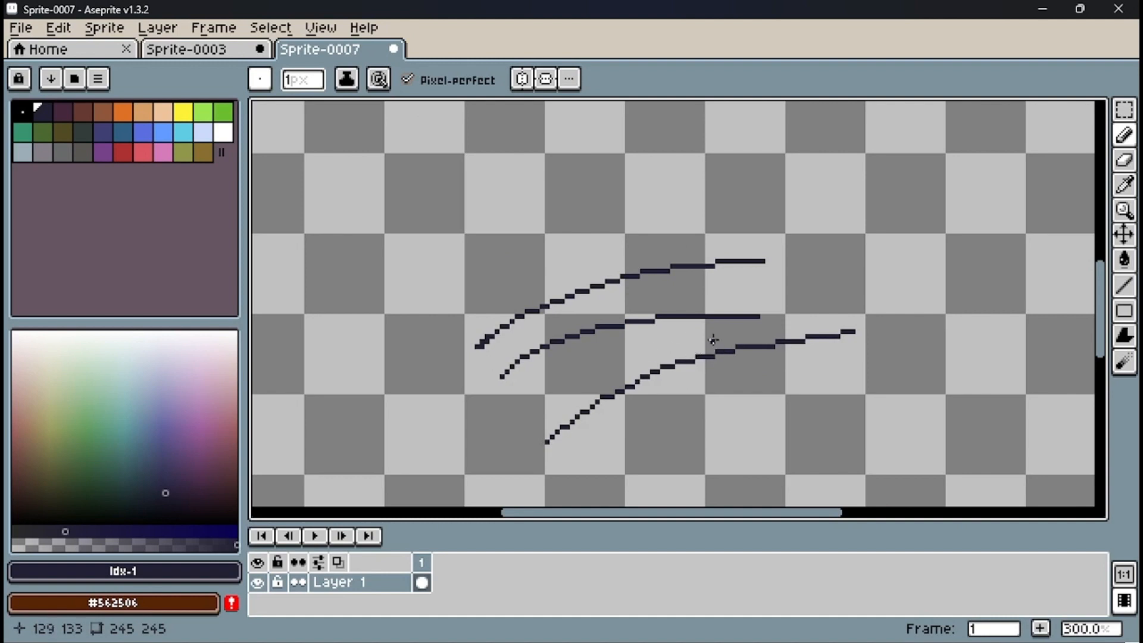
pyautogui.hotkey('ctrl', 'z')
# Examine the stair-stepping of the two curves up close to compare strokes drawn with and without pixel-perfect mode.
pyautogui.scroll(2, 655, 307)
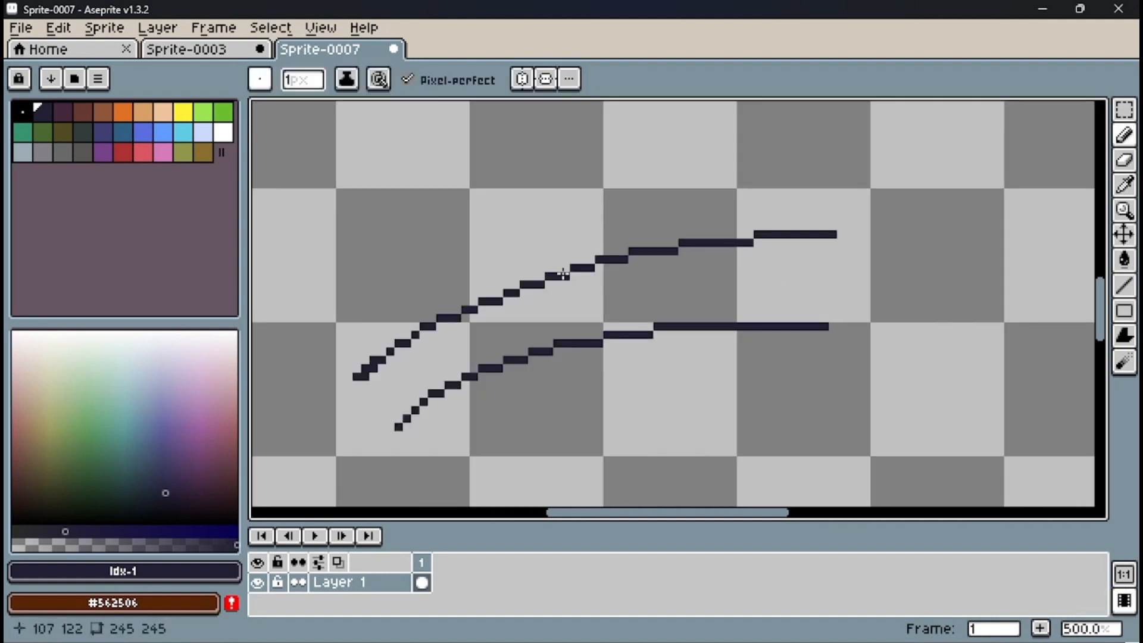
pyautogui.scroll(-2, 368, 362)
pyautogui.scroll(4, 333, 363)
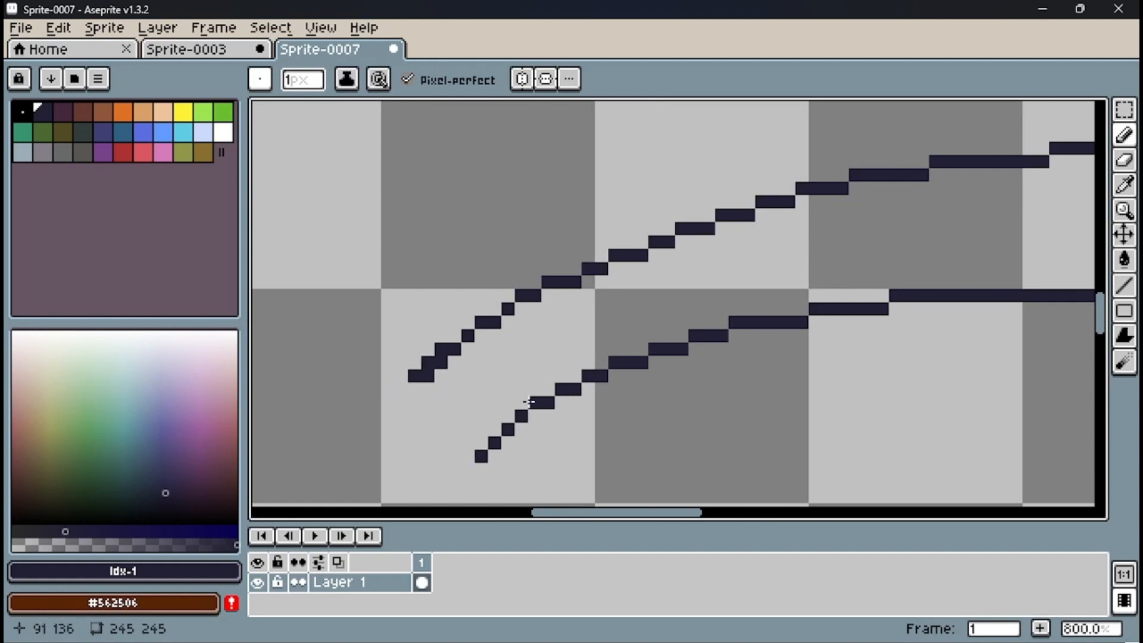
pyautogui.scroll(-4, 463, 451)
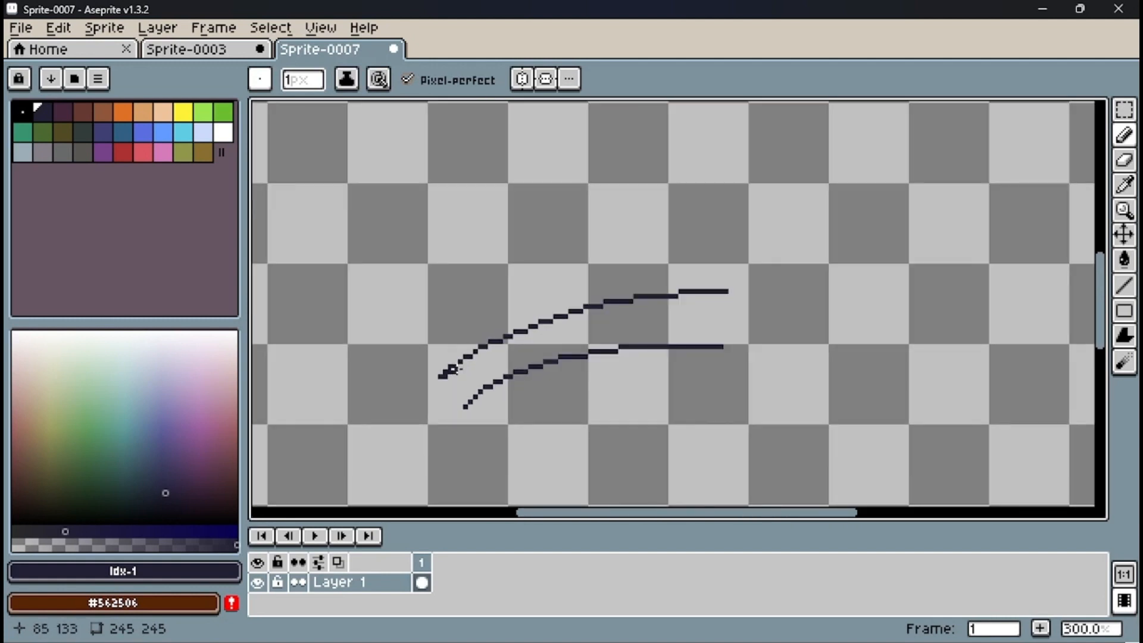
pyautogui.scroll(2, 452, 369)
pyautogui.scroll(1, 447, 388)
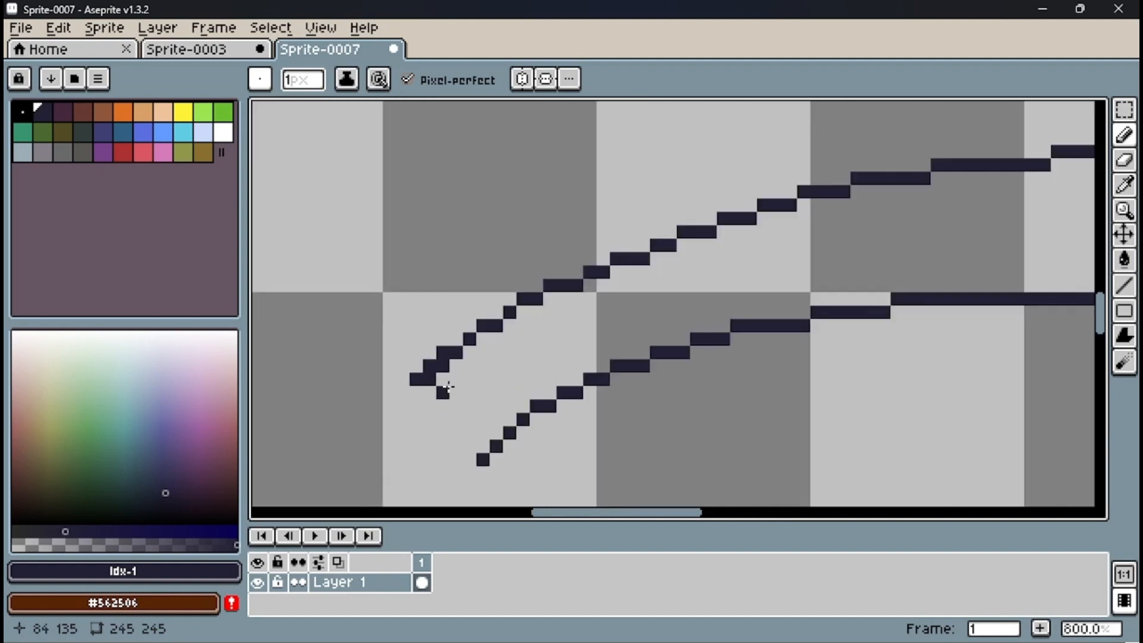
pyautogui.scroll(-3, 447, 387)
pyautogui.scroll(-1, 444, 380)
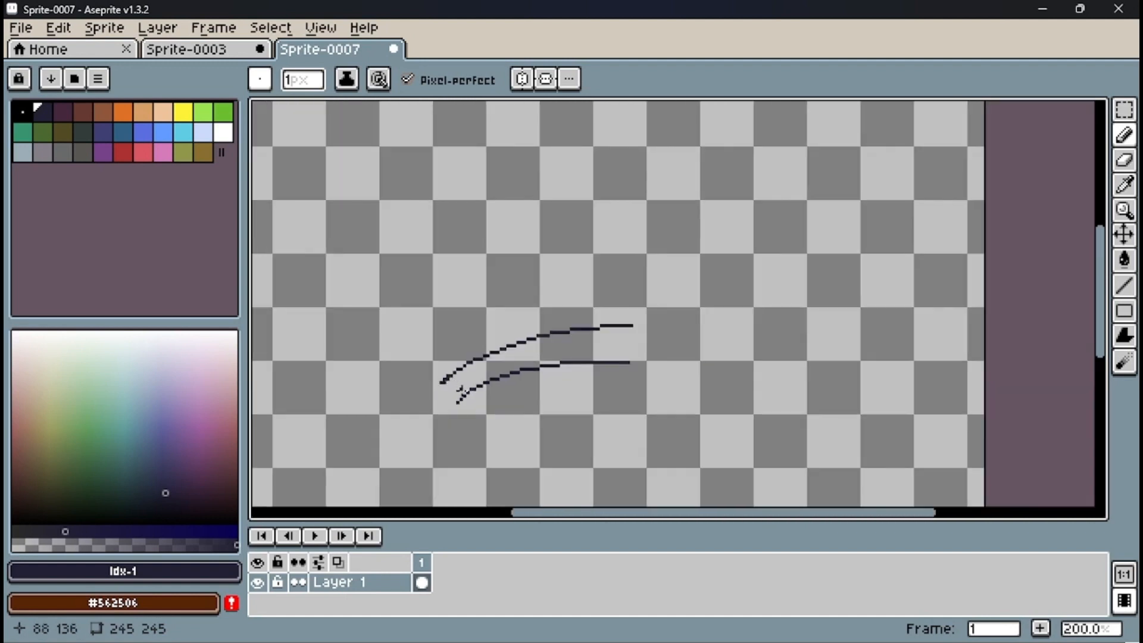
pyautogui.scroll(-1, 483, 367)
pyautogui.scroll(2, 479, 372)
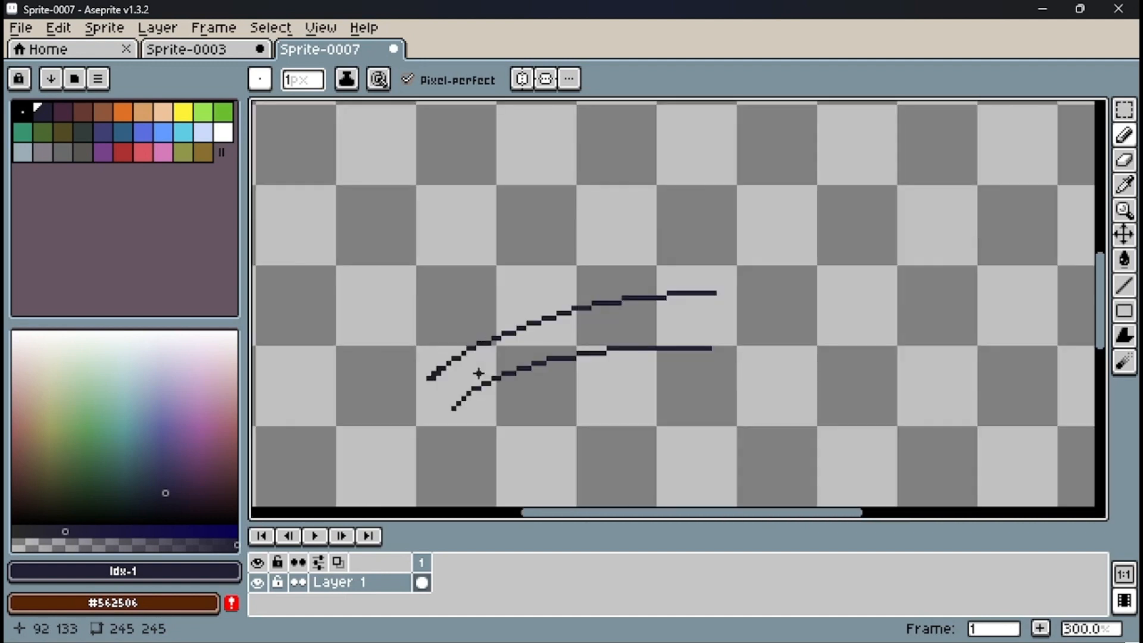
# Clear the two comparison curves from Layer 1.
pyautogui.press('Delete')
pyautogui.scroll(-1, 527, 241)
pyautogui.scroll(1, 516, 239)
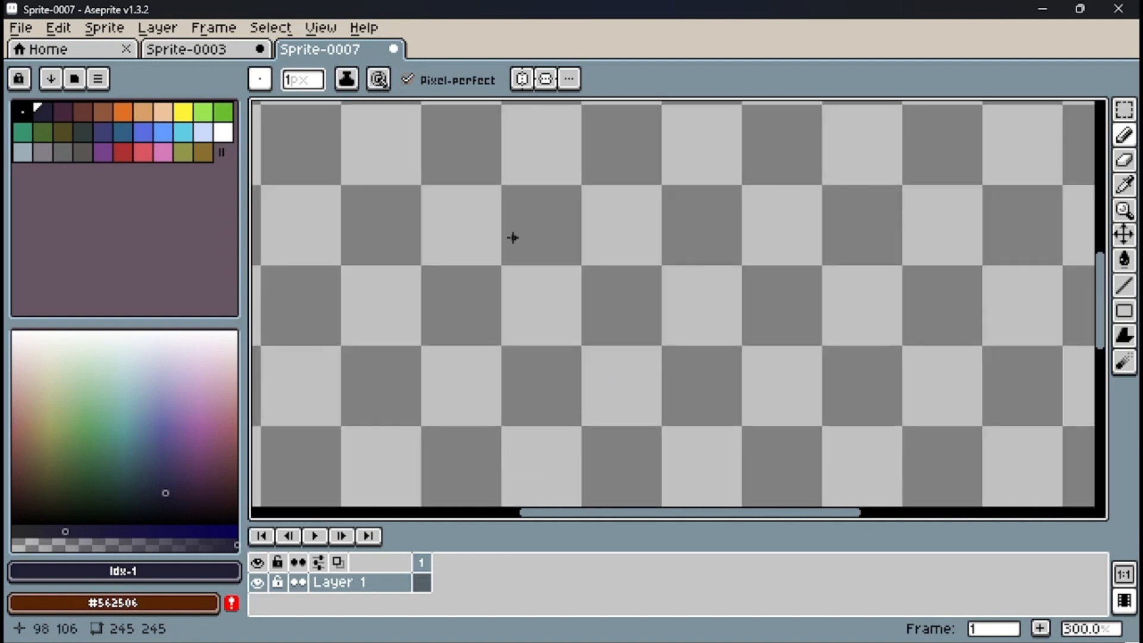
# Set the Pencil to a 1 px square brush and place a single test pixel on the canvas.
pyautogui.click(316, 83)
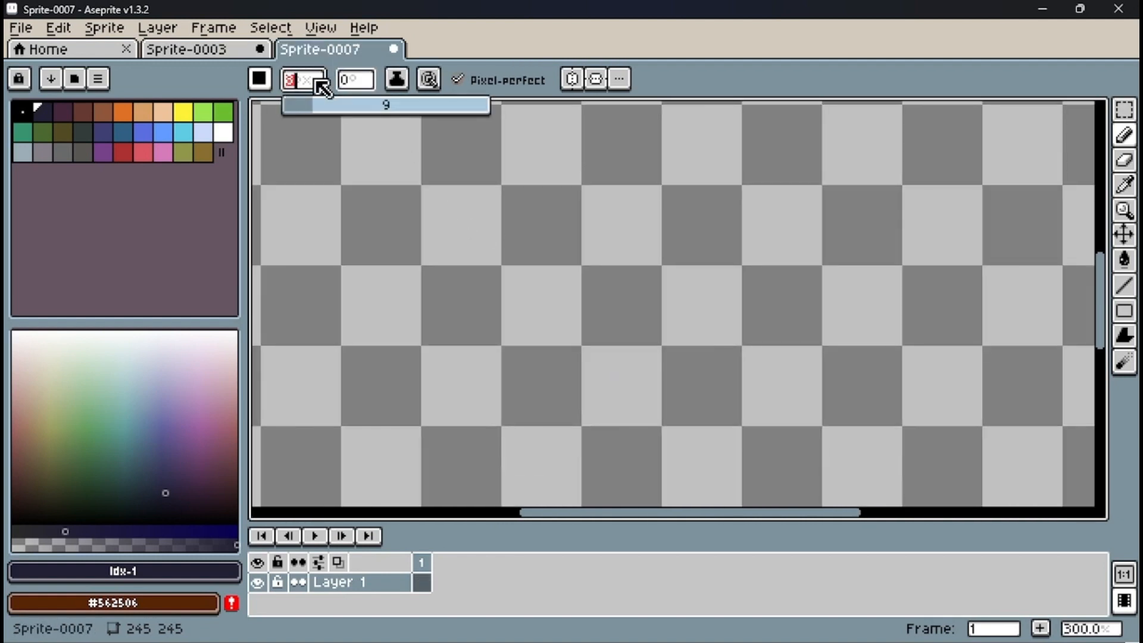
pyautogui.write('1')
pyautogui.click(262, 79)
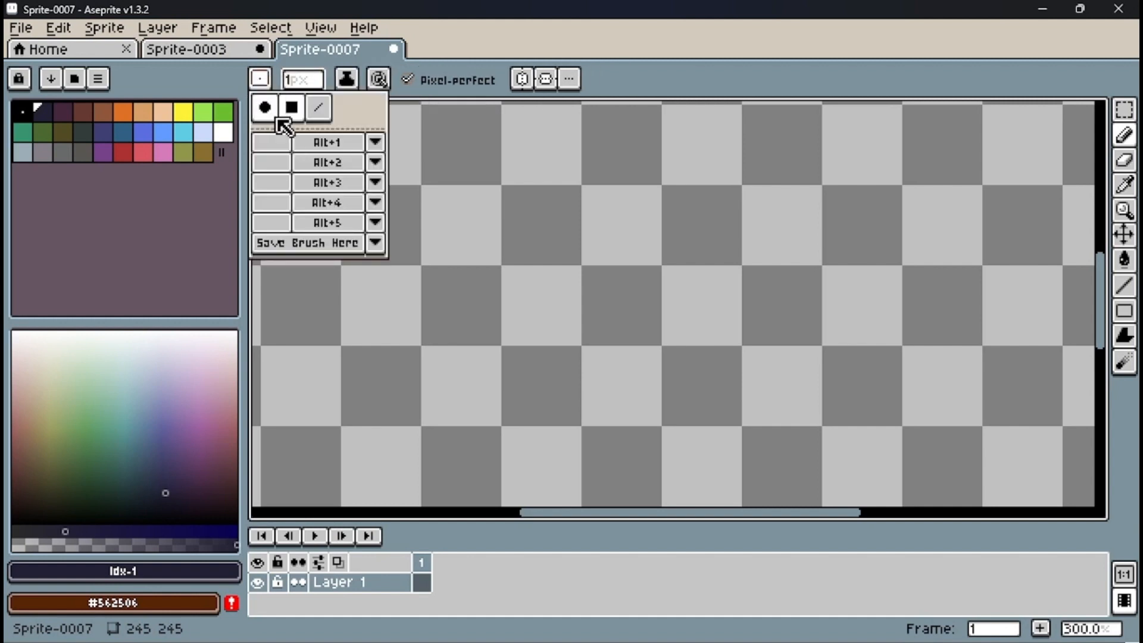
pyautogui.click(293, 113)
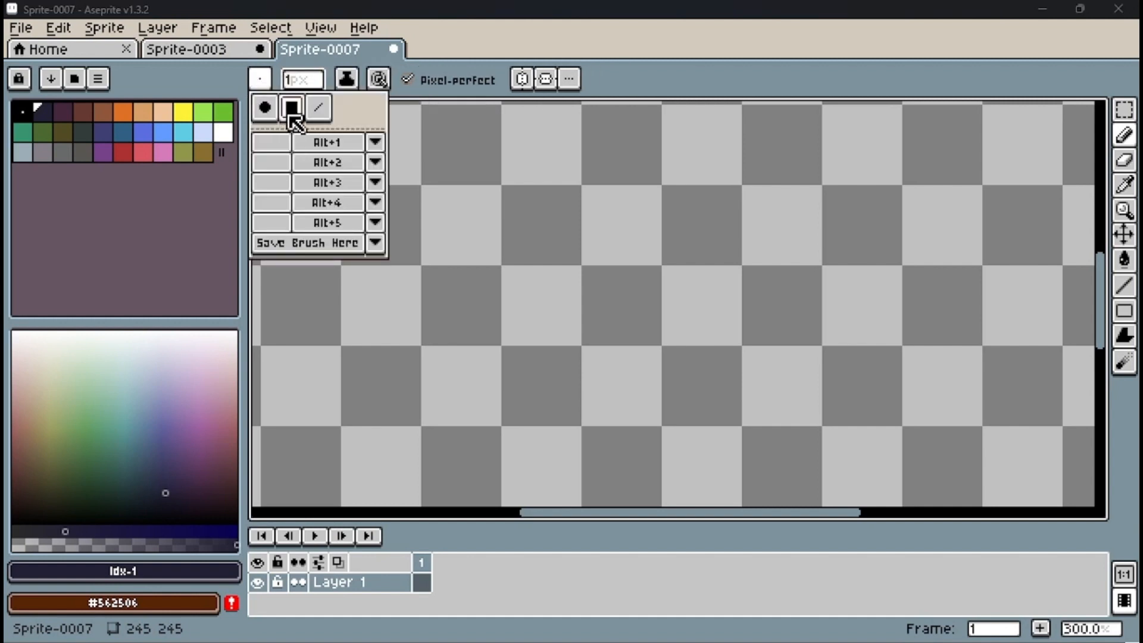
pyautogui.click(469, 192)
# Switch the Pencil to the circle brush at 6 px and draw a test stroke.
pyautogui.click(262, 78)
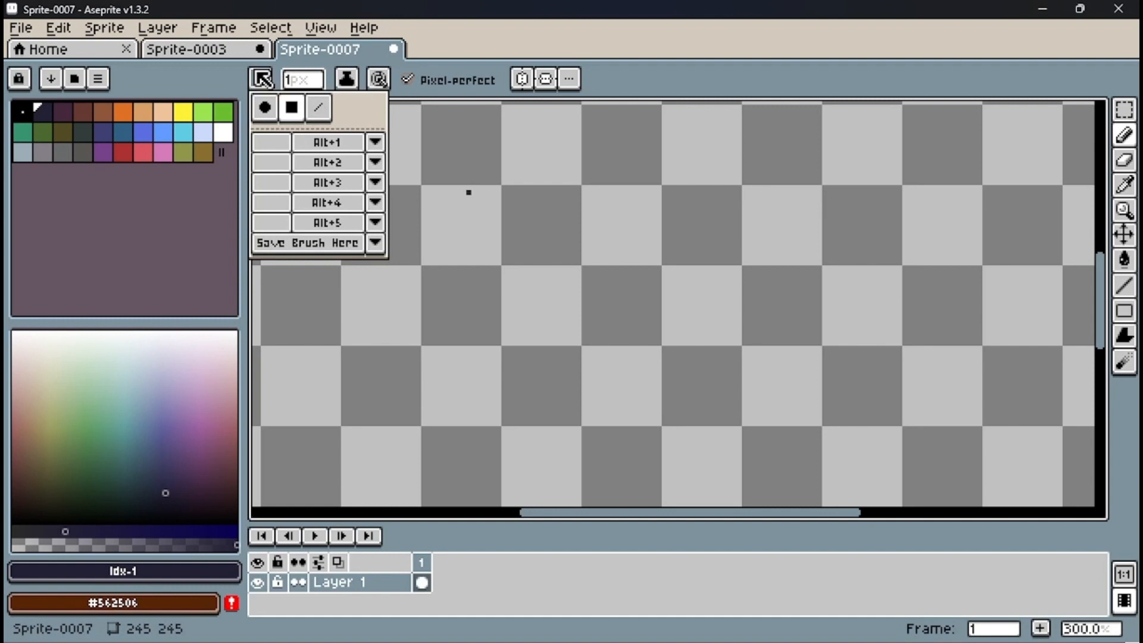
pyautogui.click(265, 107)
pyautogui.click(307, 79)
pyautogui.write('6')
pyautogui.moveTo(516, 218)
pyautogui.mouseDown()
pyautogui.moveTo(491, 243)
pyautogui.moveTo(569, 247)
pyautogui.moveTo(527, 300)
pyautogui.moveTo(529, 289)
pyautogui.moveTo(572, 310)
pyautogui.moveTo(555, 250)
pyautogui.moveTo(545, 338)
pyautogui.mouseUp()
# Clear the test marks from the layer and switch the Pencil to the square brush shape.
pyautogui.scroll(-2, 528, 288)
pyautogui.press('Delete')
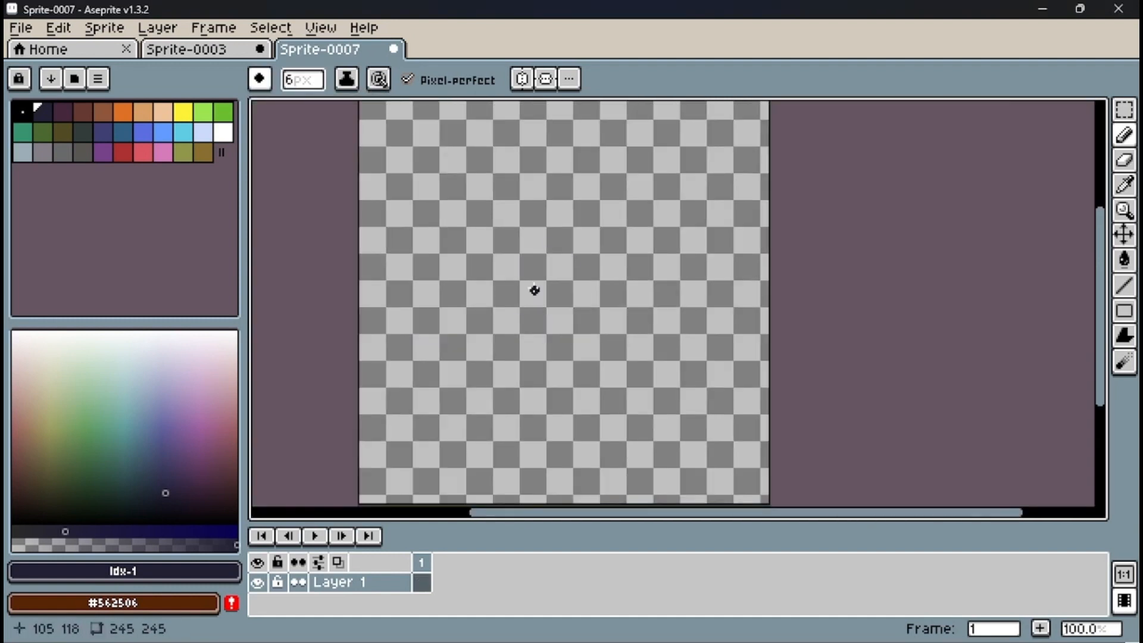
pyautogui.scroll(1, 530, 287)
pyautogui.click(261, 78)
pyautogui.click(291, 109)
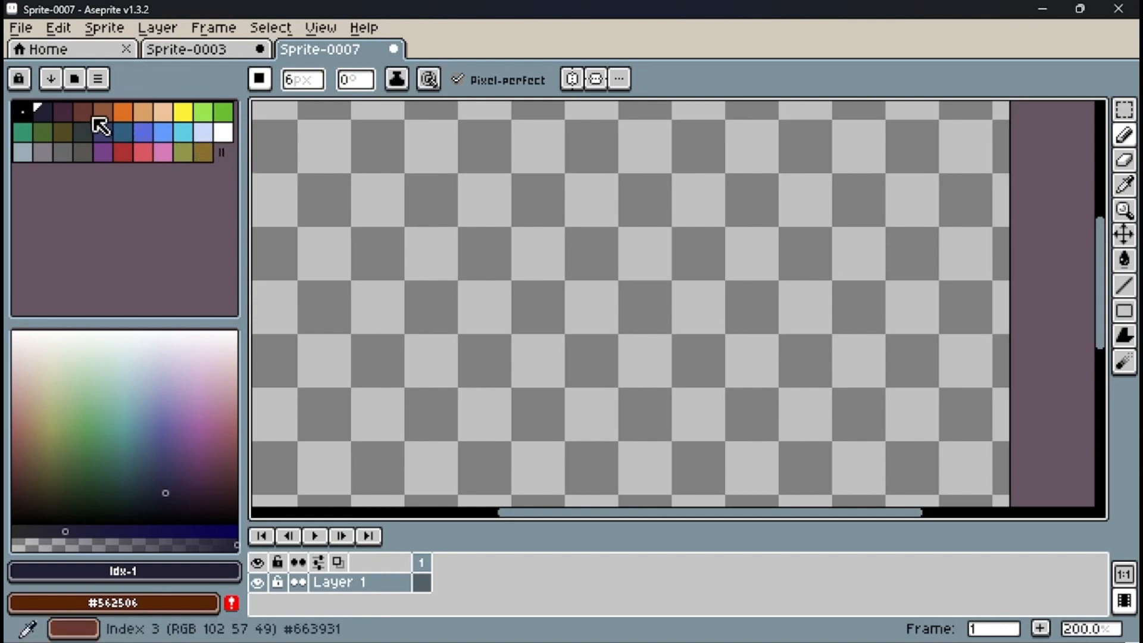
# Try several palette swatches as the foreground color, including blue index 17, ending on dark index 14.
pyautogui.click(88, 113)
pyautogui.click(110, 114)
pyautogui.click(143, 113)
pyautogui.click(142, 131)
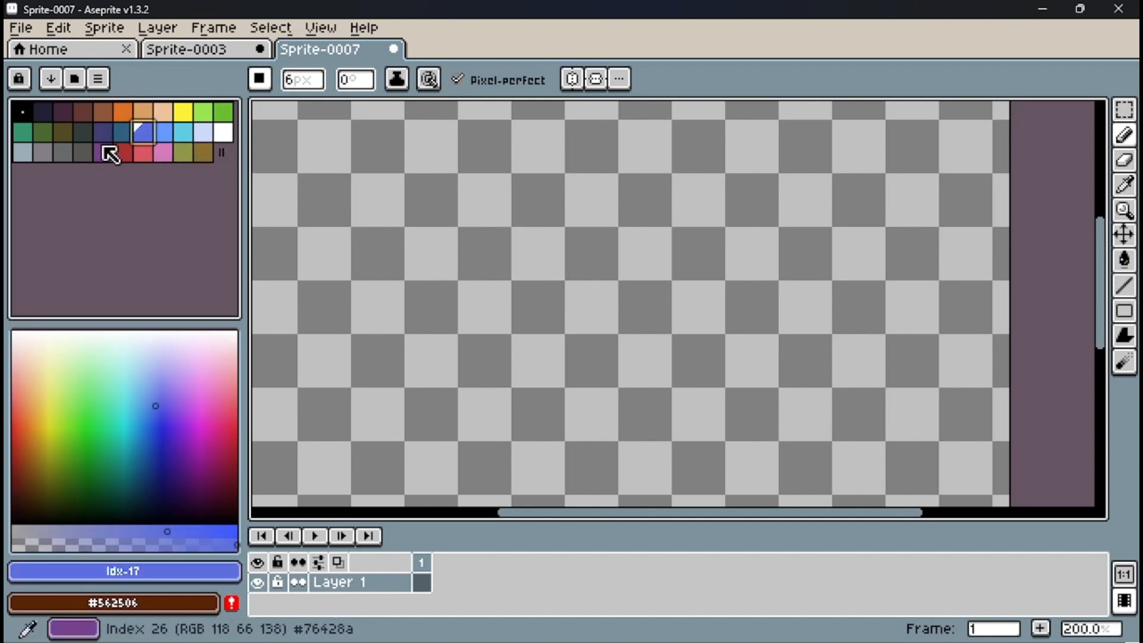
pyautogui.click(85, 131)
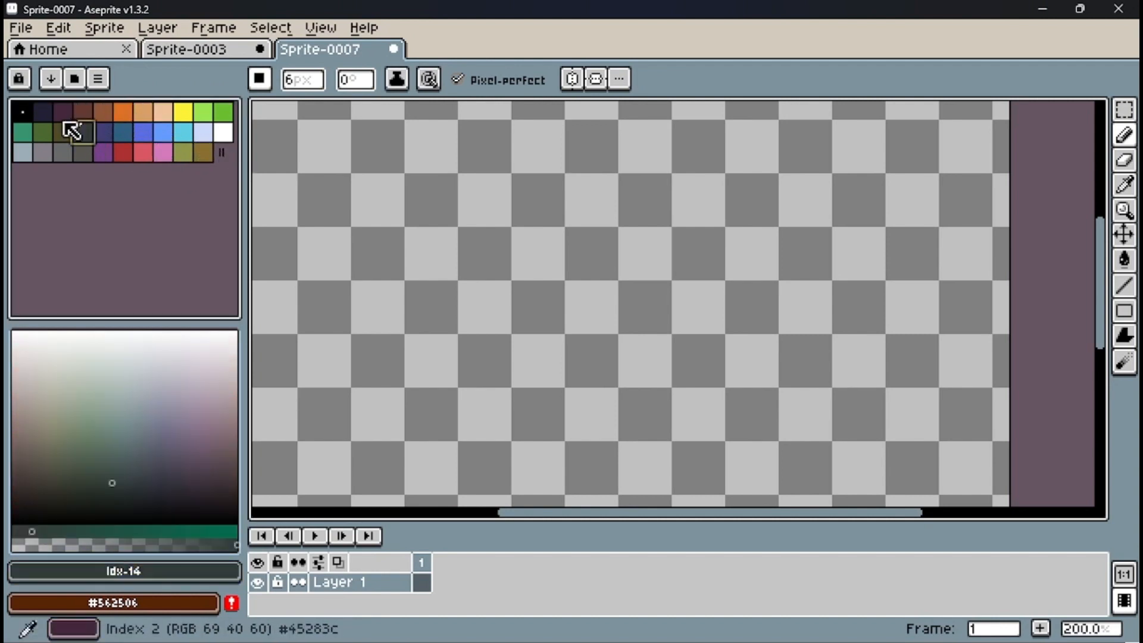
# Browse the preset palettes and load the Google UI palette into the sprite.
pyautogui.click(80, 85)
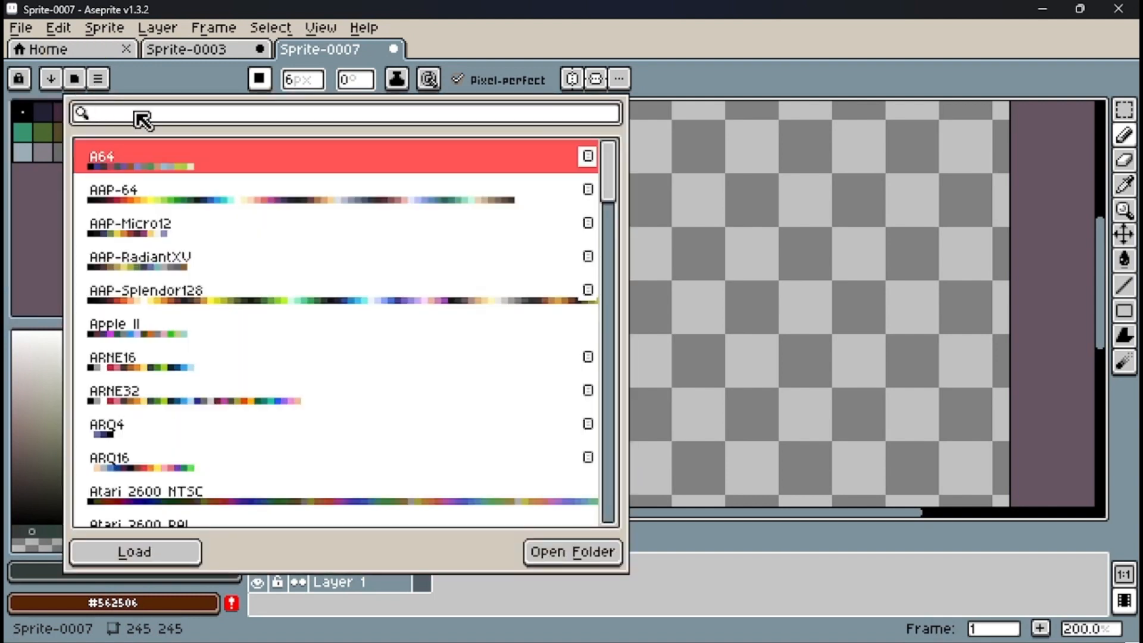
pyautogui.scroll(-1, 184, 319)
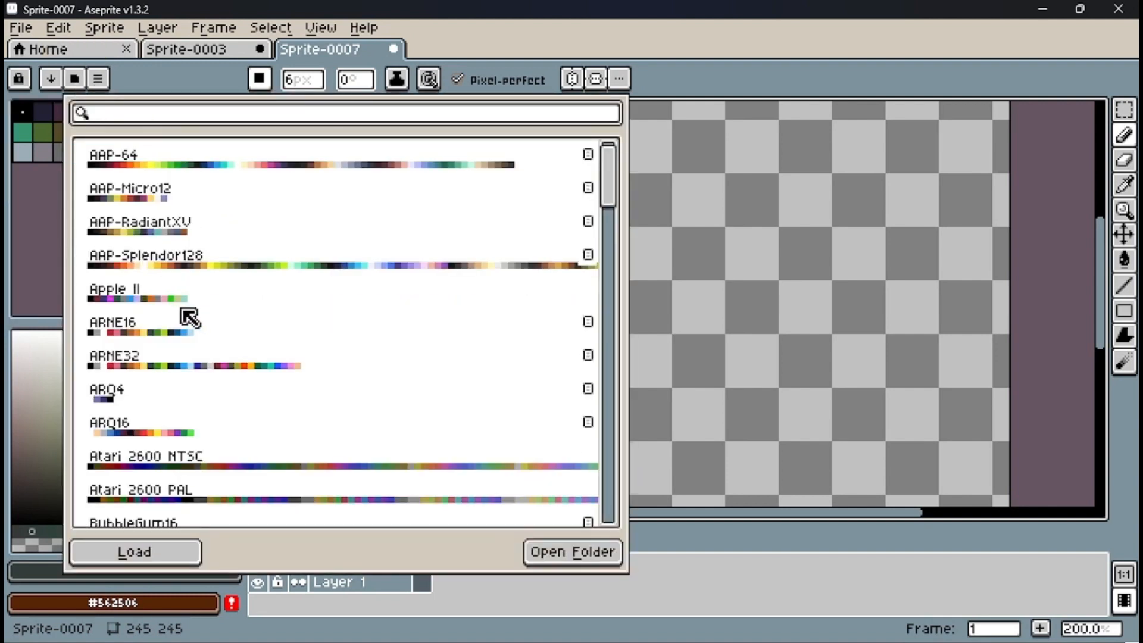
pyautogui.scroll(-15, 186, 317)
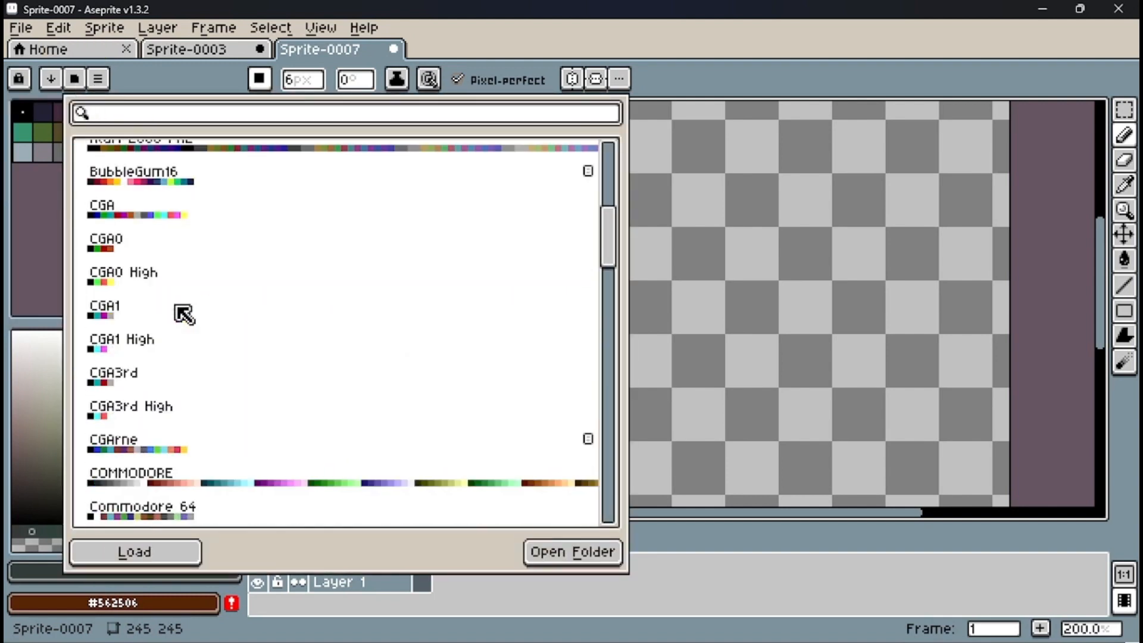
pyautogui.scroll(-16, 183, 313)
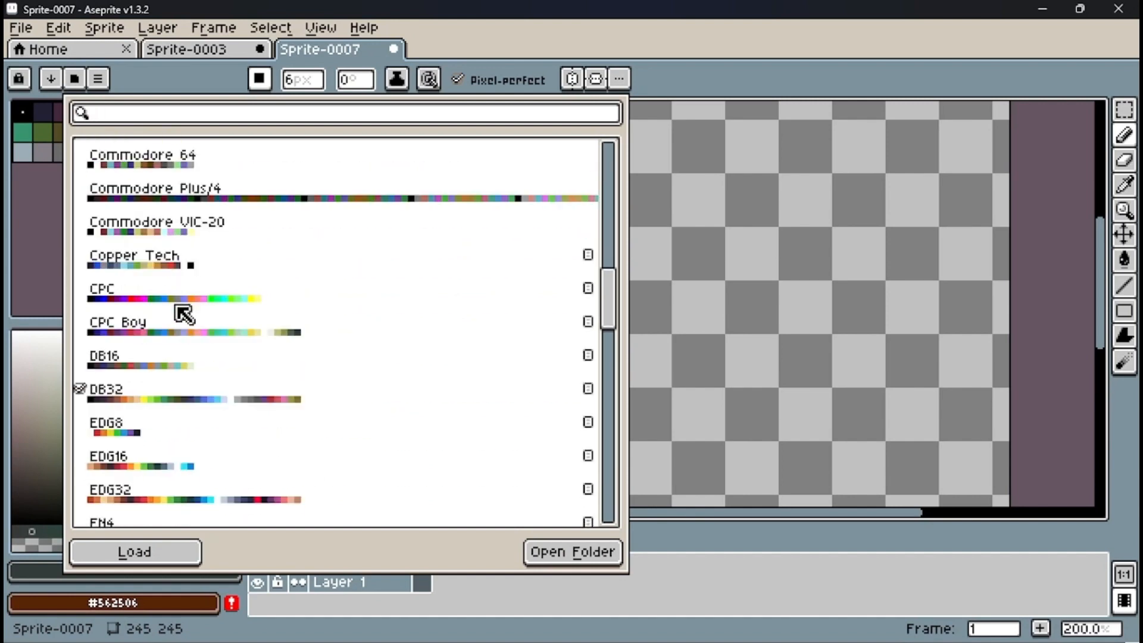
pyautogui.scroll(-1, 185, 314)
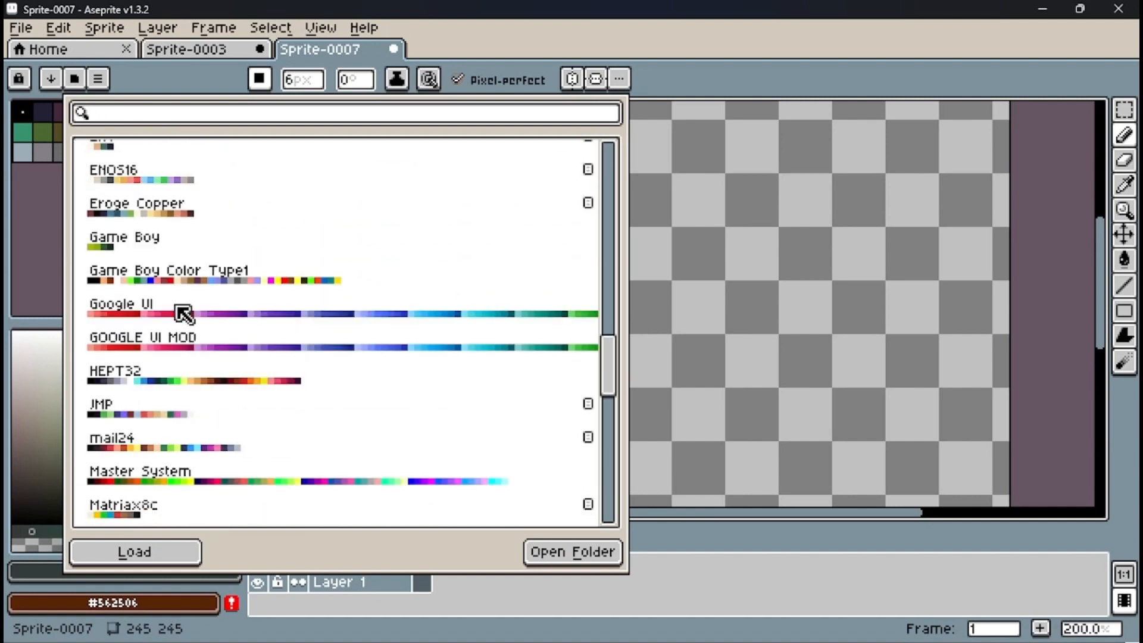
pyautogui.scroll(-2, 183, 312)
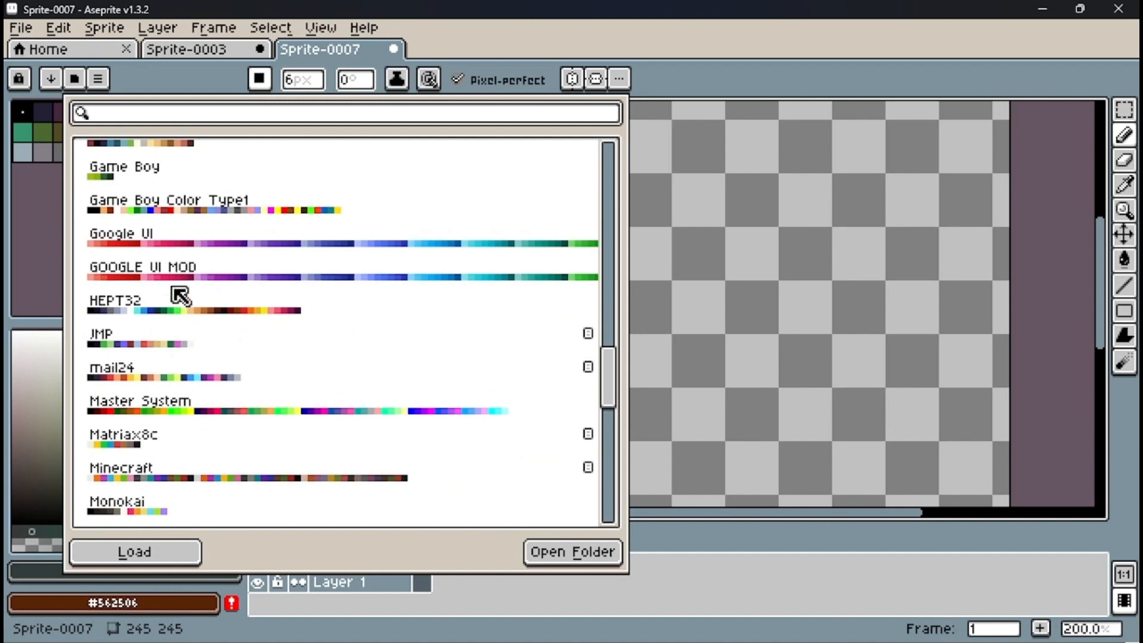
pyautogui.scroll(-6, 281, 357)
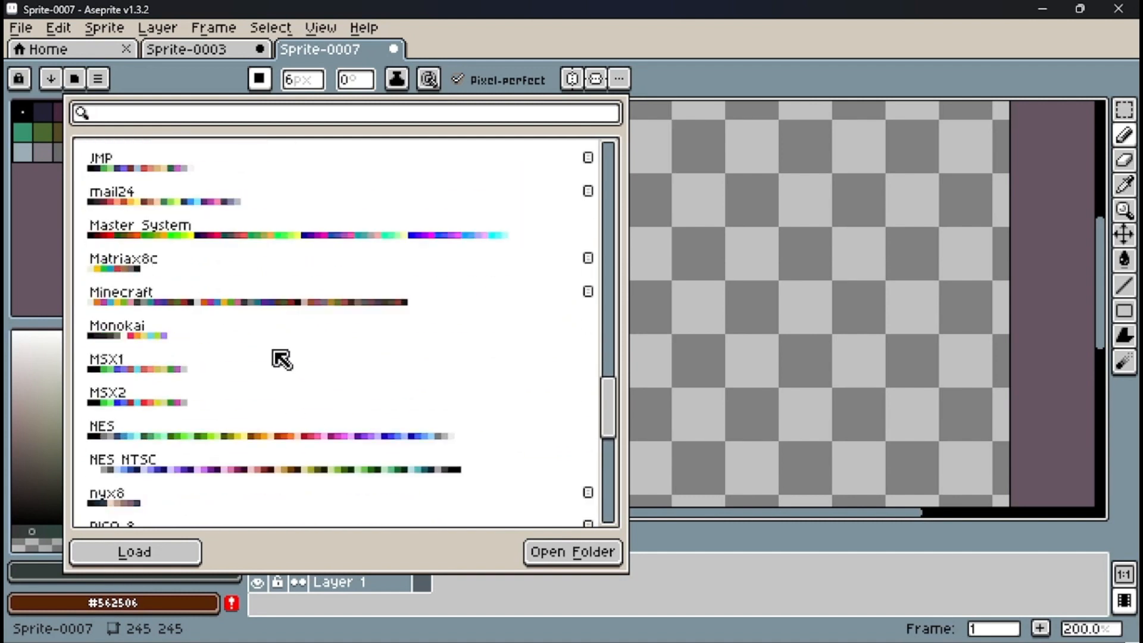
pyautogui.scroll(5, 276, 350)
pyautogui.click(228, 213)
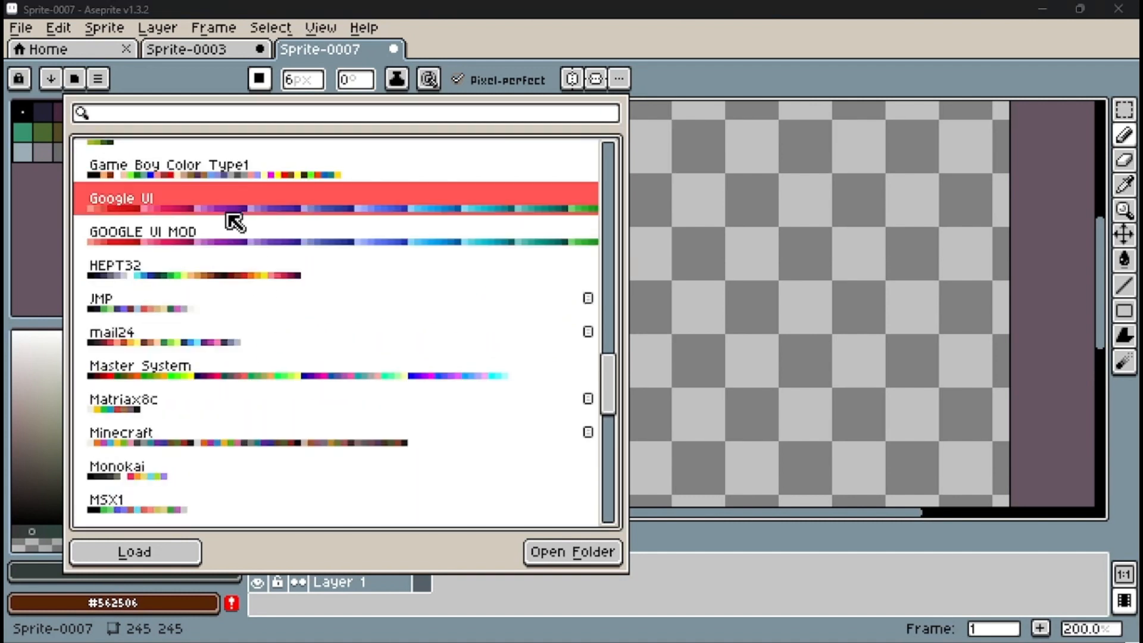
pyautogui.doubleClick(228, 207)
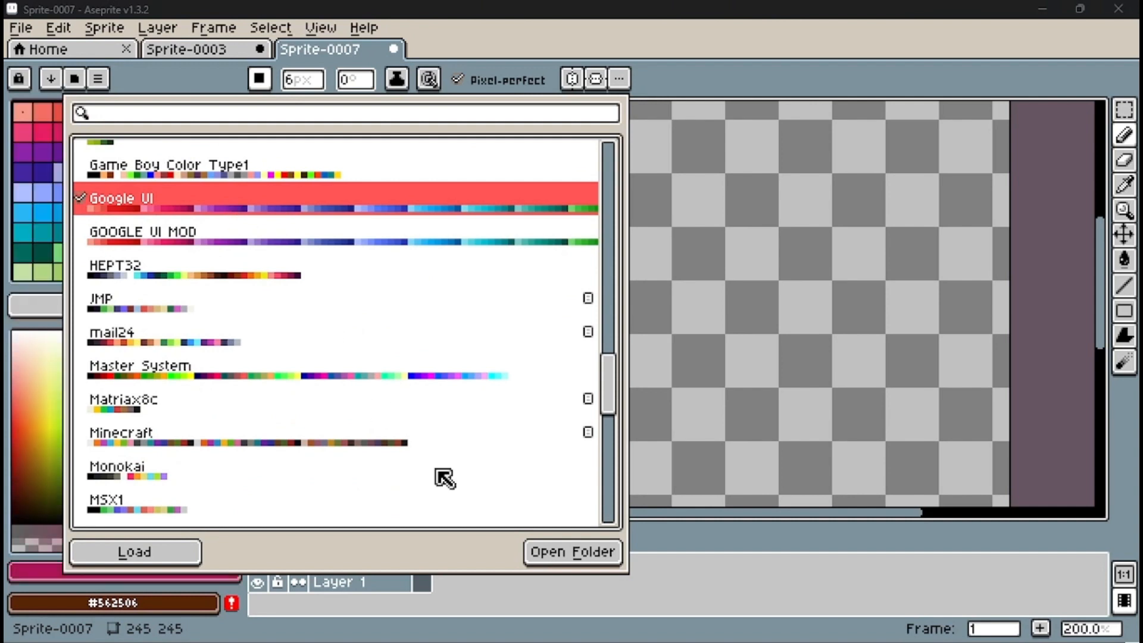
pyautogui.click(643, 138)
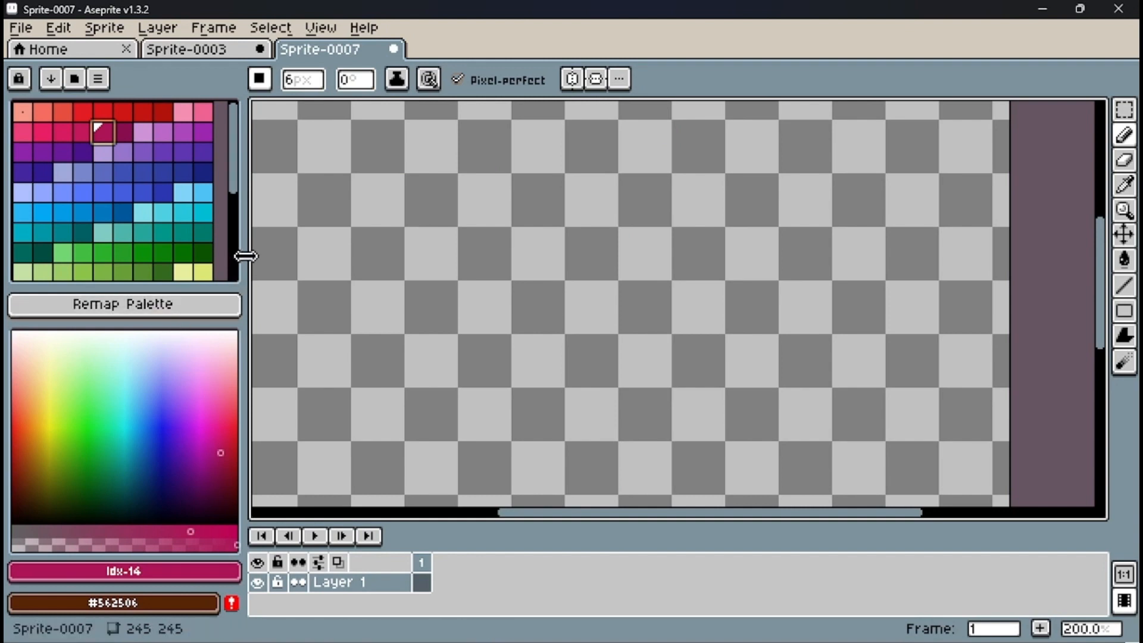
# Narrow the color sidebar and enlarge the palette area, then look through the loaded swatches.
pyautogui.moveTo(245, 252); pyautogui.dragTo(191, 284)
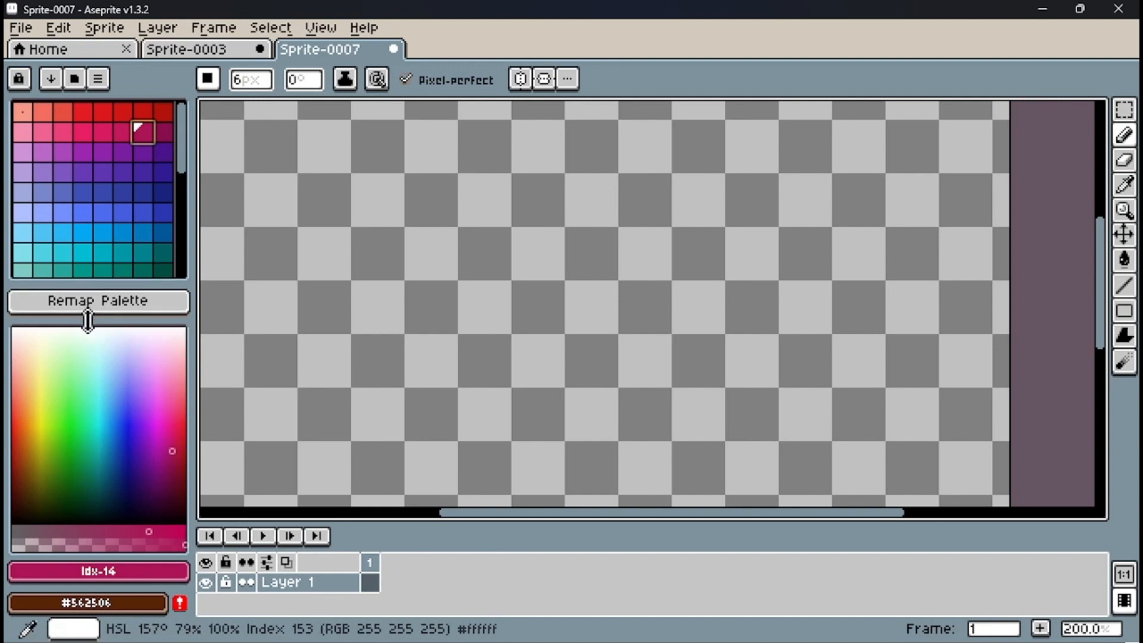
pyautogui.moveTo(84, 320); pyautogui.dragTo(94, 482)
pyautogui.scroll(-5, 89, 324)
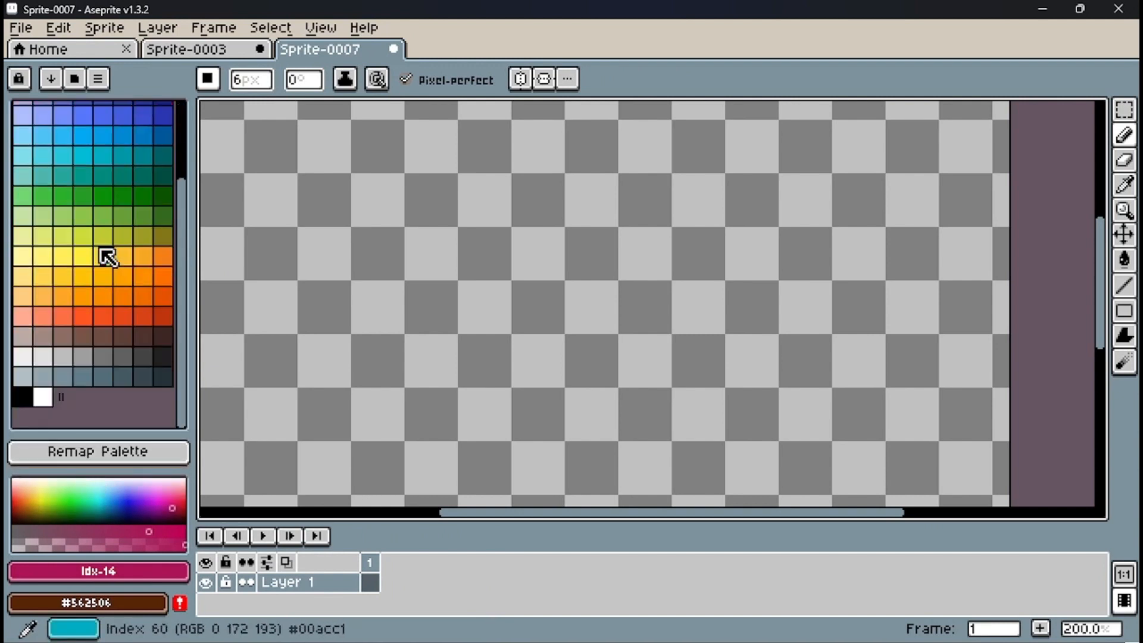
pyautogui.scroll(5, 102, 263)
pyautogui.scroll(-5, 102, 204)
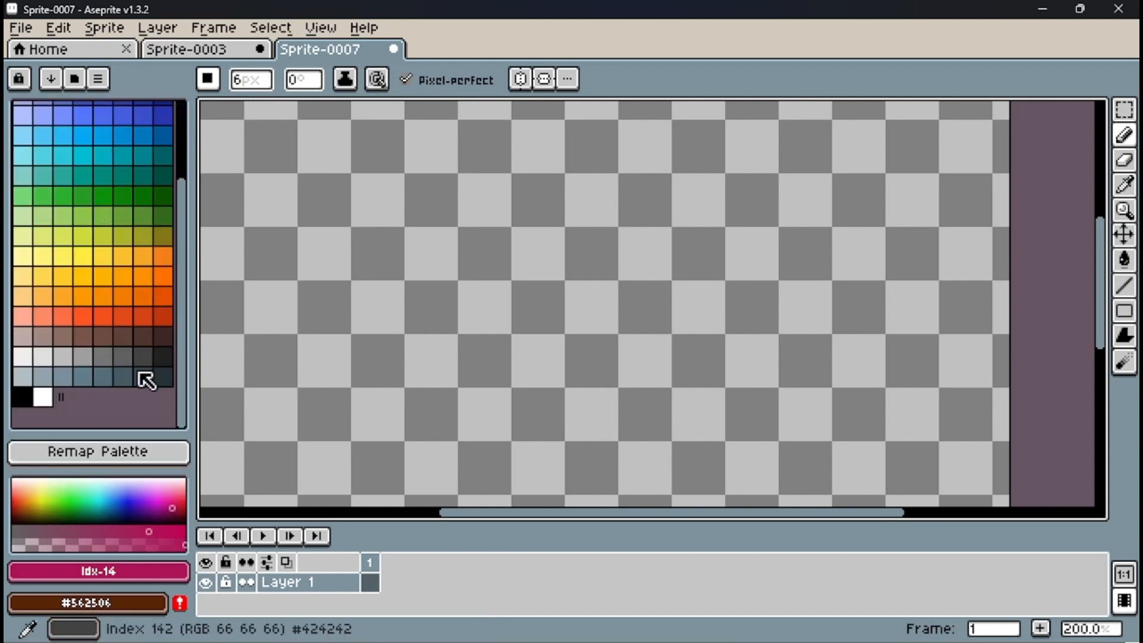
# Try the gray-blue index 148 swatch, then draw a rounded ring on the canvas in the darkest shade of the blue row.
pyautogui.click(102, 376)
pyautogui.scroll(5, 156, 256)
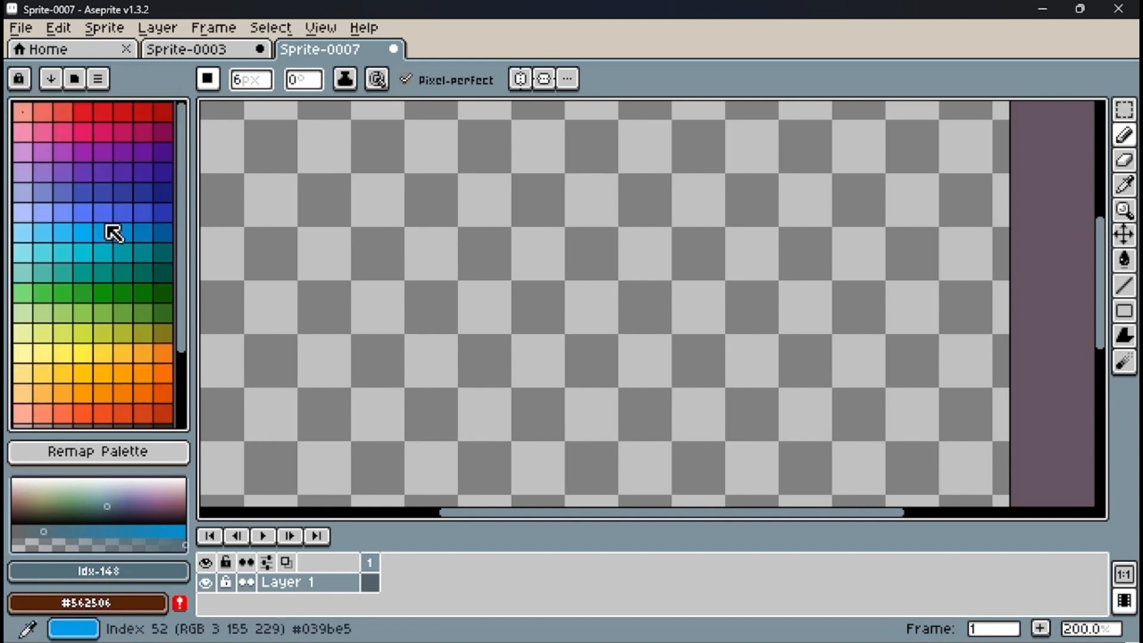
pyautogui.click(166, 230)
pyautogui.click(157, 212)
pyautogui.moveTo(369, 245)
pyautogui.mouseDown()
pyautogui.moveTo(440, 243)
pyautogui.moveTo(388, 247)
pyautogui.moveTo(395, 214)
pyautogui.moveTo(304, 231)
pyautogui.moveTo(363, 222)
pyautogui.mouseUp()
# Draw a second ring shape in blue index 46 and a 6-like shape in the lighter index 44, side by side.
pyautogui.click(143, 216)
pyautogui.click(102, 212)
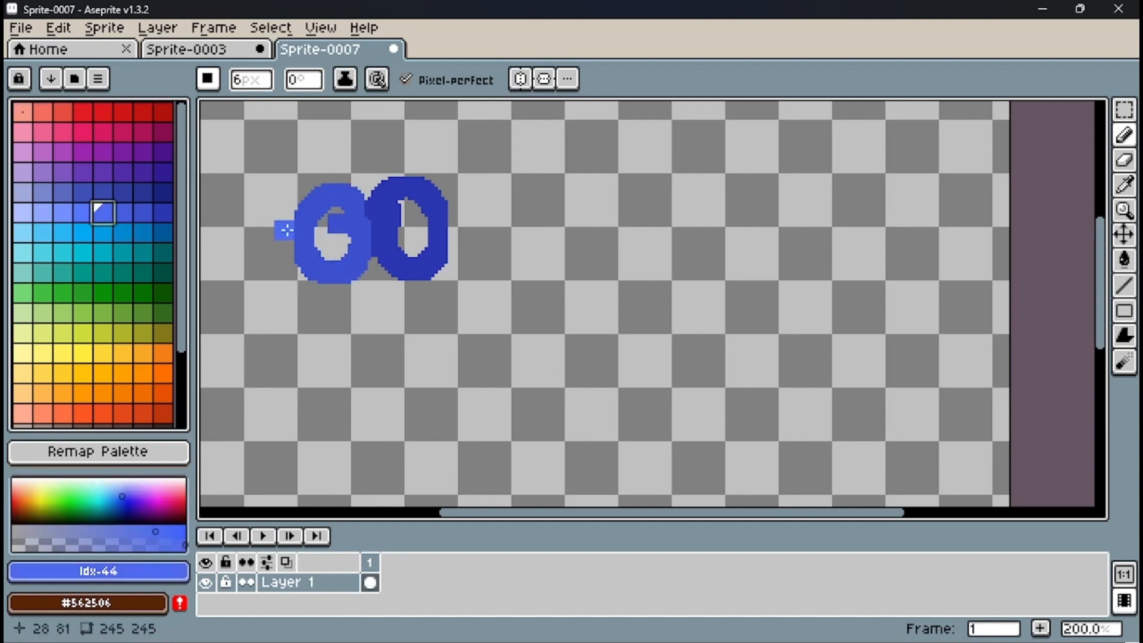
pyautogui.moveTo(273, 192)
pyautogui.mouseDown()
pyautogui.moveTo(248, 202)
pyautogui.moveTo(260, 283)
pyautogui.moveTo(254, 244)
pyautogui.moveTo(286, 240)
pyautogui.mouseUp()
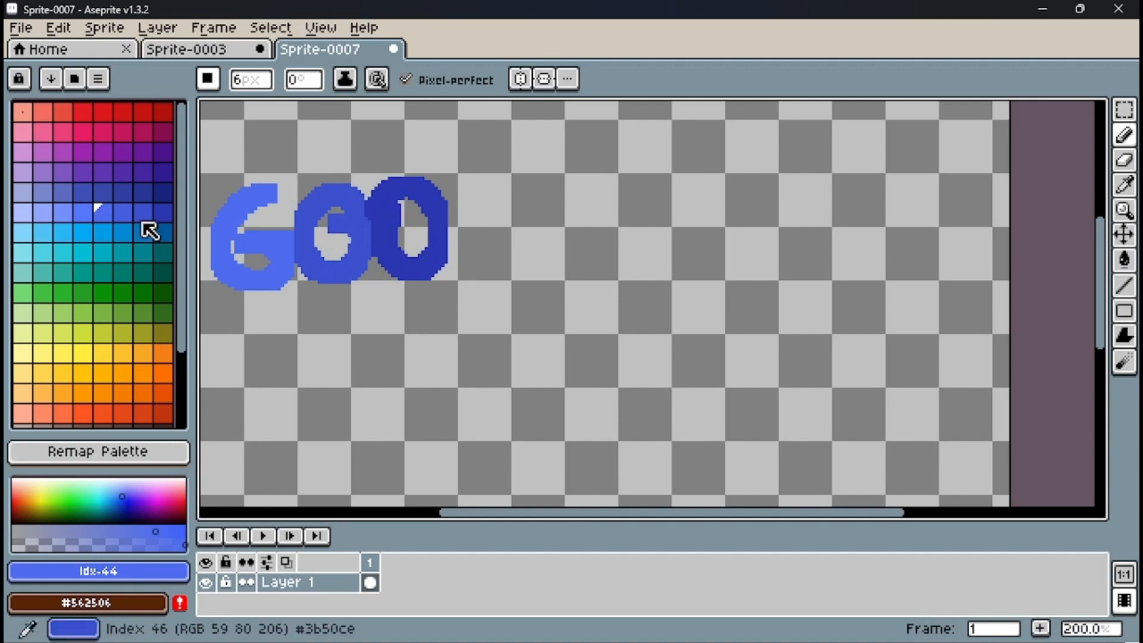
# Shrink the palette area to enlarge the color spectrum, and widen the color sidebar.
pyautogui.scroll(-3, 149, 295)
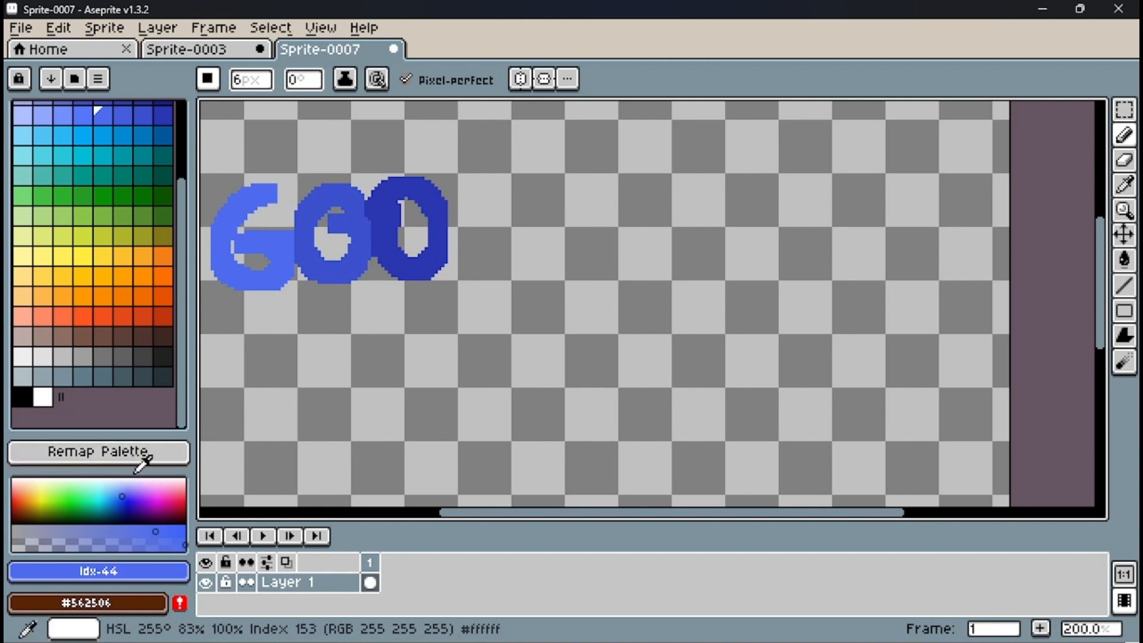
pyautogui.moveTo(133, 470); pyautogui.dragTo(137, 302)
pyautogui.scroll(-2, 141, 186)
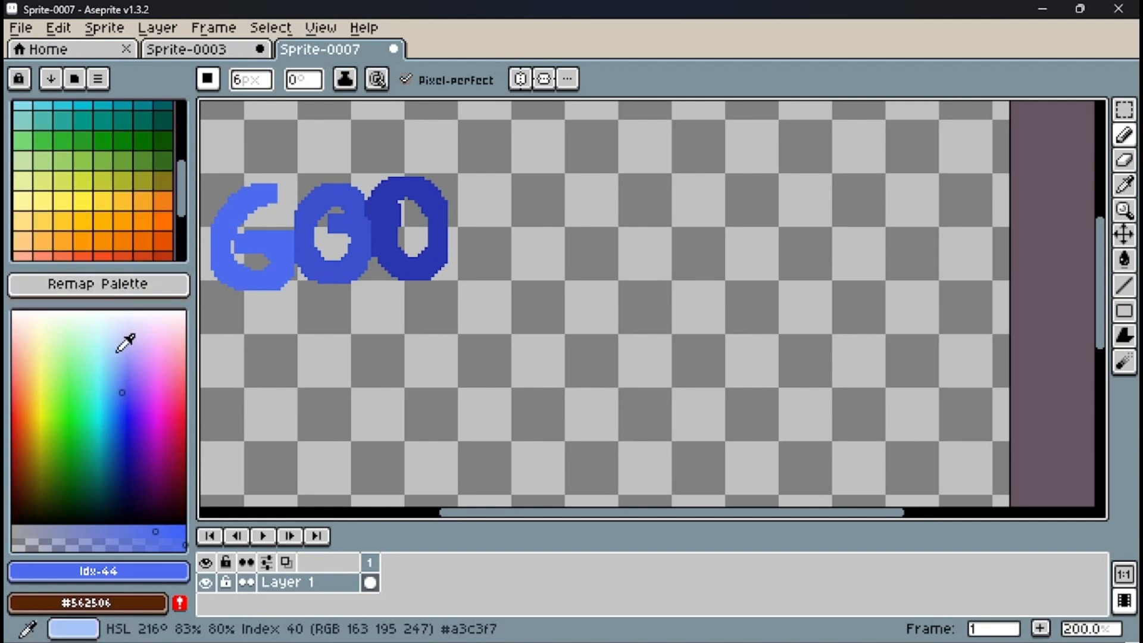
pyautogui.moveTo(186, 395); pyautogui.dragTo(242, 419)
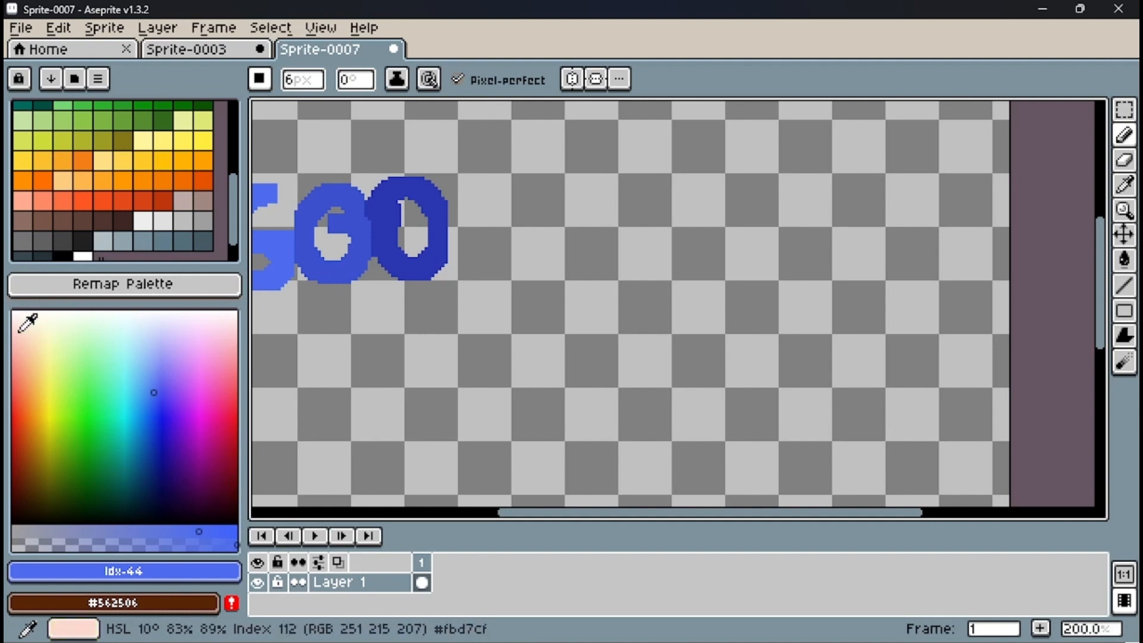
# Pick a purple with hue 282°, saturation 83 and lightness 48 from the color spectrum and add it to the palette.
pyautogui.click(17, 334)
pyautogui.moveTo(50, 353); pyautogui.dragTo(187, 422)
pyautogui.scroll(-2, 190, 241)
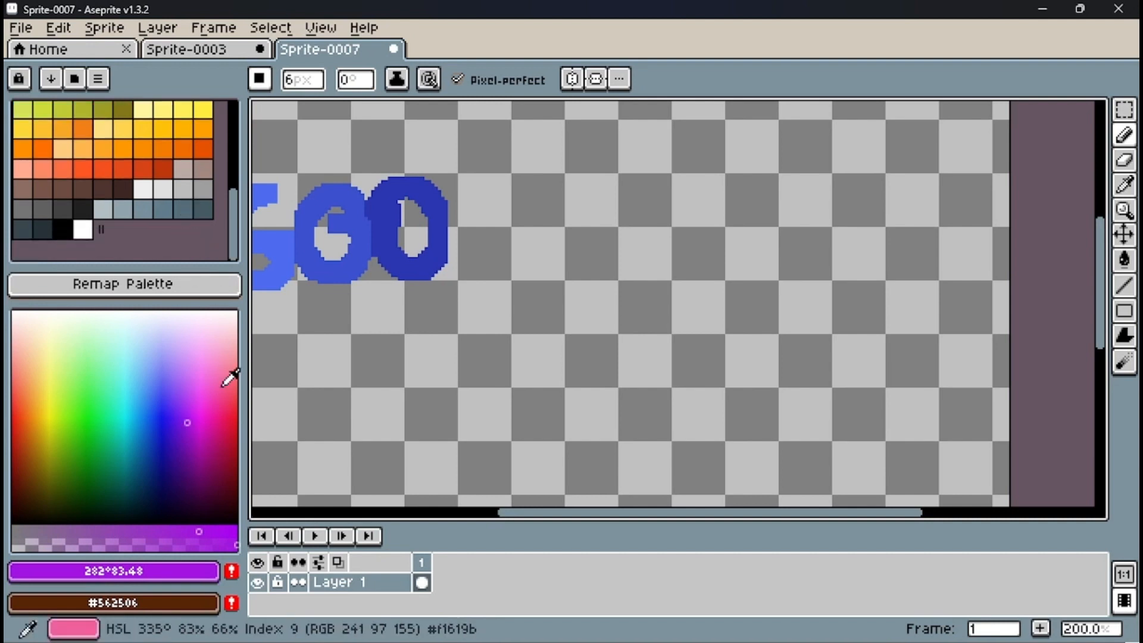
pyautogui.click(232, 584)
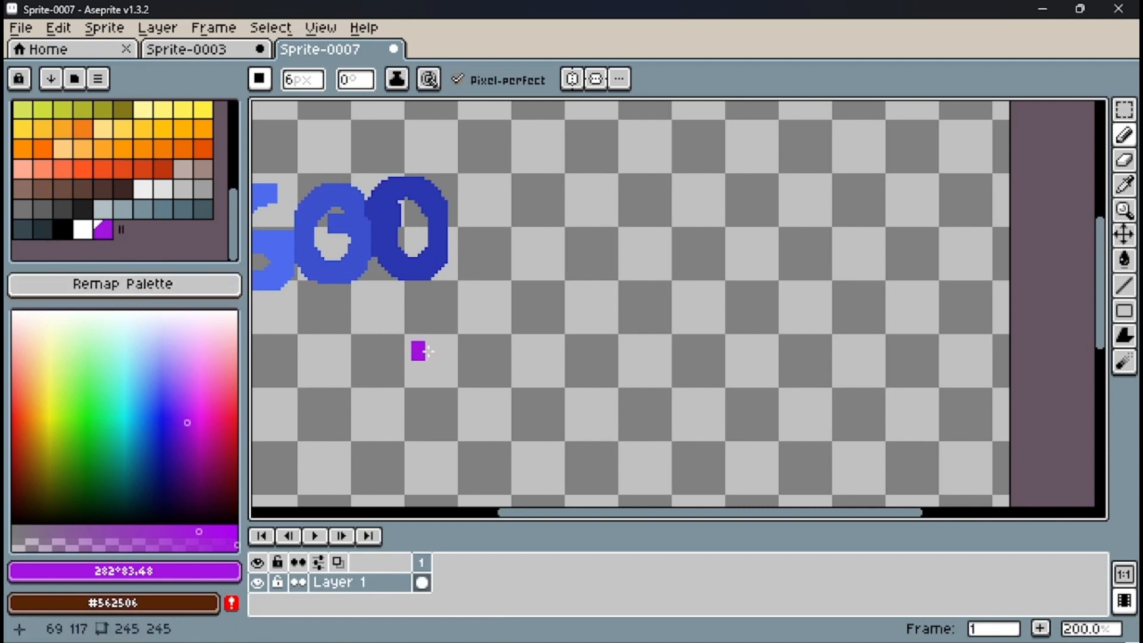
# Draw a large purple ring beside the dark blue ring, undoing any stray stroke.
pyautogui.scroll(-1, 480, 340)
pyautogui.scroll(1, 480, 315)
pyautogui.moveTo(503, 258)
pyautogui.mouseDown()
pyautogui.moveTo(532, 200)
pyautogui.moveTo(589, 233)
pyautogui.moveTo(562, 322)
pyautogui.moveTo(497, 296)
pyautogui.moveTo(504, 236)
pyautogui.moveTo(494, 233)
pyautogui.moveTo(488, 309)
pyautogui.moveTo(591, 216)
pyautogui.moveTo(545, 220)
pyautogui.moveTo(561, 297)
pyautogui.moveTo(523, 327)
pyautogui.mouseUp()
pyautogui.hotkey('ctrl', 'z')
pyautogui.scroll(-1, 486, 308)
pyautogui.scroll(1, 486, 308)
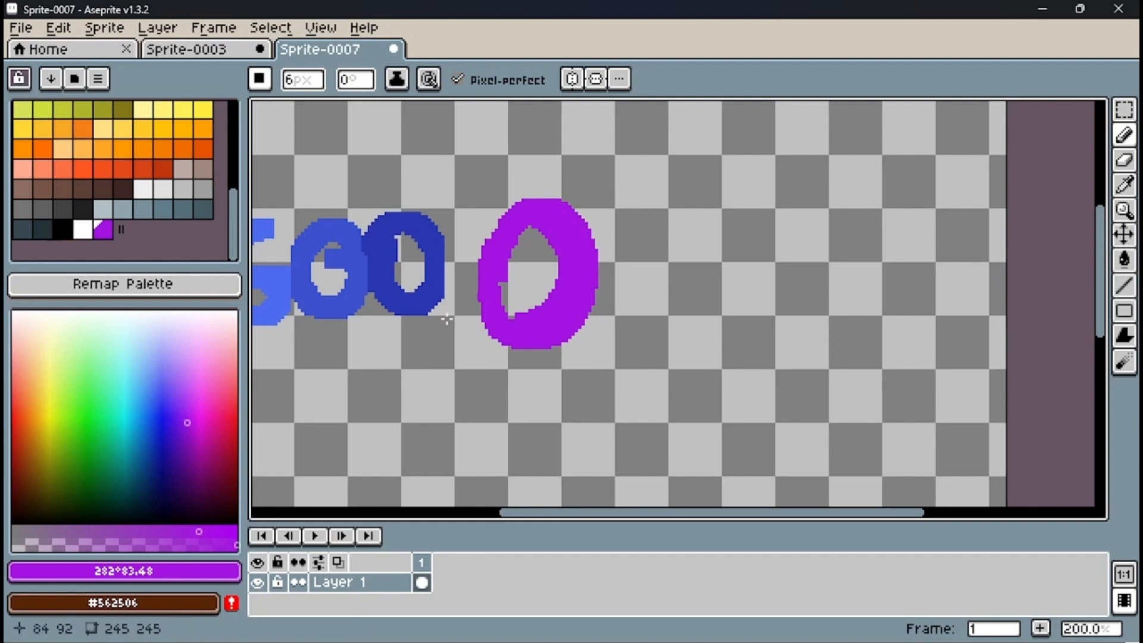
# With palette editing enabled, select the added purple swatch, index 154, and recolor it to dark navy blue.
pyautogui.click(207, 453)
pyautogui.hotkey('ctrl', 'z')
pyautogui.scroll(-2, 181, 203)
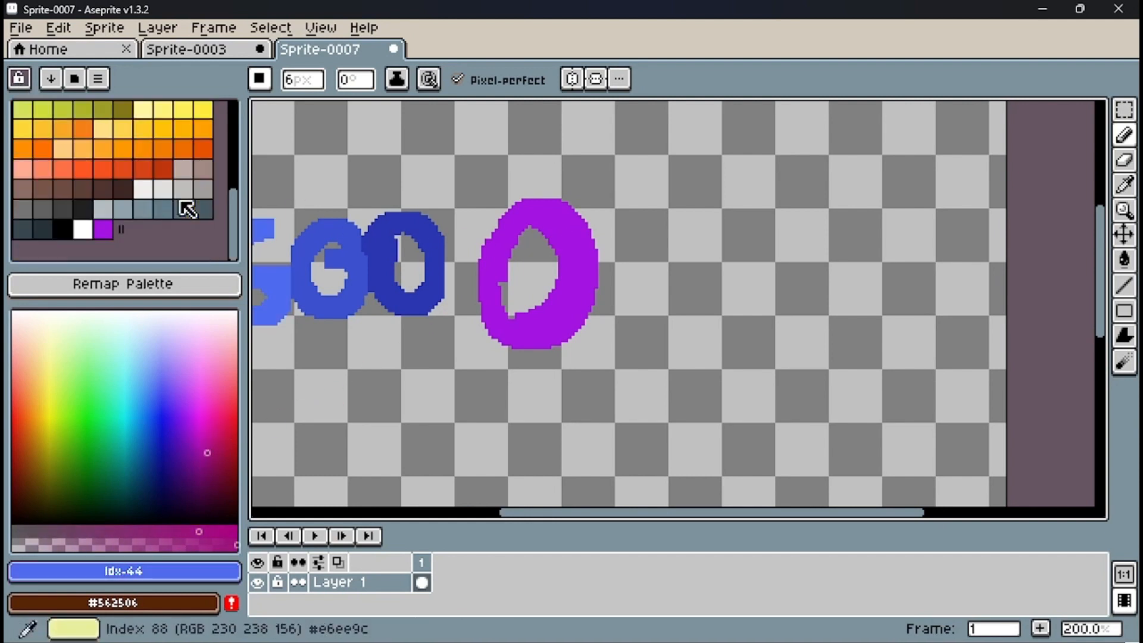
pyautogui.click(103, 230)
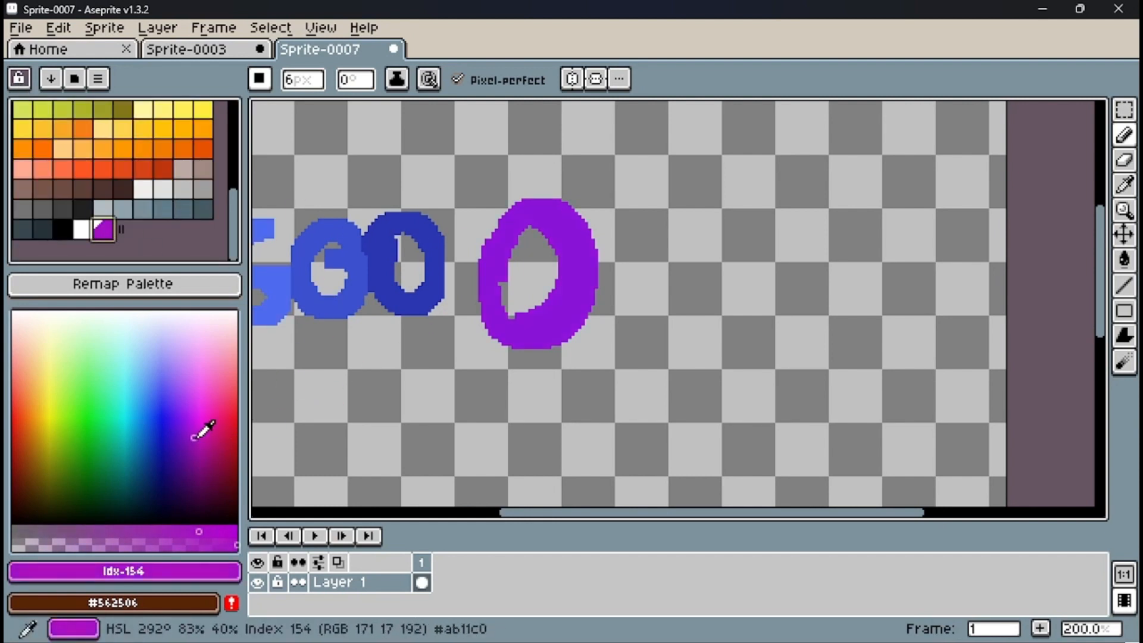
pyautogui.moveTo(194, 439); pyautogui.dragTo(162, 469)
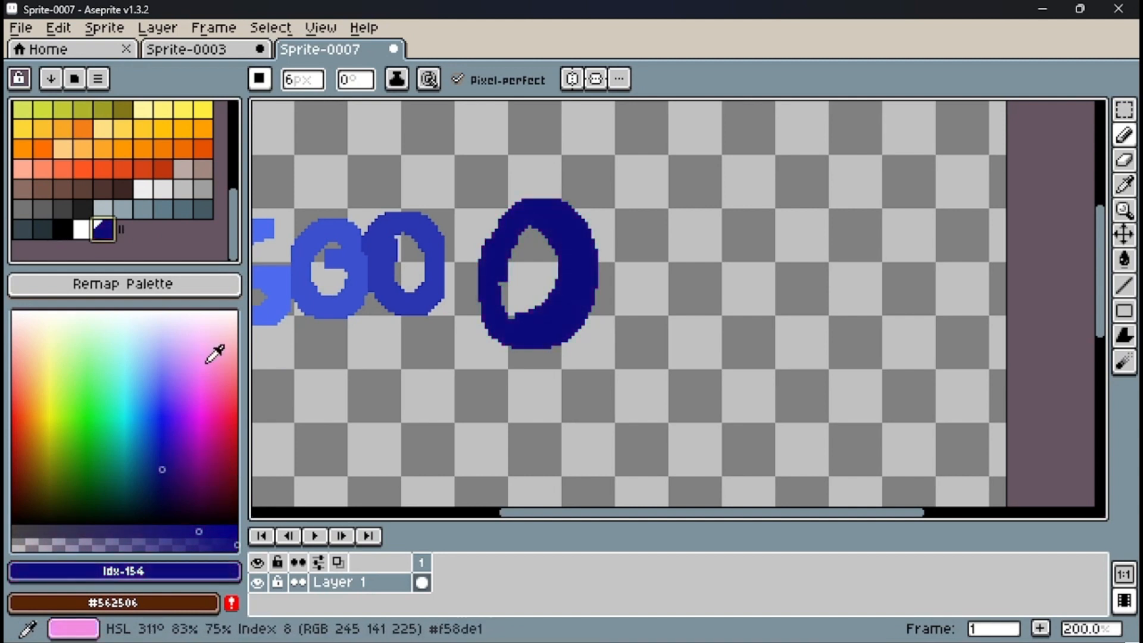
# Recolor swatch 154 to the medium-dark blue #0d318c and on to a brighter blue.
pyautogui.scroll(-2, 311, 390)
pyautogui.scroll(1, 312, 390)
pyautogui.click(151, 460)
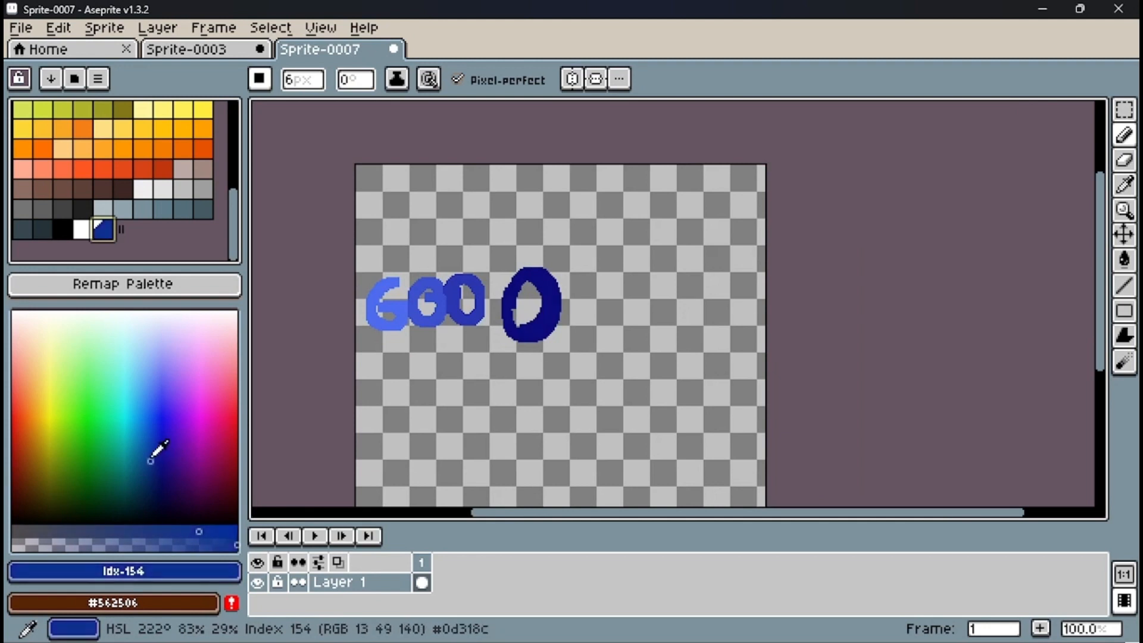
pyautogui.moveTo(151, 461); pyautogui.dragTo(149, 427)
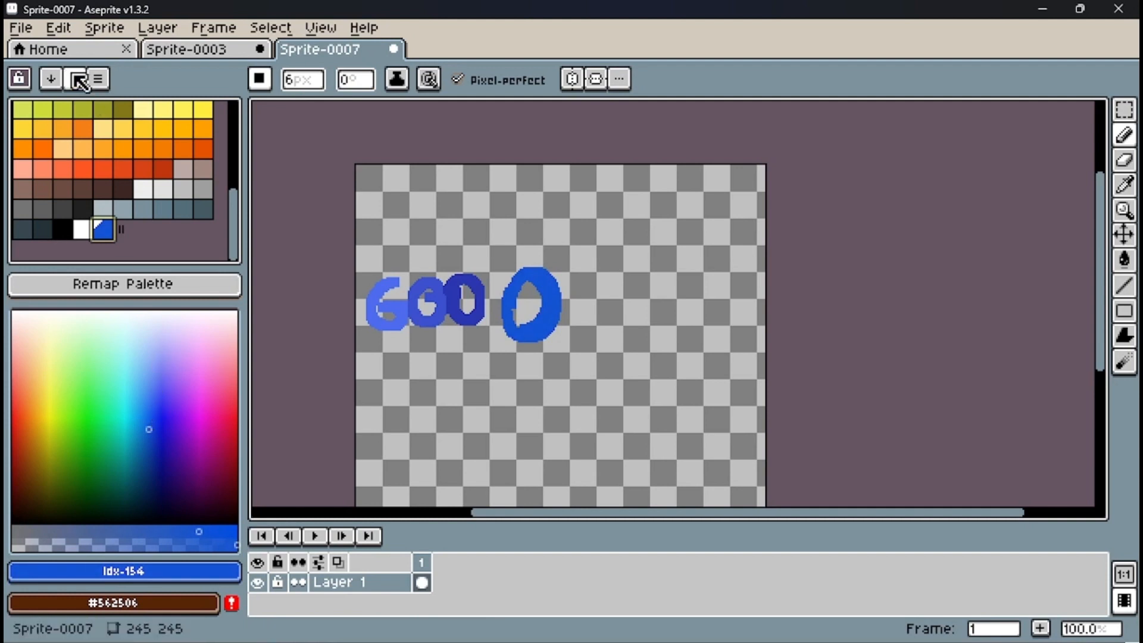
# Lock the palette against editing, pick a blue at hue 239°, and desaturate it to a gray-blue with hue 228° and saturation 13.
pyautogui.click(19, 78)
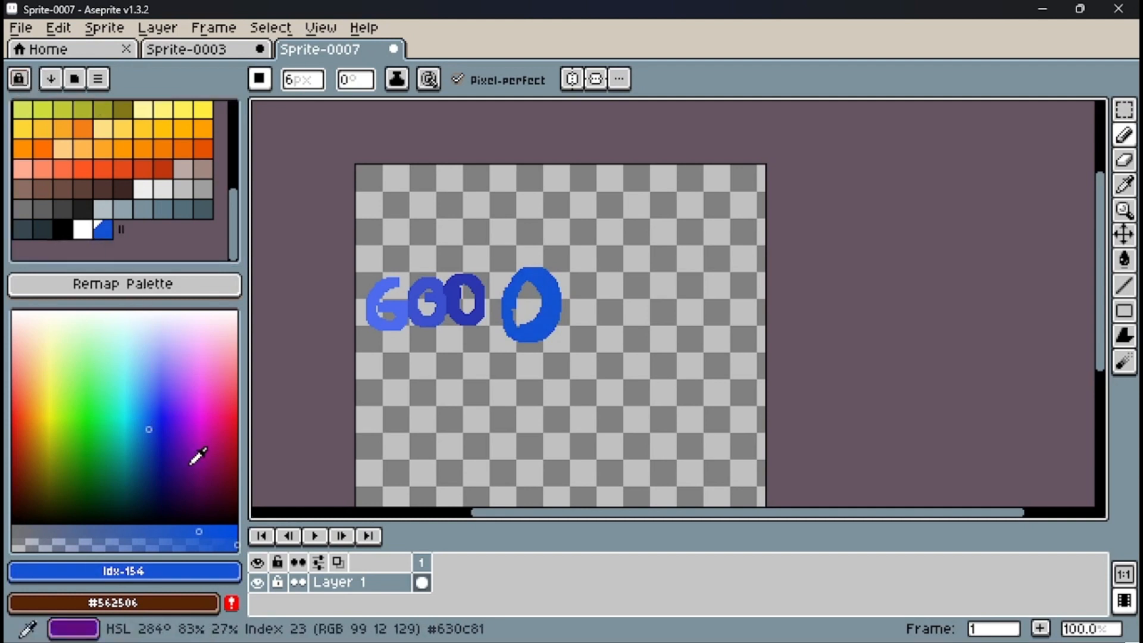
pyautogui.scroll(-1, 167, 444)
pyautogui.scroll(1, 166, 446)
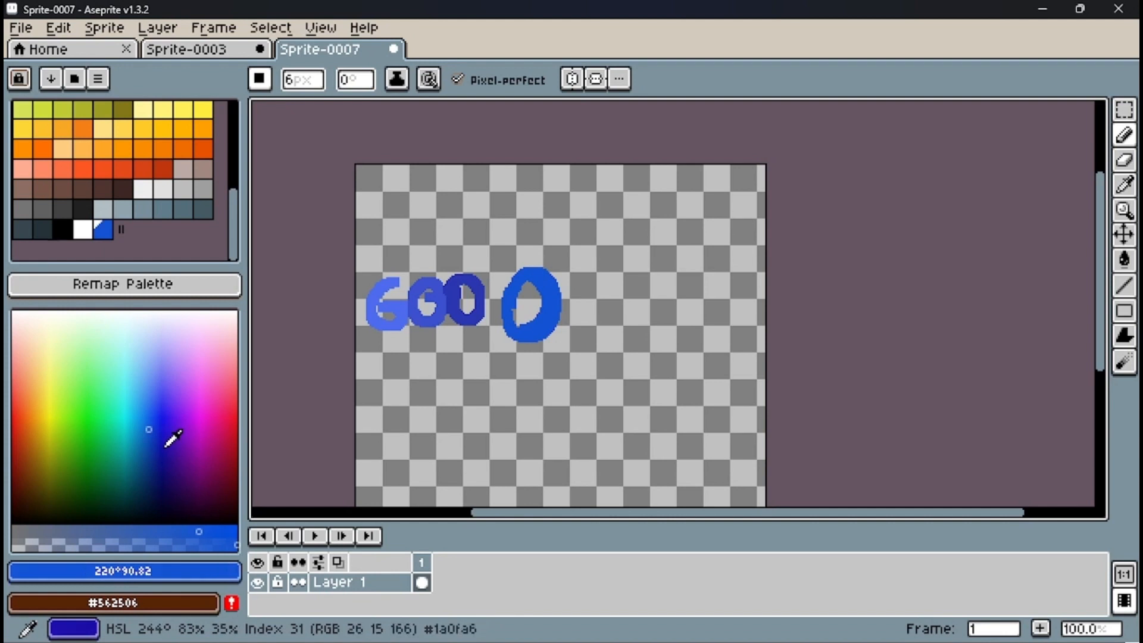
pyautogui.moveTo(153, 429)
pyautogui.mouseDown()
pyautogui.moveTo(176, 447)
pyautogui.moveTo(161, 433)
pyautogui.mouseUp()
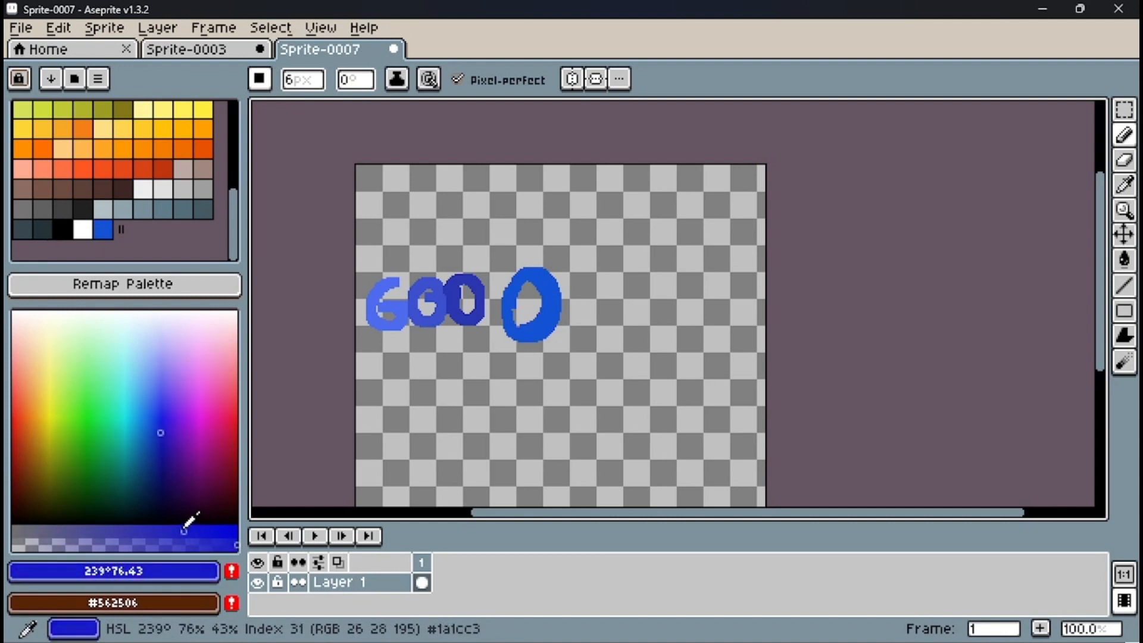
pyautogui.moveTo(184, 530); pyautogui.dragTo(53, 531)
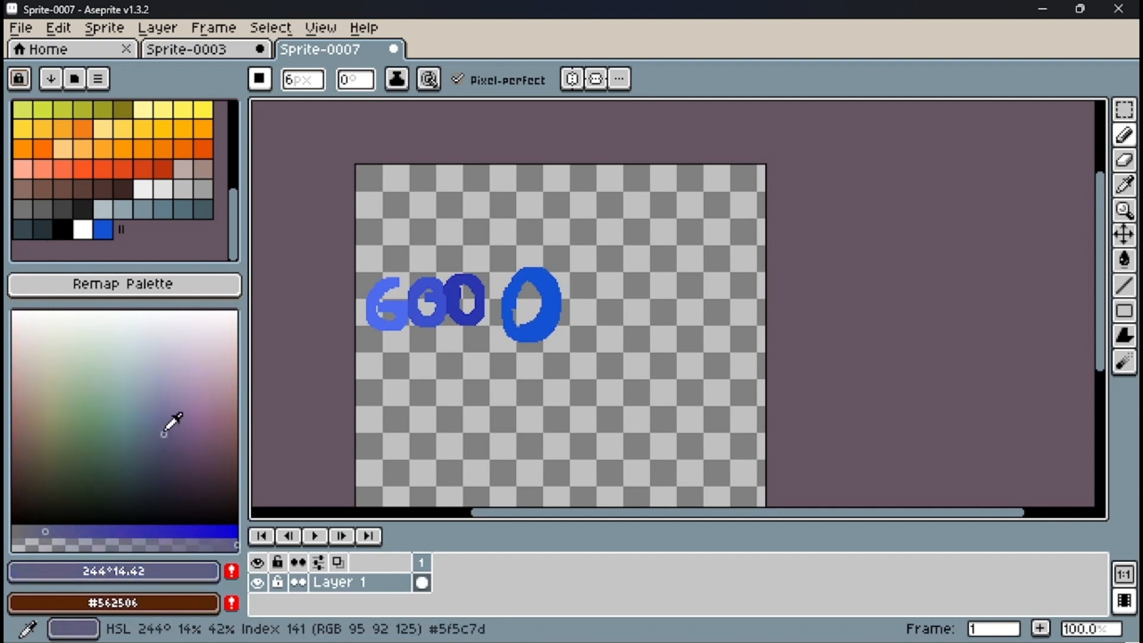
pyautogui.moveTo(164, 434)
pyautogui.mouseDown()
pyautogui.moveTo(127, 388)
pyautogui.moveTo(135, 445)
pyautogui.moveTo(137, 427)
pyautogui.moveTo(153, 438)
pyautogui.mouseUp()
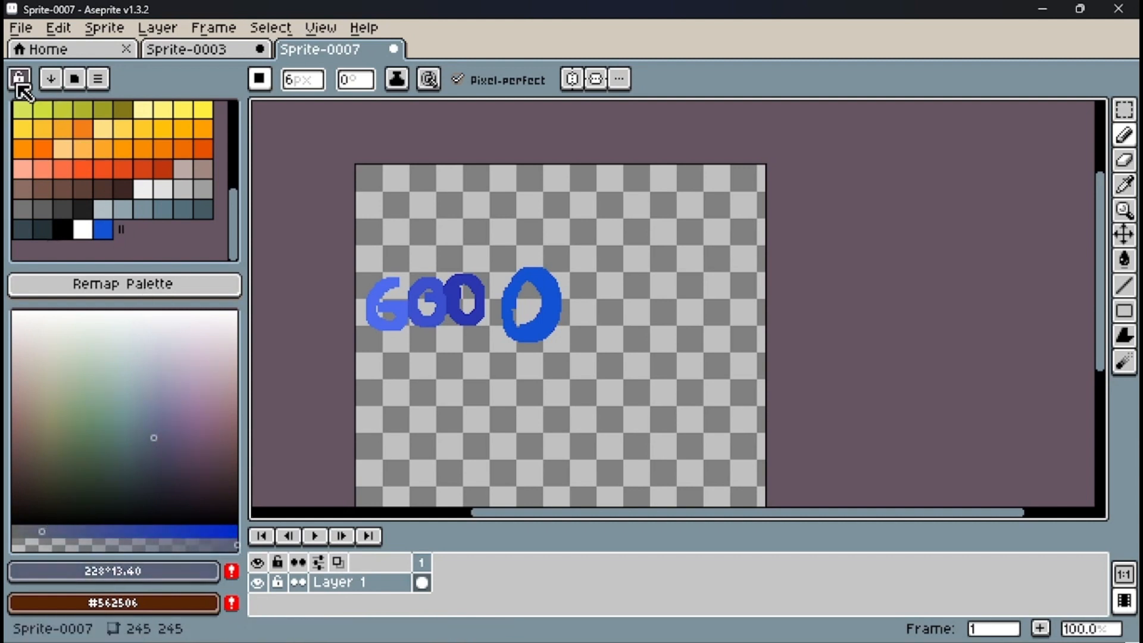
# Unlock palette editing, select swatch 154, reduce its saturation to 50%, and shift its hue to pink #d787c7.
pyautogui.click(103, 229)
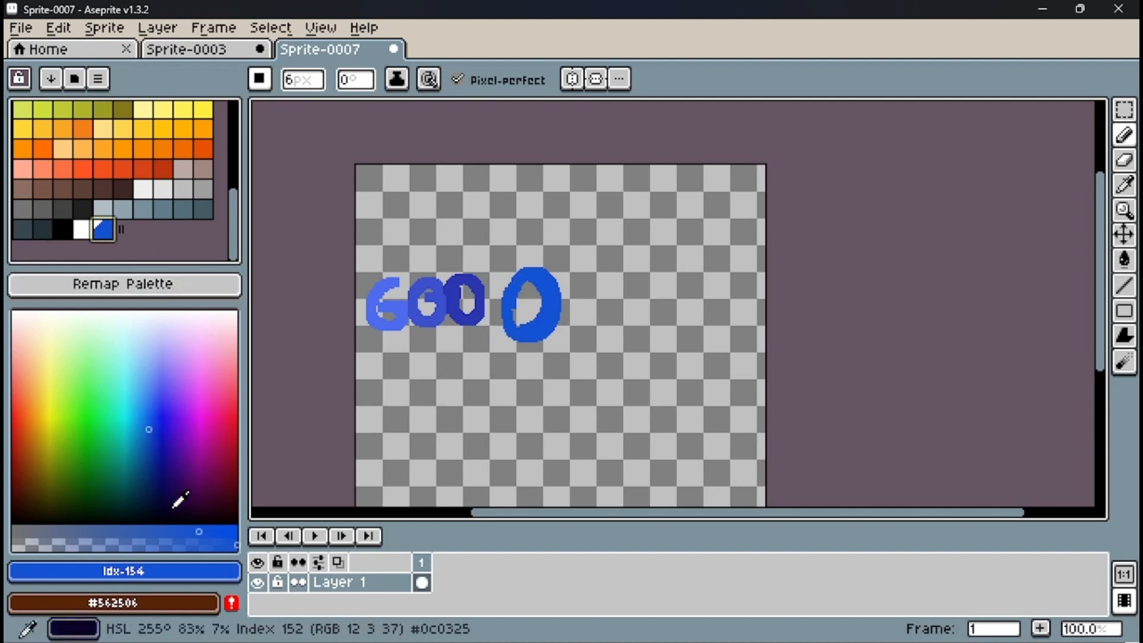
pyautogui.moveTo(154, 528); pyautogui.dragTo(122, 529)
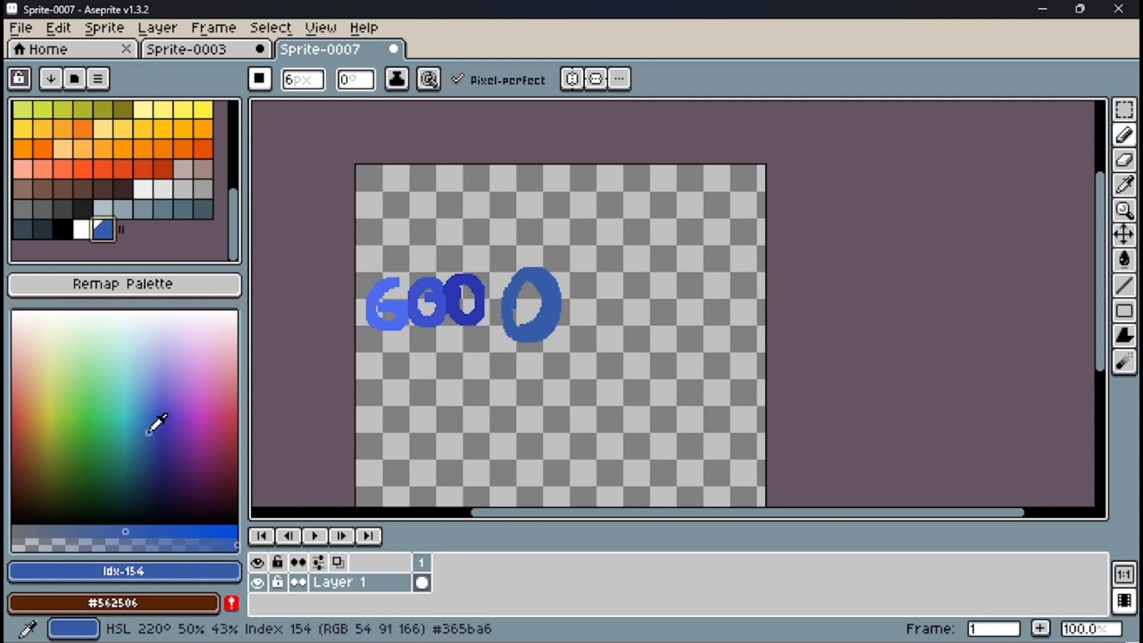
pyautogui.moveTo(148, 433); pyautogui.dragTo(205, 379)
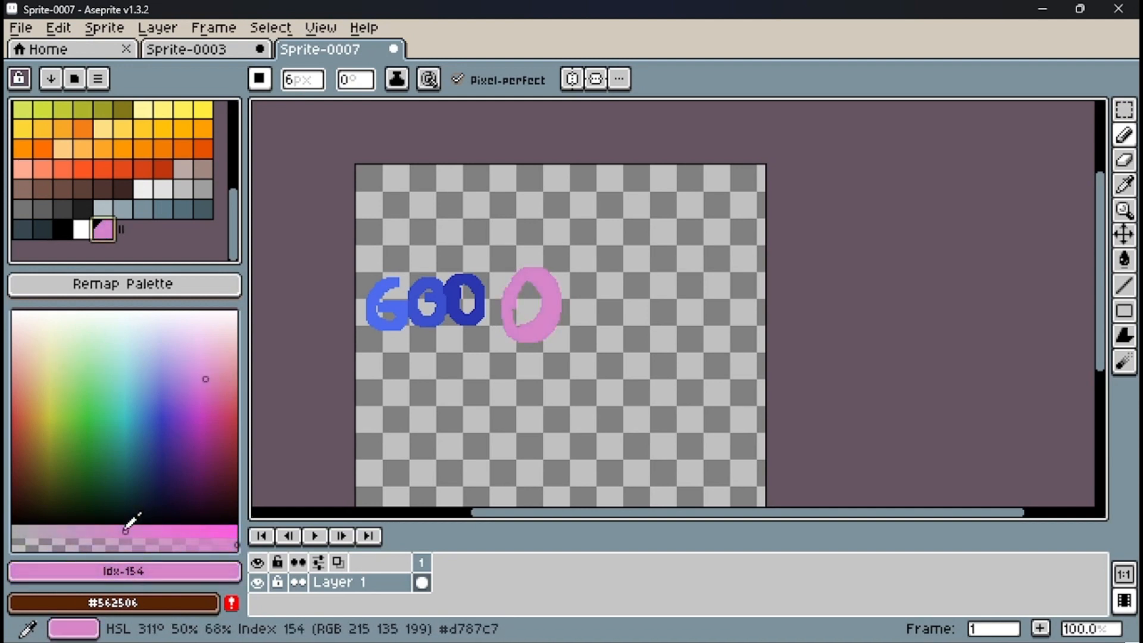
# Raise the pink swatch's saturation to 70%, then try a lower alpha on it and restore full opacity.
pyautogui.moveTo(126, 528)
pyautogui.mouseDown()
pyautogui.moveTo(102, 516)
pyautogui.moveTo(217, 526)
pyautogui.moveTo(172, 522)
pyautogui.mouseUp()
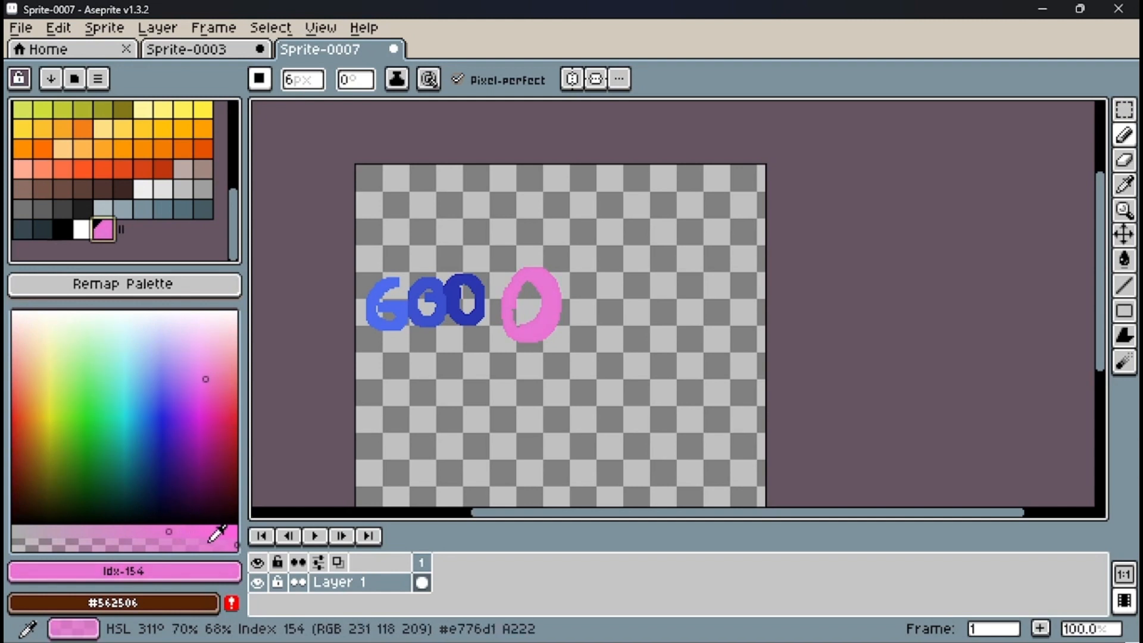
pyautogui.moveTo(227, 545)
pyautogui.mouseDown()
pyautogui.moveTo(106, 535)
pyautogui.moveTo(208, 544)
pyautogui.mouseUp()
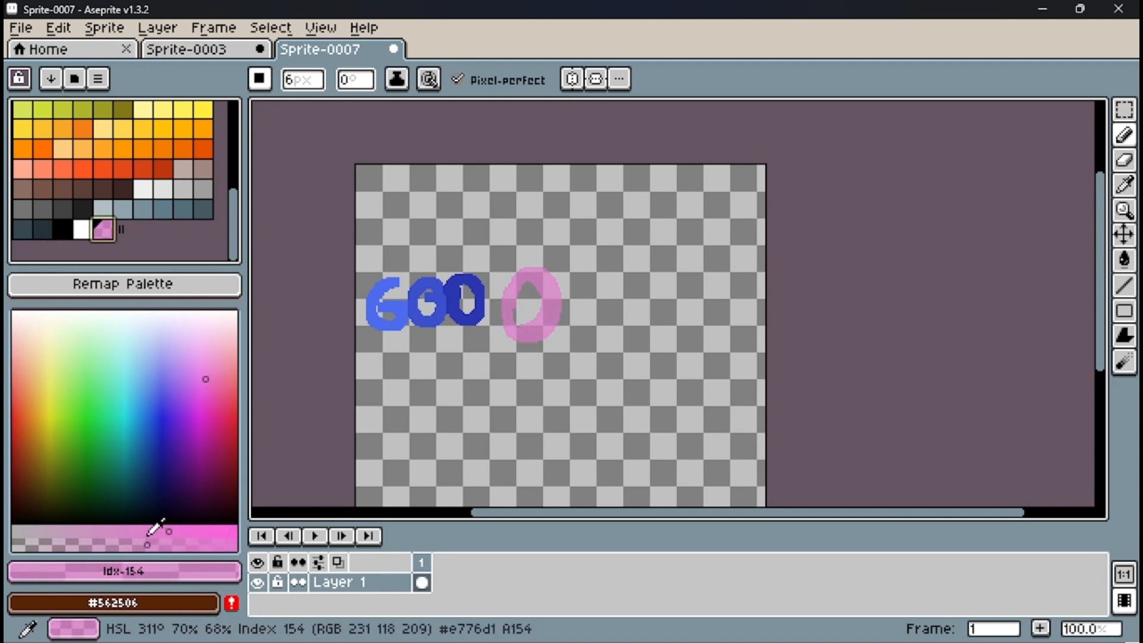
pyautogui.moveTo(190, 534); pyautogui.dragTo(260, 535)
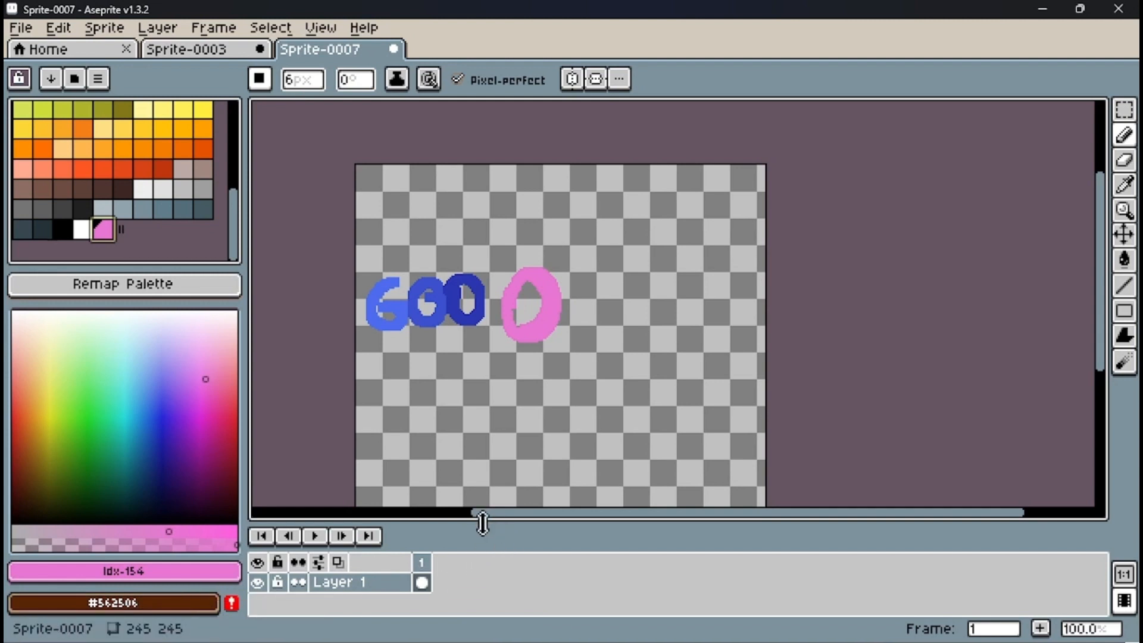
# Enlarge the timeline area and clear the canvas of all drawings, removing the added swatch as well.
pyautogui.moveTo(482, 525); pyautogui.dragTo(484, 477)
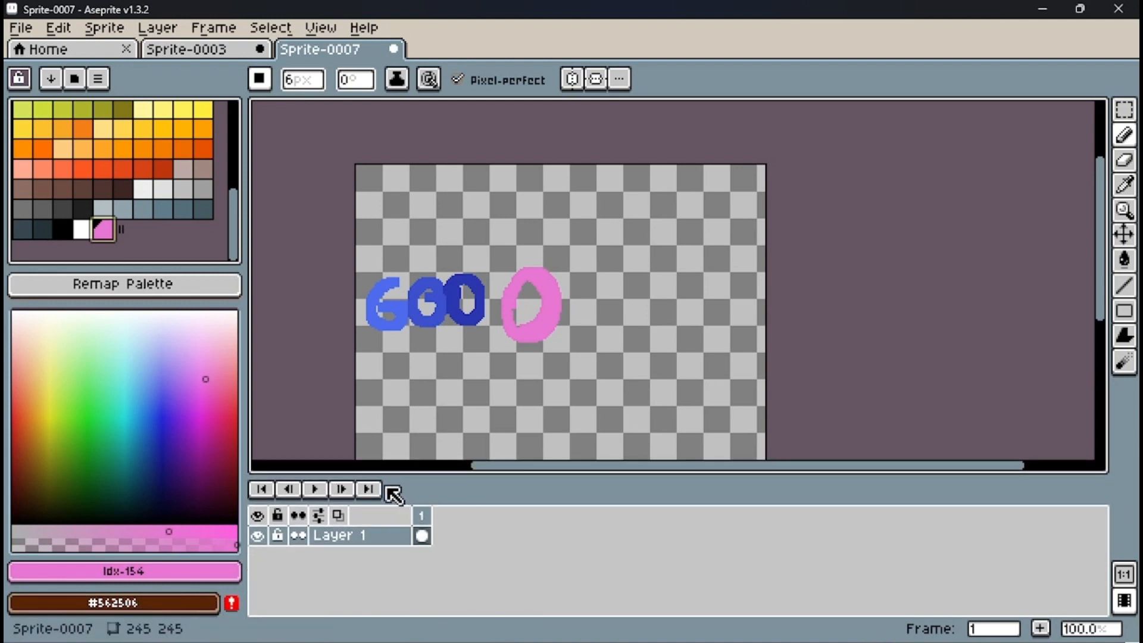
pyautogui.scroll(-1, 433, 349)
pyautogui.scroll(1, 467, 376)
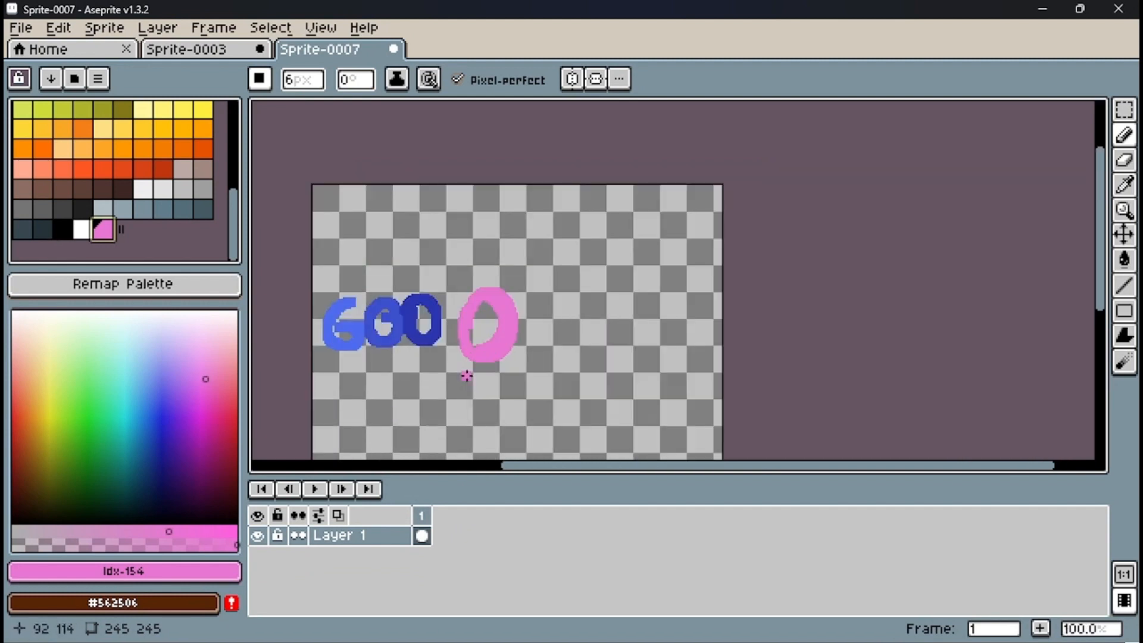
pyautogui.hotkey('ctrl', 'z')
pyautogui.press('Delete')
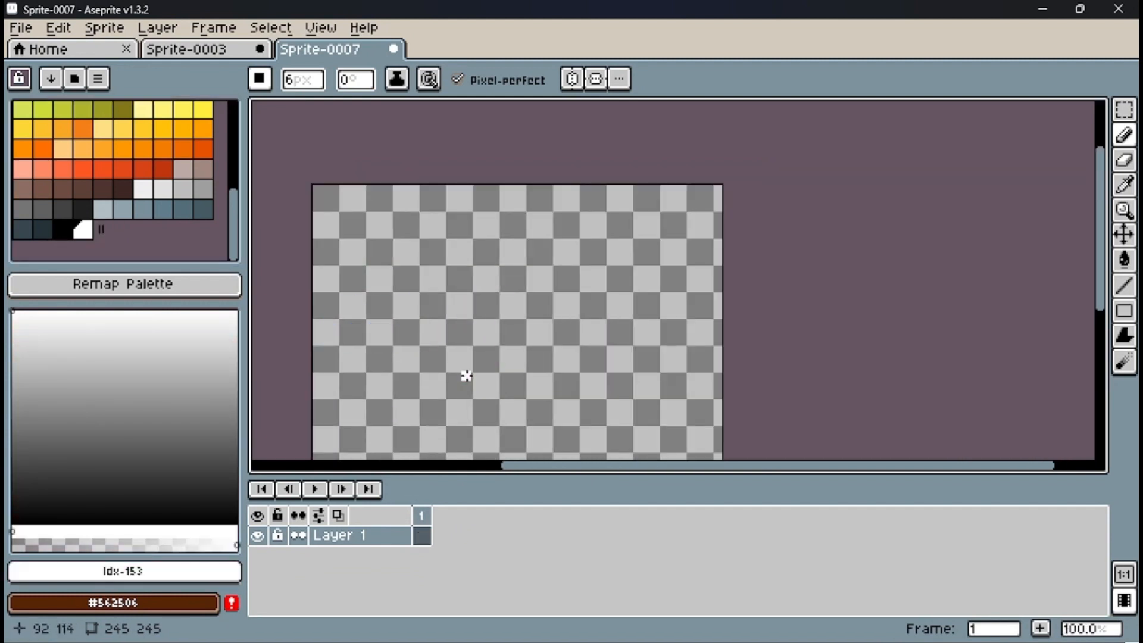
# Choose the blue index 36 swatch as the drawing color.
pyautogui.scroll(-1, 465, 358)
pyautogui.scroll(1, 469, 387)
pyautogui.scroll(1, 470, 388)
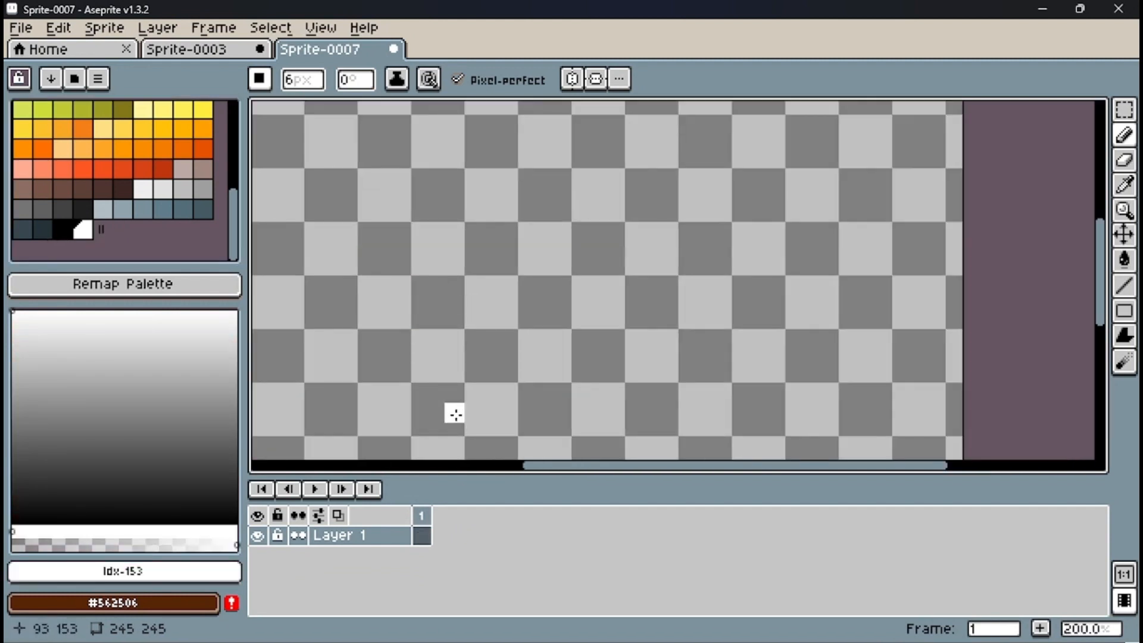
pyautogui.scroll(-1, 454, 414)
pyautogui.scroll(5, 127, 189)
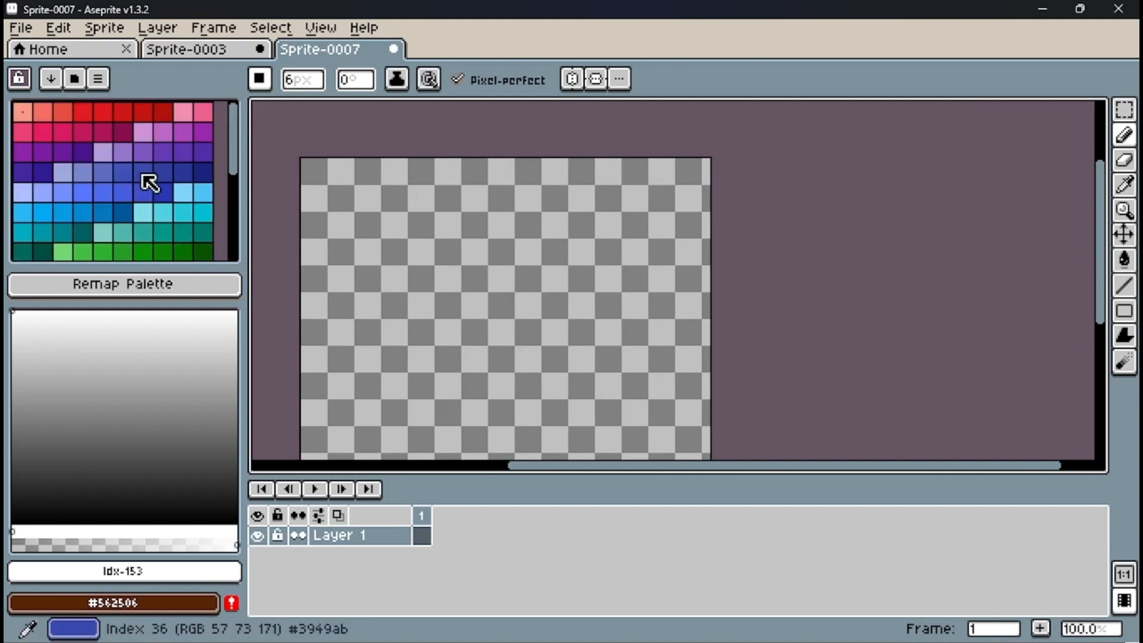
pyautogui.click(141, 174)
# Add a new layer, Layer 2, above Layer 1.
pyautogui.scroll(-1, 439, 332)
pyautogui.scroll(2, 439, 332)
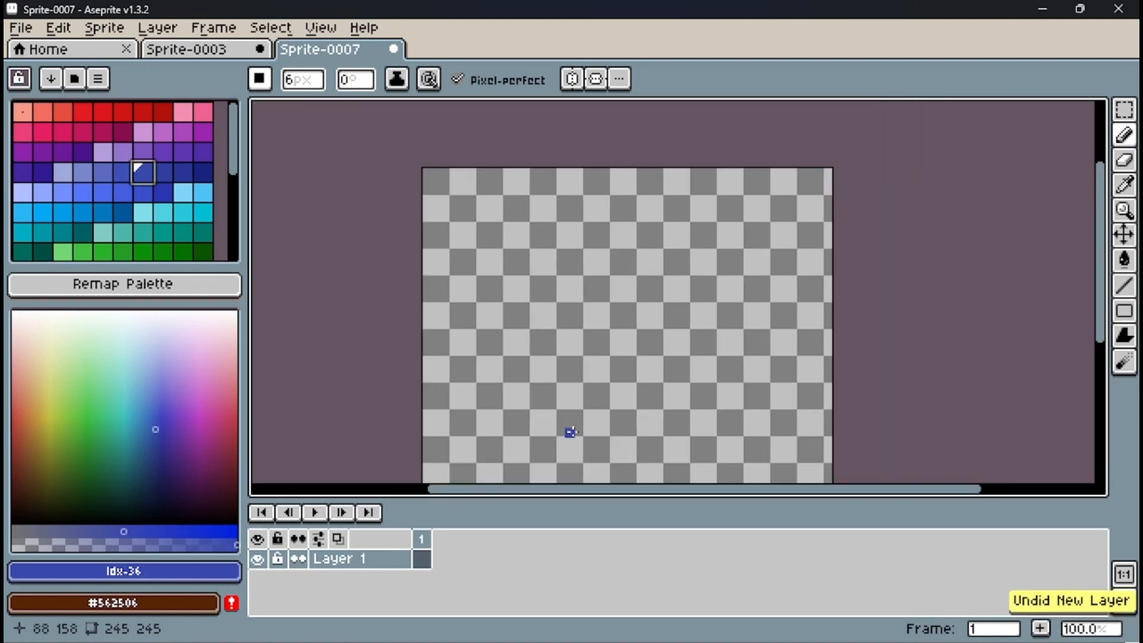
pyautogui.scroll(-1, 560, 387)
pyautogui.scroll(1, 568, 389)
pyautogui.scroll(1, 568, 389)
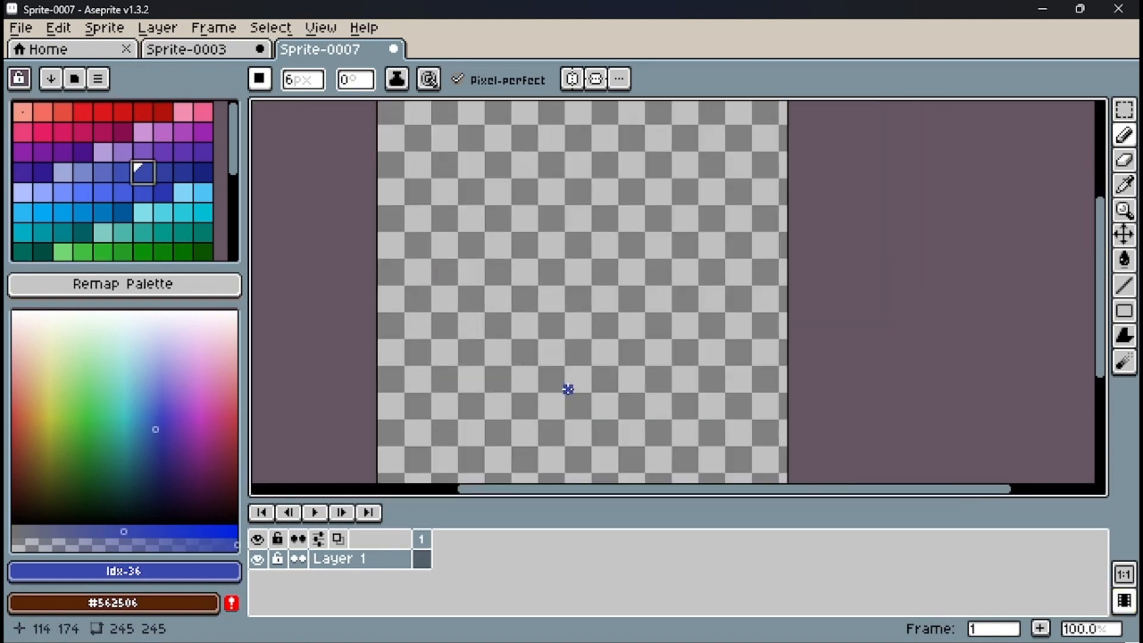
pyautogui.hotkey('shift', 'n')
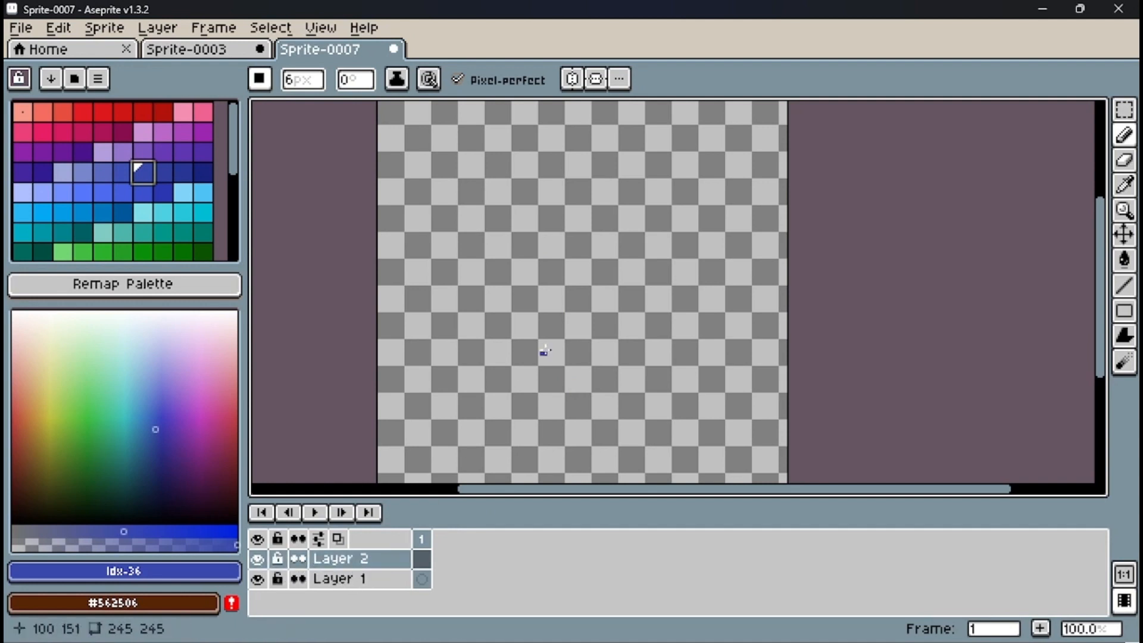
# Try several timeline heights, shrinking and enlarging the area until both layer rows fit beneath the canvas.
pyautogui.scroll(1, 544, 351)
pyautogui.moveTo(551, 515); pyautogui.dragTo(562, 563)
pyautogui.scroll(-1, 628, 386)
pyautogui.scroll(1, 627, 387)
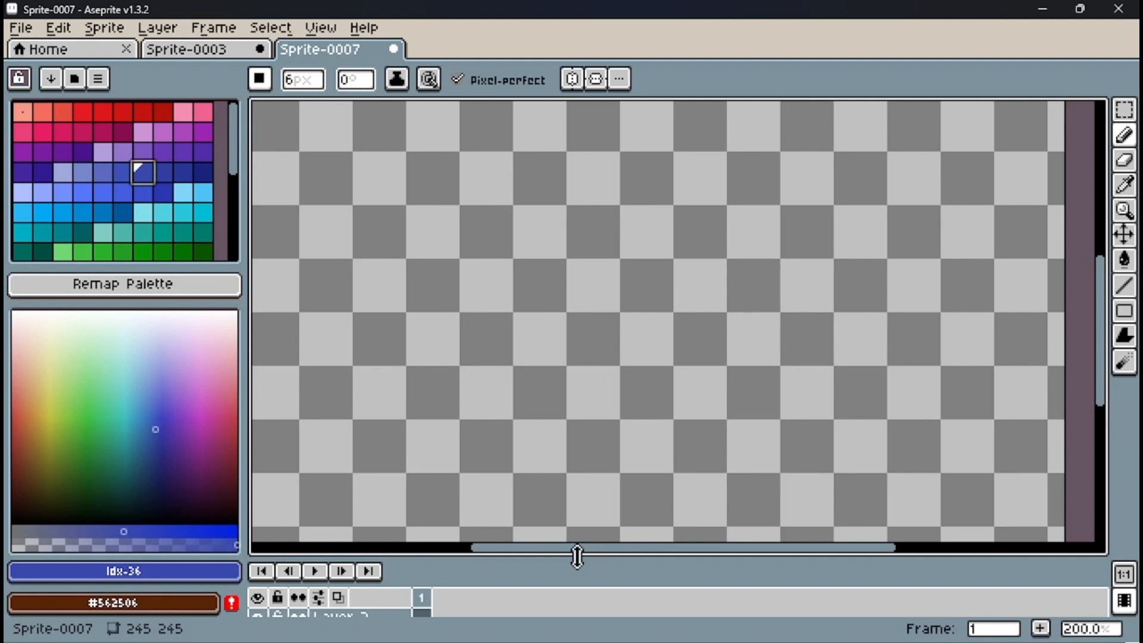
pyautogui.moveTo(578, 558); pyautogui.dragTo(588, 517)
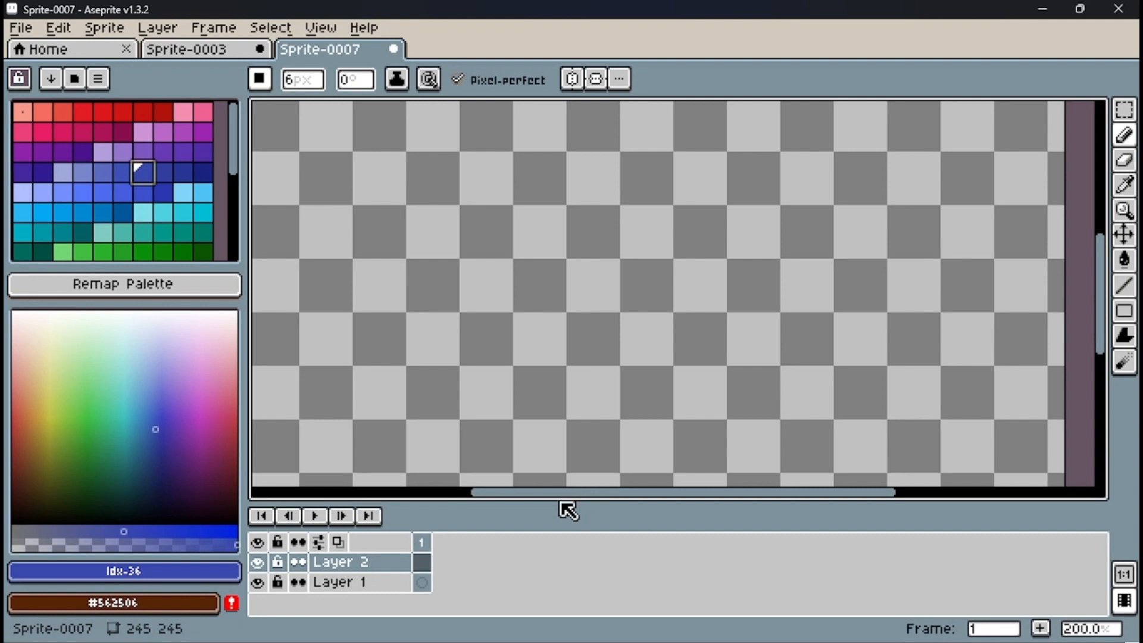
pyautogui.moveTo(557, 501); pyautogui.dragTo(558, 512)
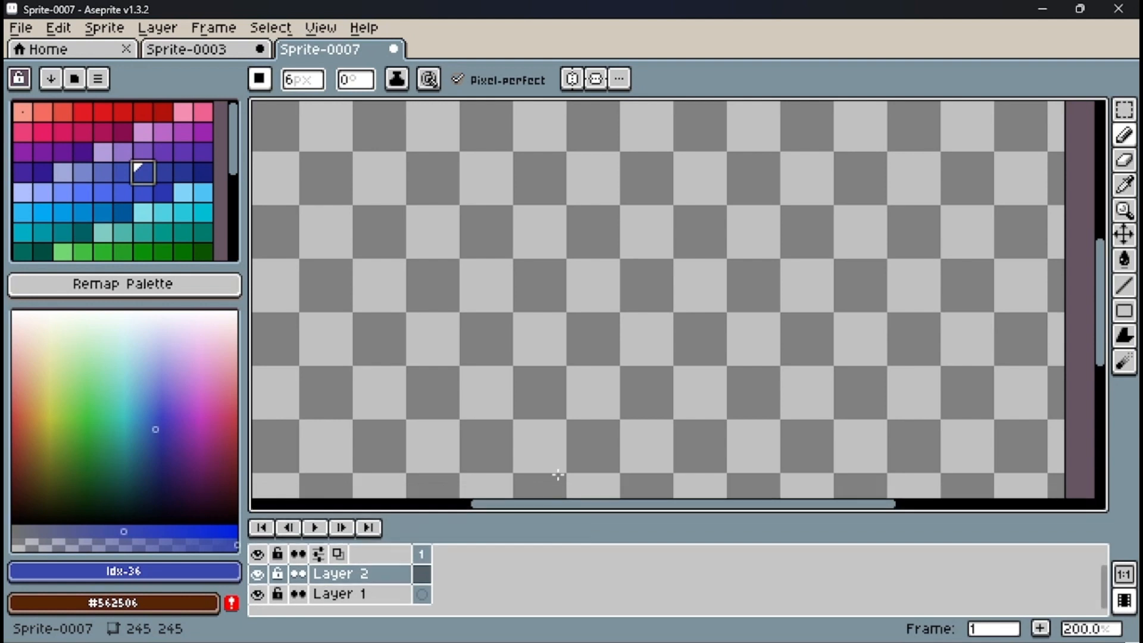
# Activate Layer 1 and draw a filled round blue shape near the middle of the canvas.
pyautogui.scroll(-1, 611, 334)
pyautogui.scroll(1, 608, 275)
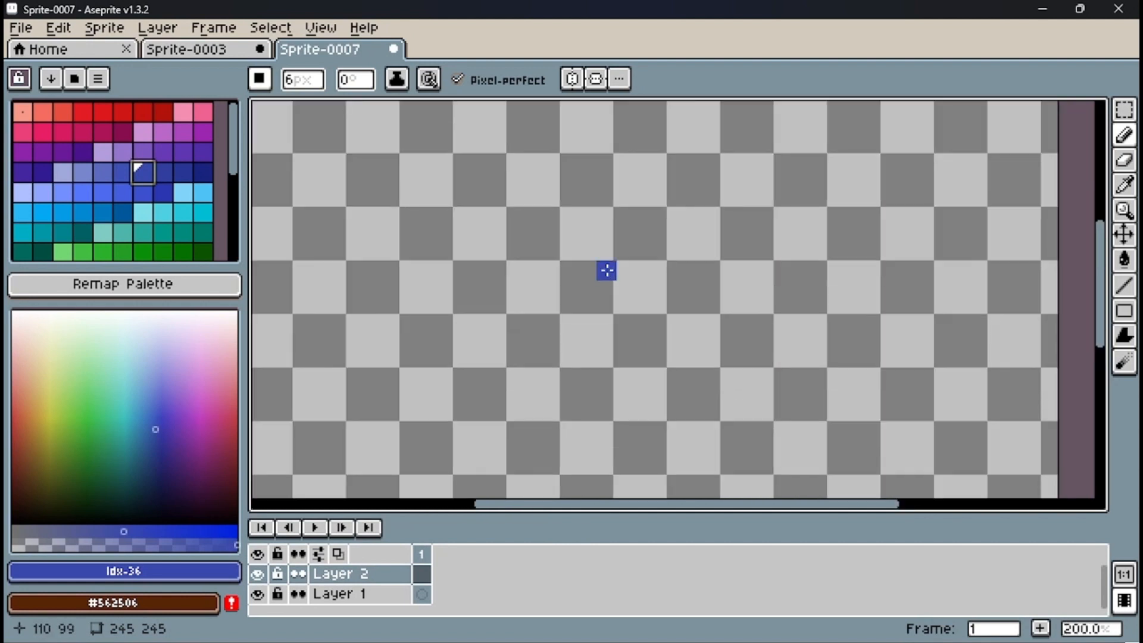
pyautogui.scroll(-1, 600, 324)
pyautogui.scroll(1, 599, 278)
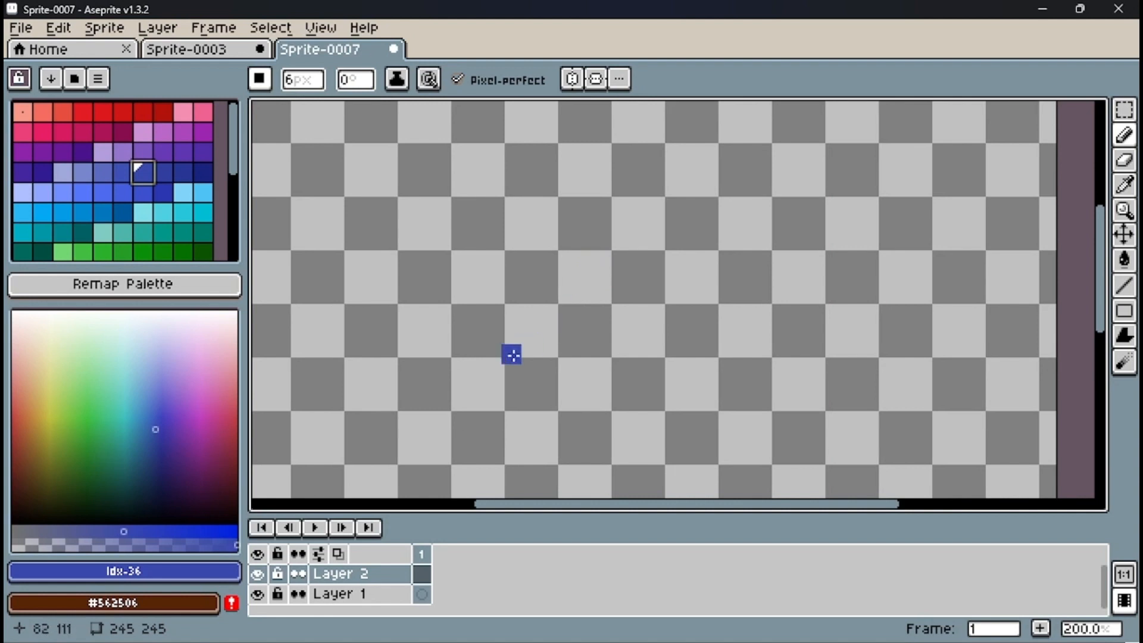
pyautogui.click(358, 594)
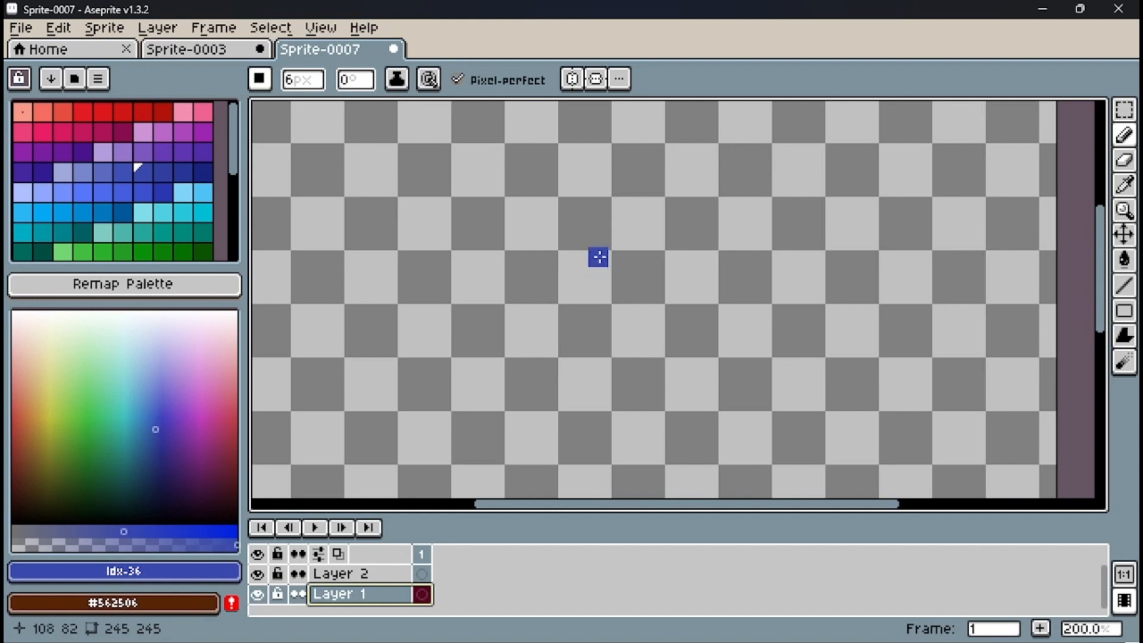
pyautogui.moveTo(599, 258)
pyautogui.mouseDown()
pyautogui.moveTo(539, 298)
pyautogui.moveTo(601, 311)
pyautogui.moveTo(547, 280)
pyautogui.moveTo(571, 297)
pyautogui.moveTo(559, 310)
pyautogui.moveTo(601, 270)
pyautogui.moveTo(617, 298)
pyautogui.moveTo(576, 356)
pyautogui.moveTo(594, 295)
pyautogui.moveTo(577, 320)
pyautogui.moveTo(524, 286)
pyautogui.moveTo(607, 295)
pyautogui.mouseUp()
pyautogui.moveTo(520, 315); pyautogui.dragTo(583, 335)
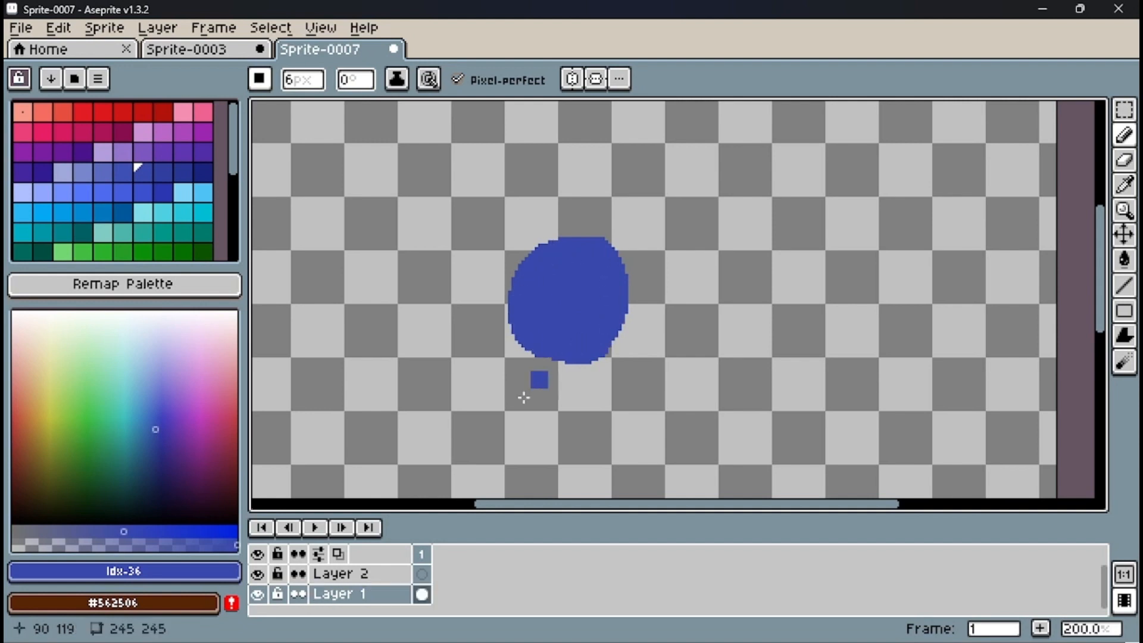
# Activate Layer 2 and draw a filled round shape in dark green index 79, overlapping the blue shape.
pyautogui.click(417, 574)
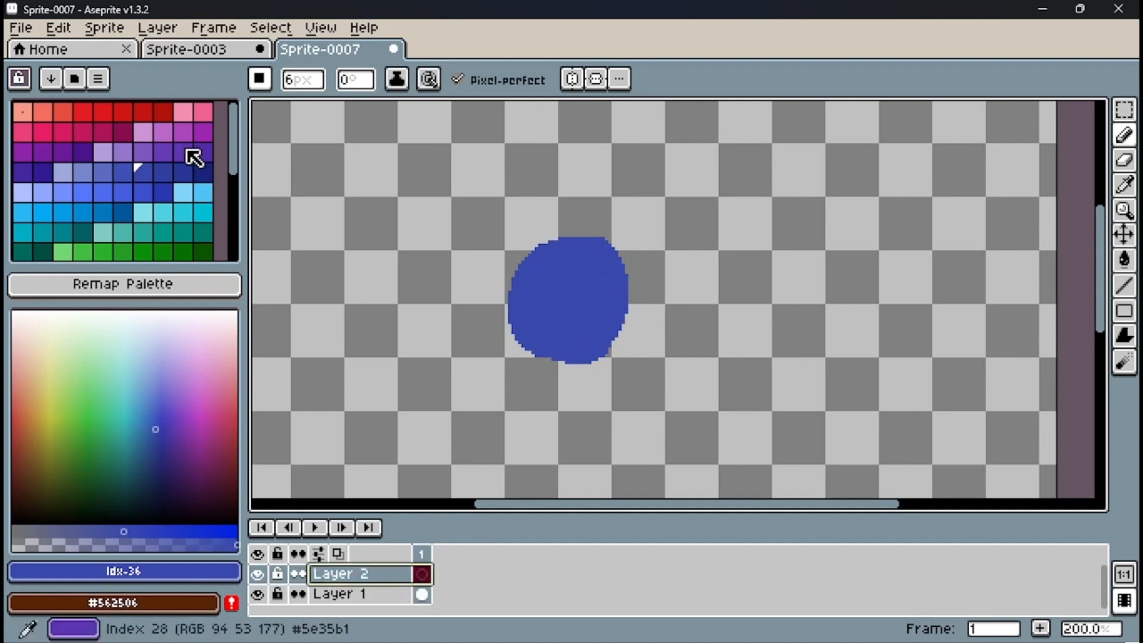
pyautogui.scroll(-3, 178, 192)
pyautogui.click(181, 194)
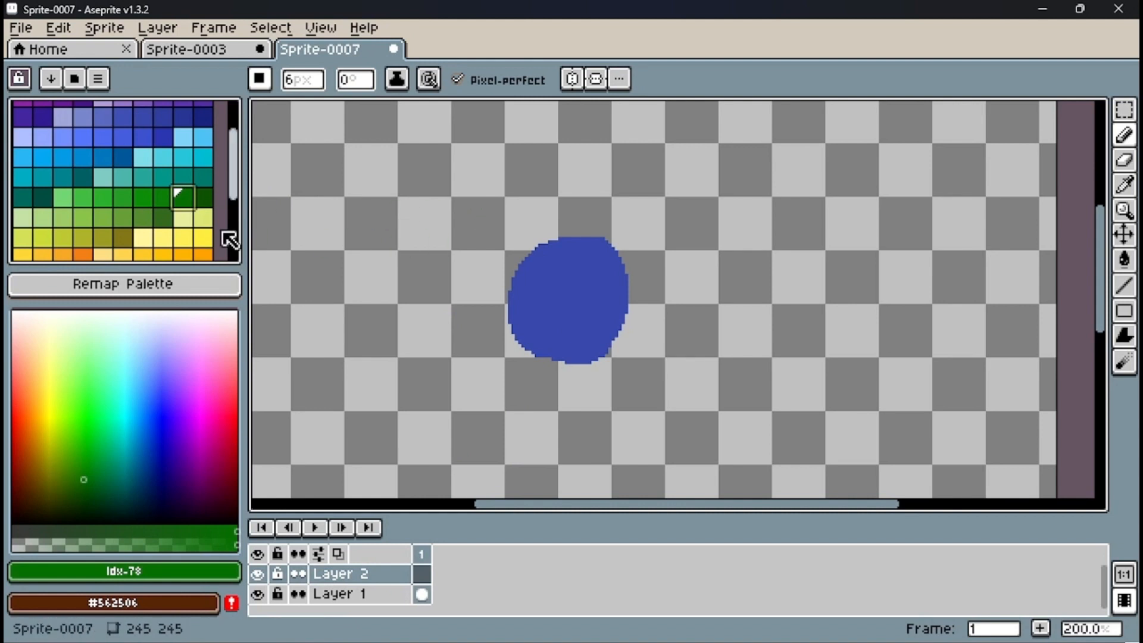
pyautogui.click(199, 193)
pyautogui.moveTo(606, 241)
pyautogui.mouseDown()
pyautogui.moveTo(688, 353)
pyautogui.moveTo(618, 343)
pyautogui.moveTo(651, 263)
pyautogui.moveTo(648, 349)
pyautogui.moveTo(643, 254)
pyautogui.moveTo(631, 335)
pyautogui.moveTo(637, 251)
pyautogui.moveTo(664, 323)
pyautogui.moveTo(588, 309)
pyautogui.moveTo(655, 278)
pyautogui.mouseUp()
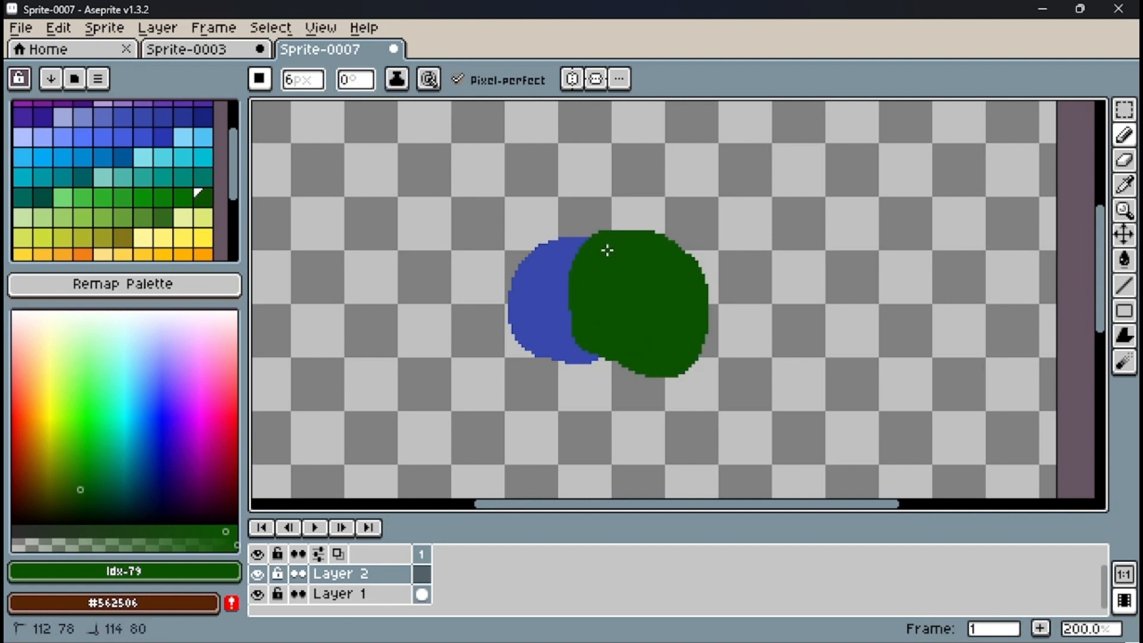
pyautogui.moveTo(608, 250)
pyautogui.mouseDown()
pyautogui.moveTo(571, 345)
pyautogui.moveTo(655, 338)
pyautogui.mouseUp()
pyautogui.scroll(-1, 620, 334)
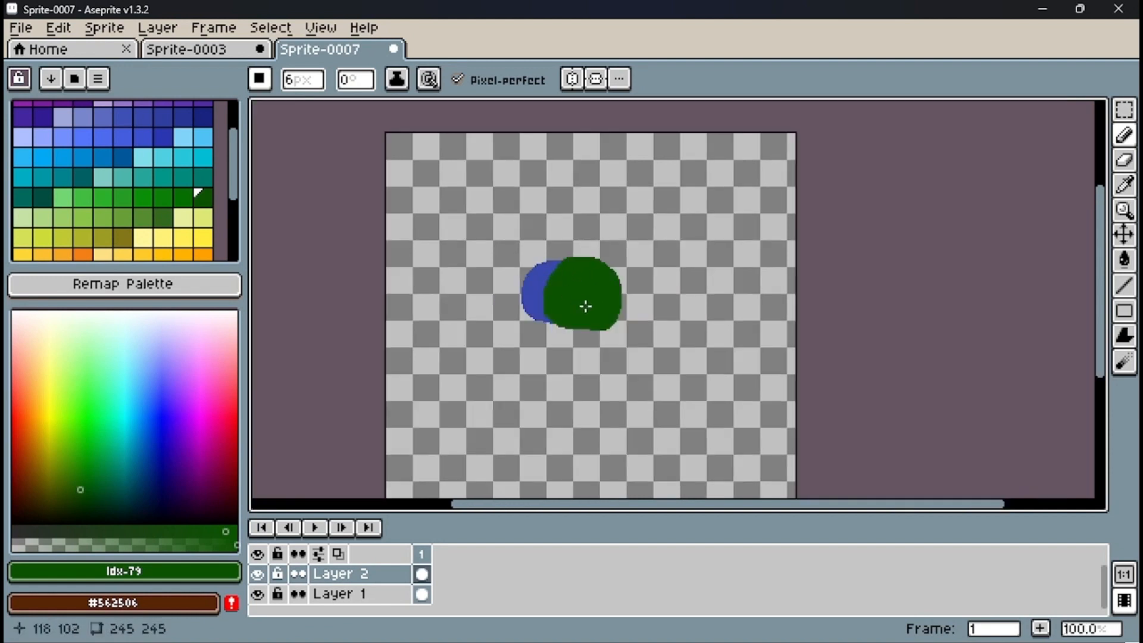
pyautogui.scroll(1, 566, 345)
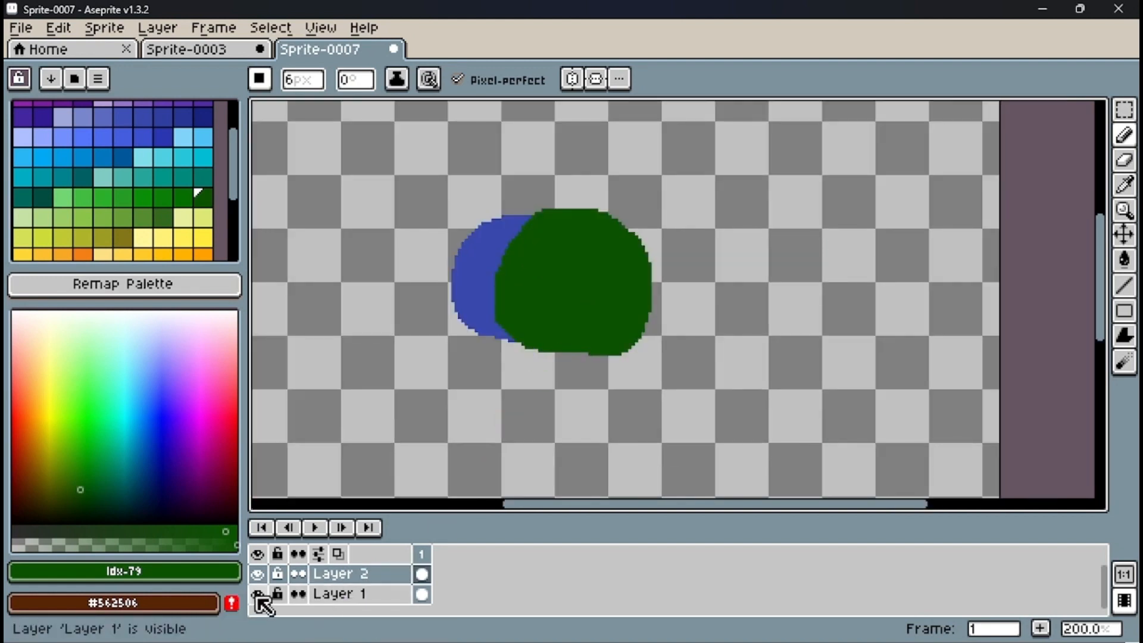
# Hide and reshow Layer 1 and Layer 2 in turn to compare what each layer contains.
pyautogui.click(386, 595)
pyautogui.click(258, 597)
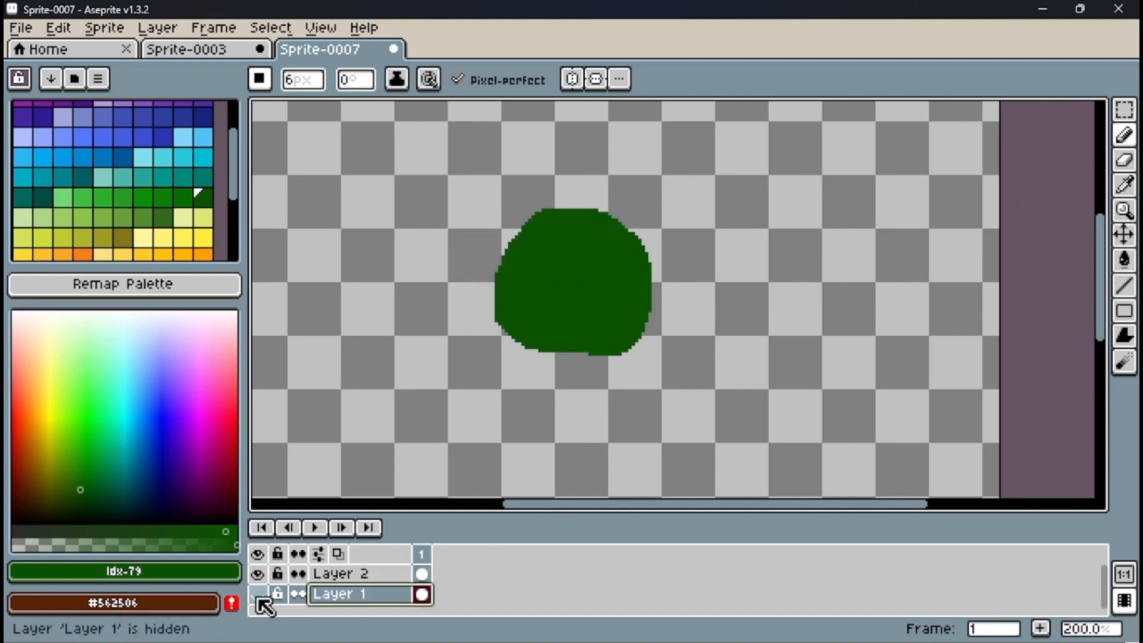
pyautogui.click(258, 597)
pyautogui.click(258, 596)
pyautogui.click(257, 596)
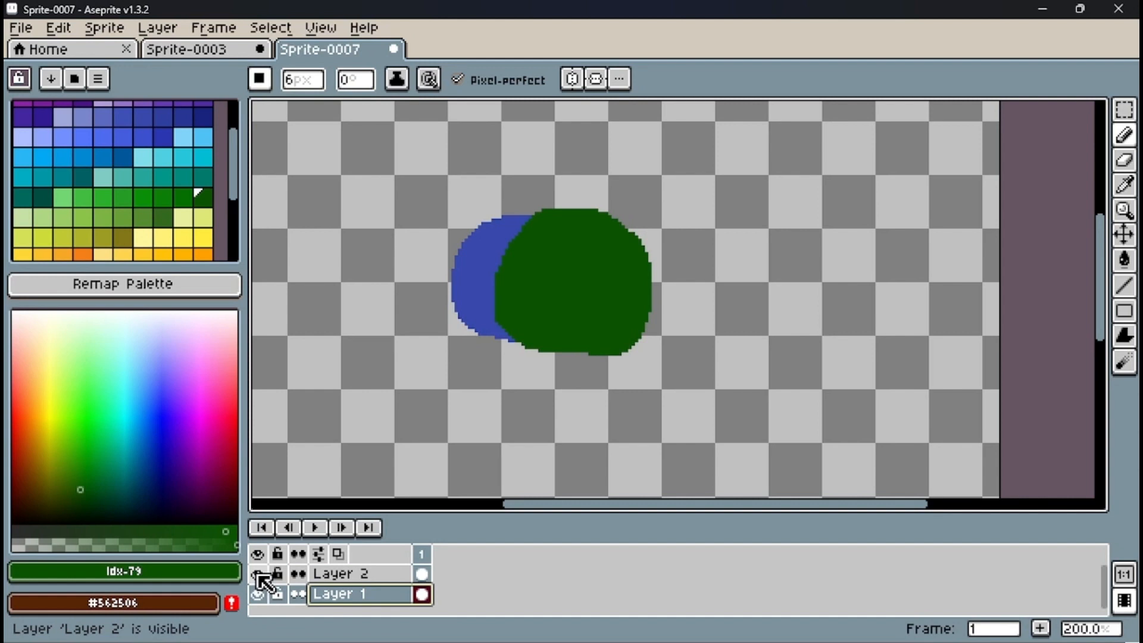
pyautogui.click(259, 574)
pyautogui.click(260, 575)
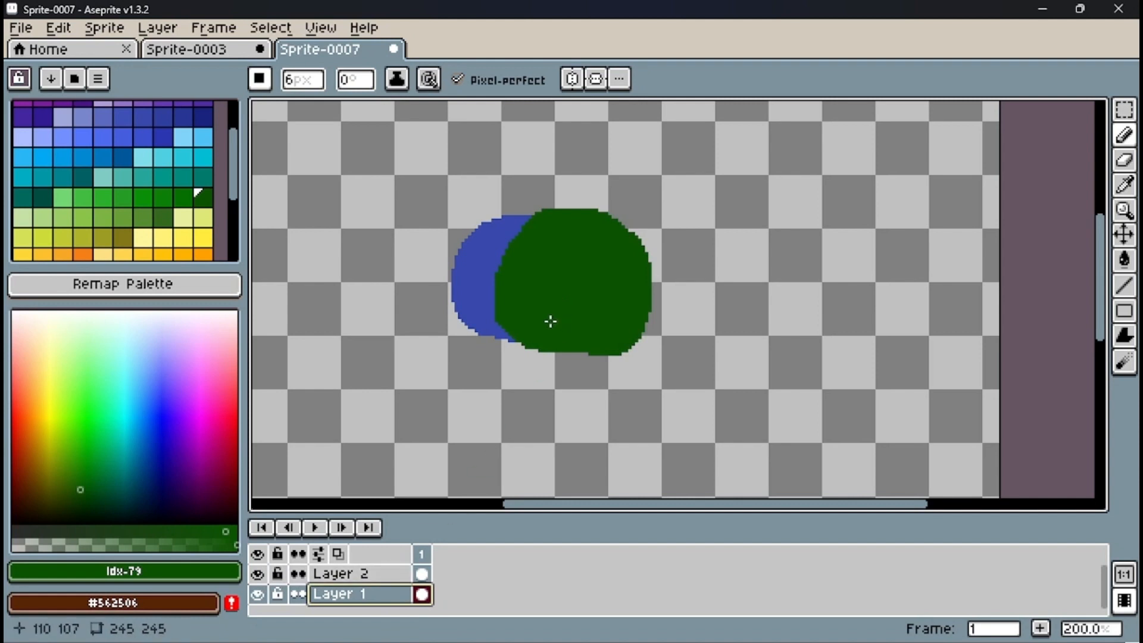
pyautogui.click(384, 574)
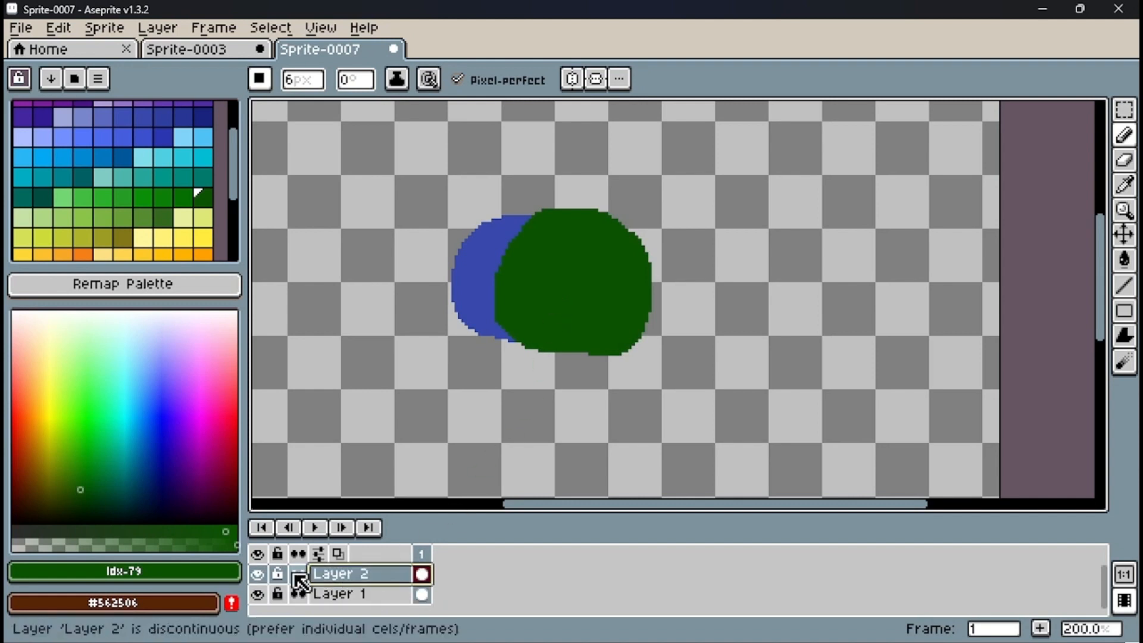
pyautogui.click(257, 575)
pyautogui.click(258, 575)
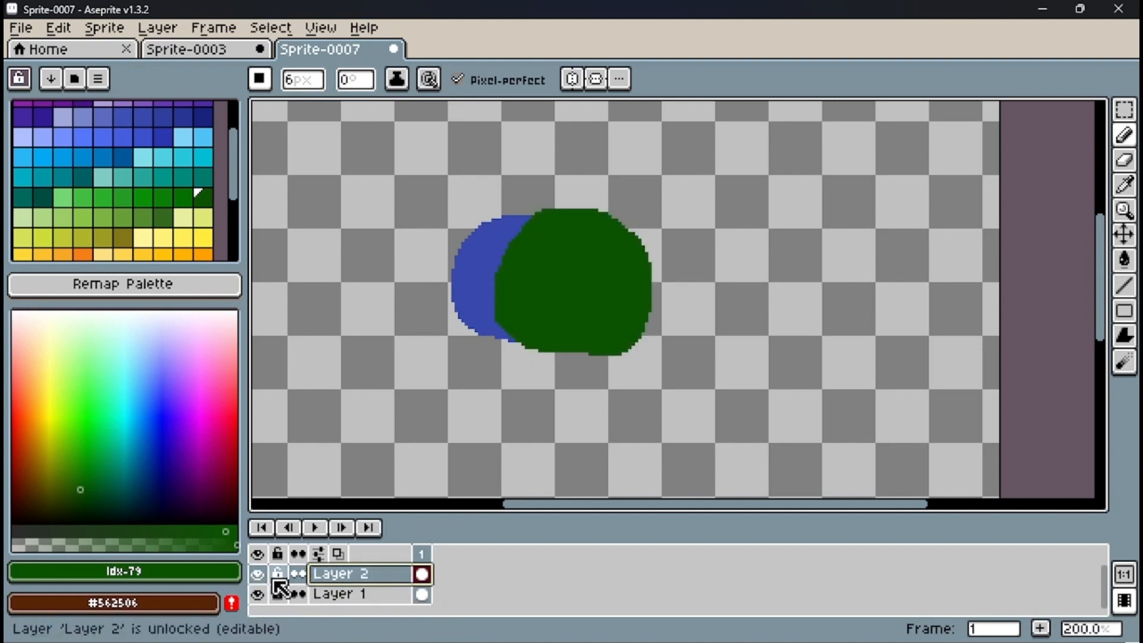
# Rename Layer 2 as green.
pyautogui.doubleClick(348, 575)
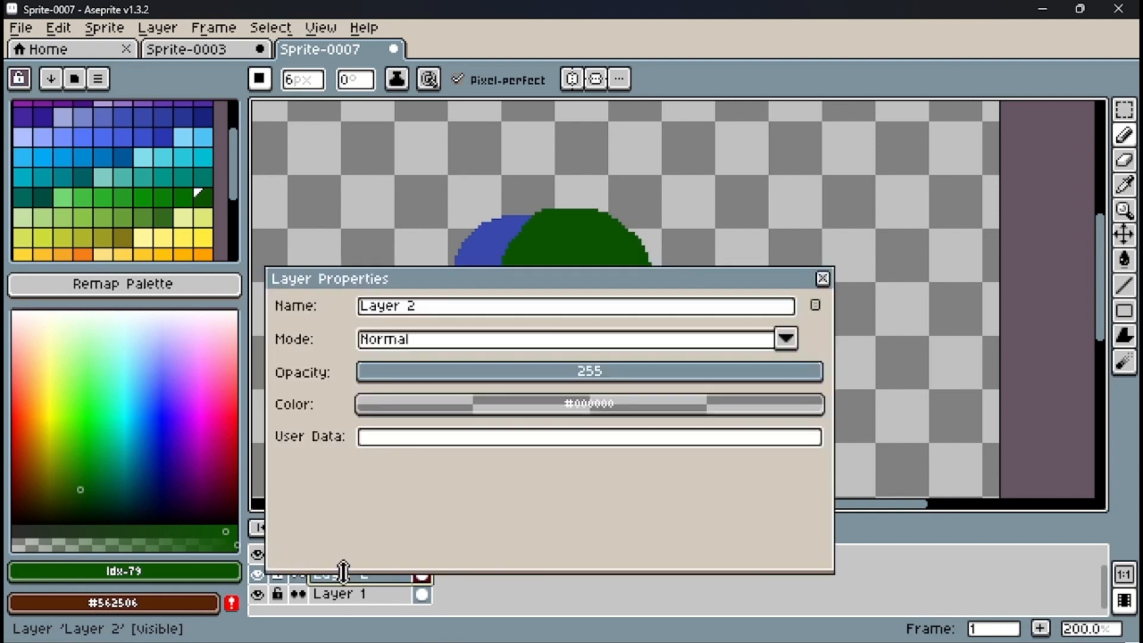
pyautogui.moveTo(421, 307); pyautogui.dragTo(327, 310)
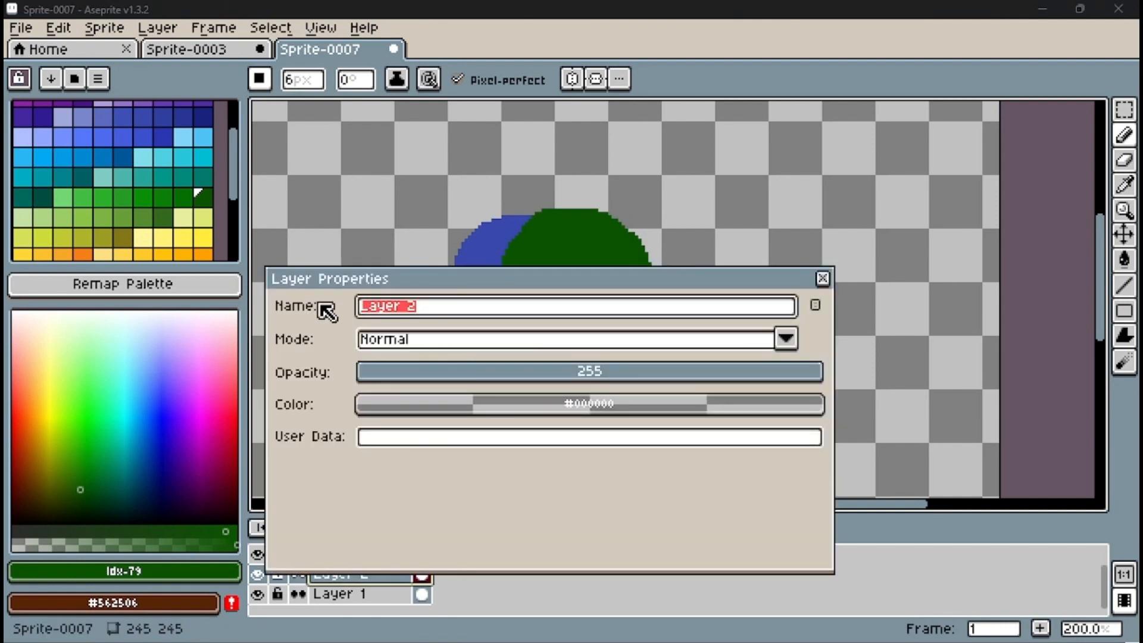
pyautogui.write('green')
pyautogui.press('Return')
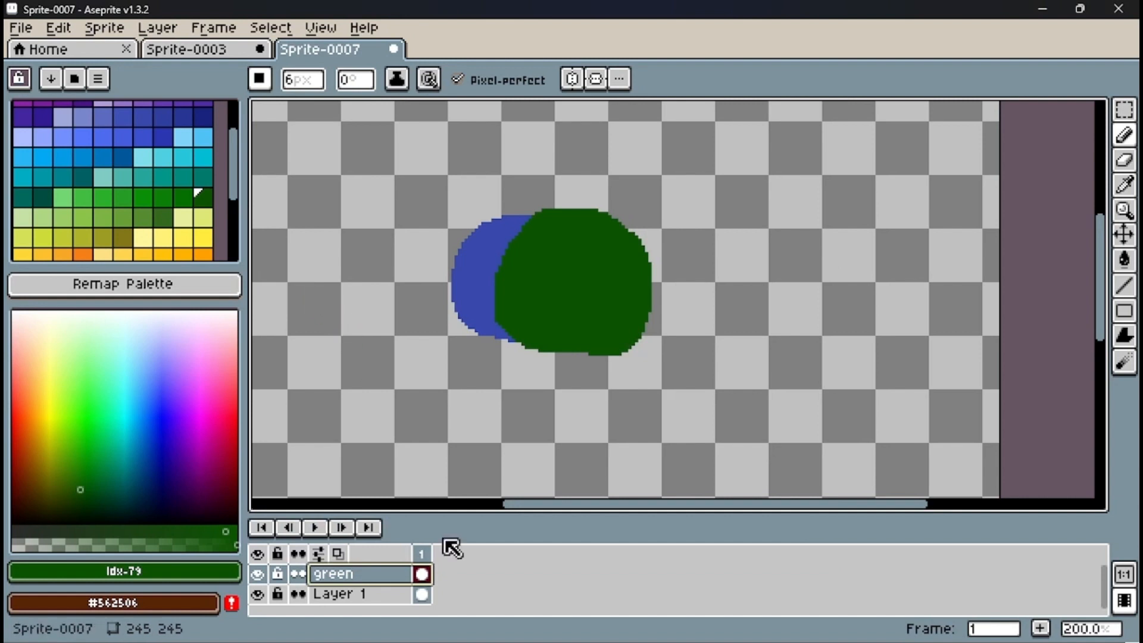
# Rename Layer 1 as blue.
pyautogui.doubleClick(358, 595)
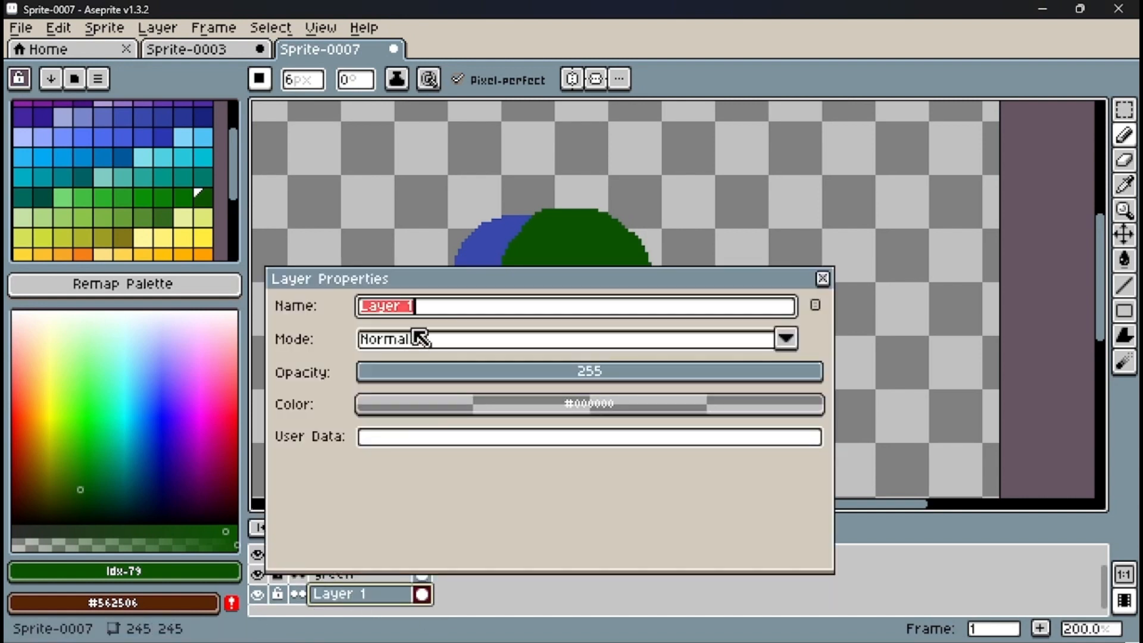
pyautogui.write('blue')
pyautogui.press('Return')
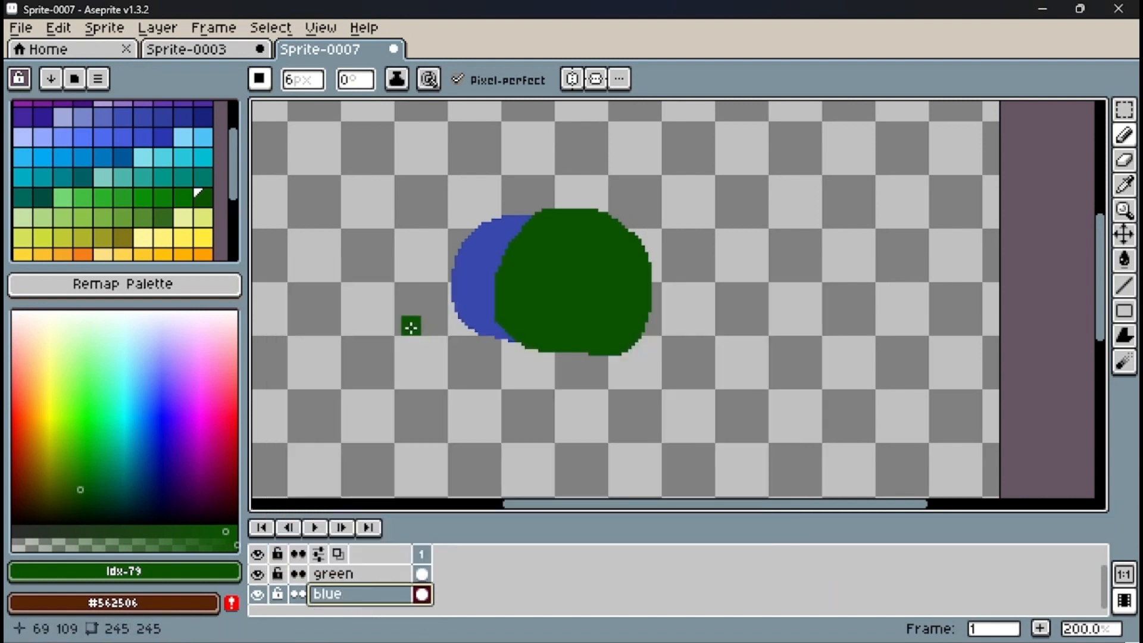
# Check the renamed layers by switching the visibility of blue and green, and view the drawing at different zooms.
pyautogui.click(260, 594)
pyautogui.click(261, 592)
pyautogui.click(259, 576)
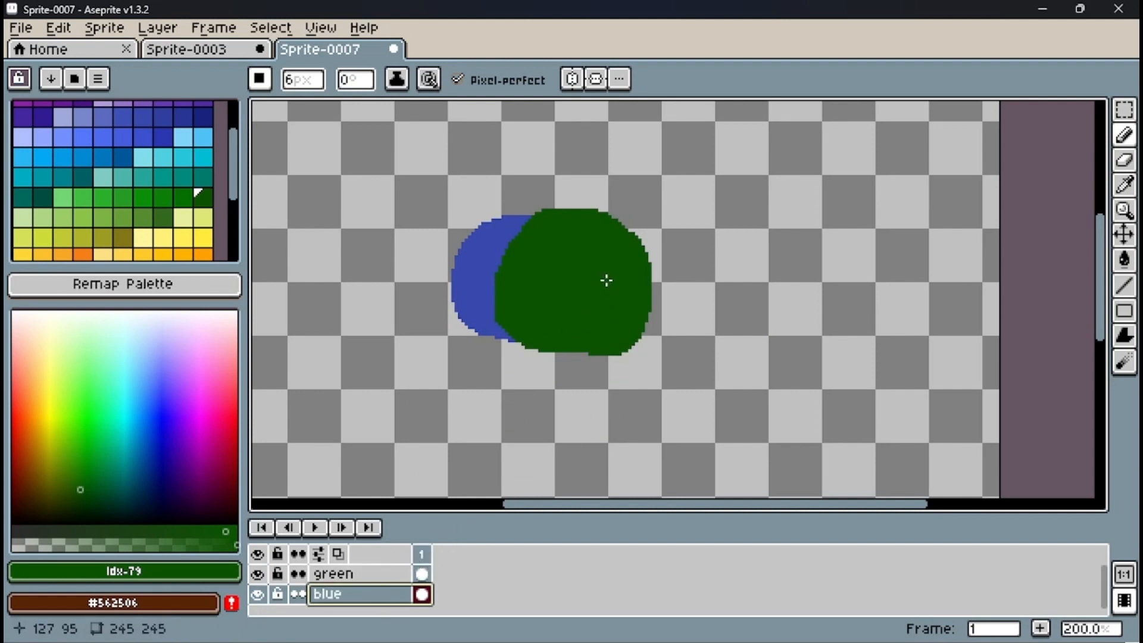
pyautogui.scroll(-2, 608, 271)
pyautogui.scroll(2, 605, 263)
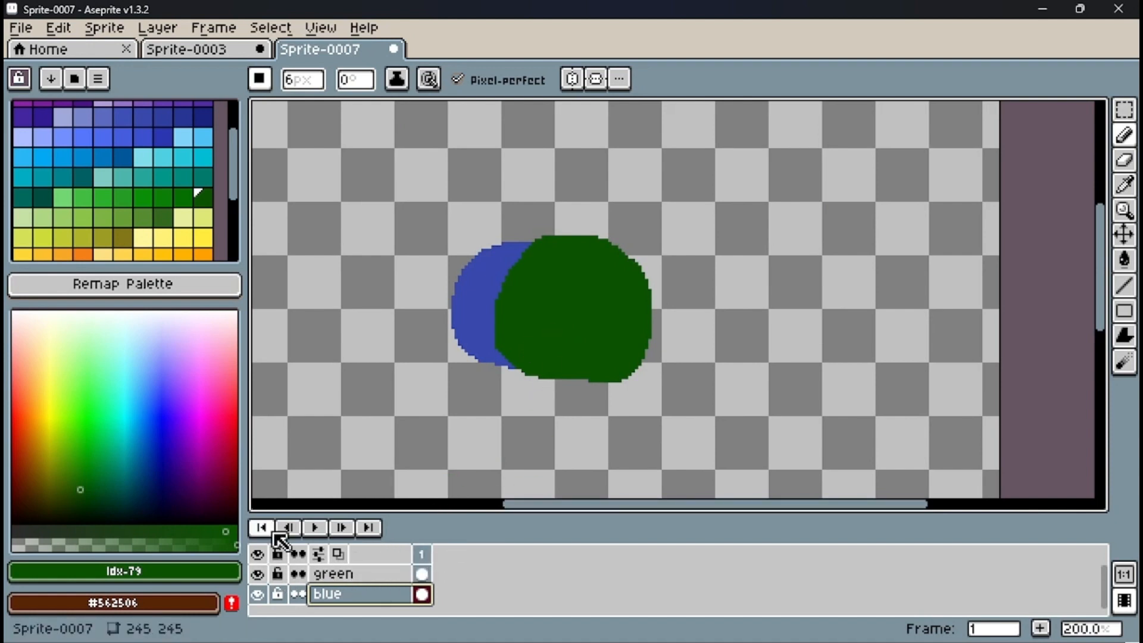
# Add a new layer, enlarge the timeline to fit three rows, and place the layer above green.
pyautogui.hotkey('shift', 'n')
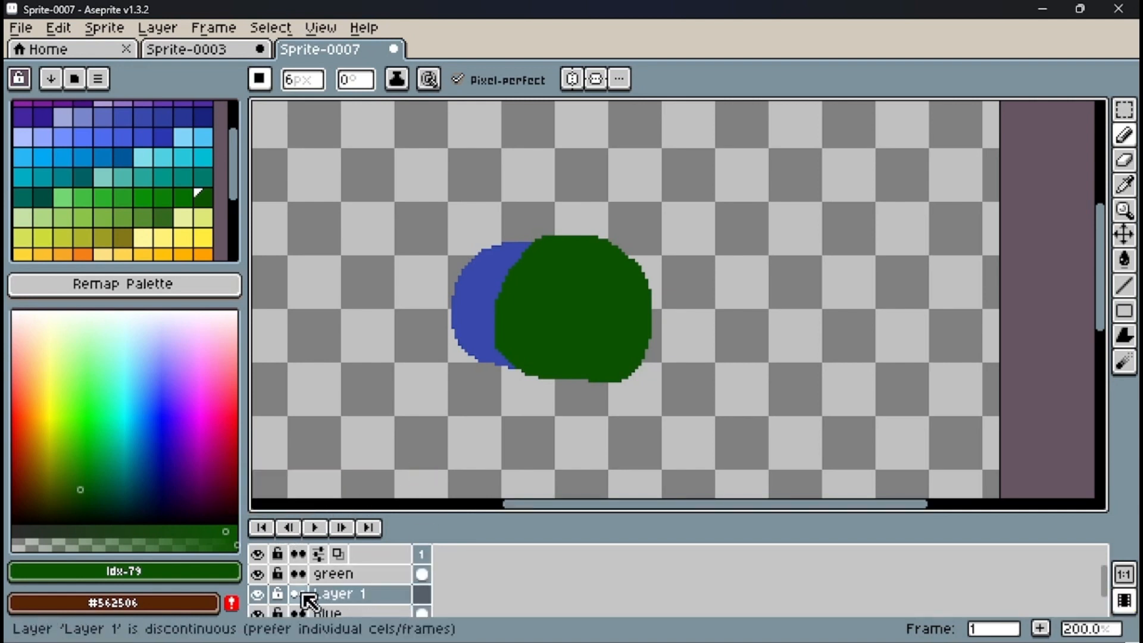
pyautogui.moveTo(344, 595); pyautogui.dragTo(329, 573)
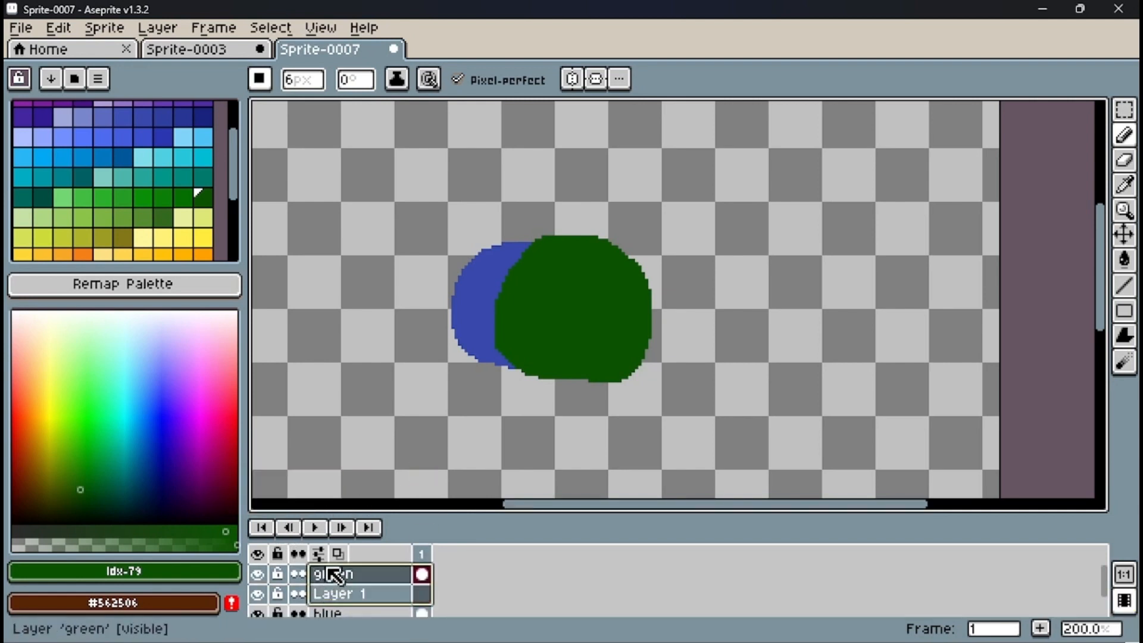
pyautogui.click(327, 592)
pyautogui.moveTo(446, 513); pyautogui.dragTo(448, 484)
pyautogui.moveTo(365, 565); pyautogui.dragTo(308, 534)
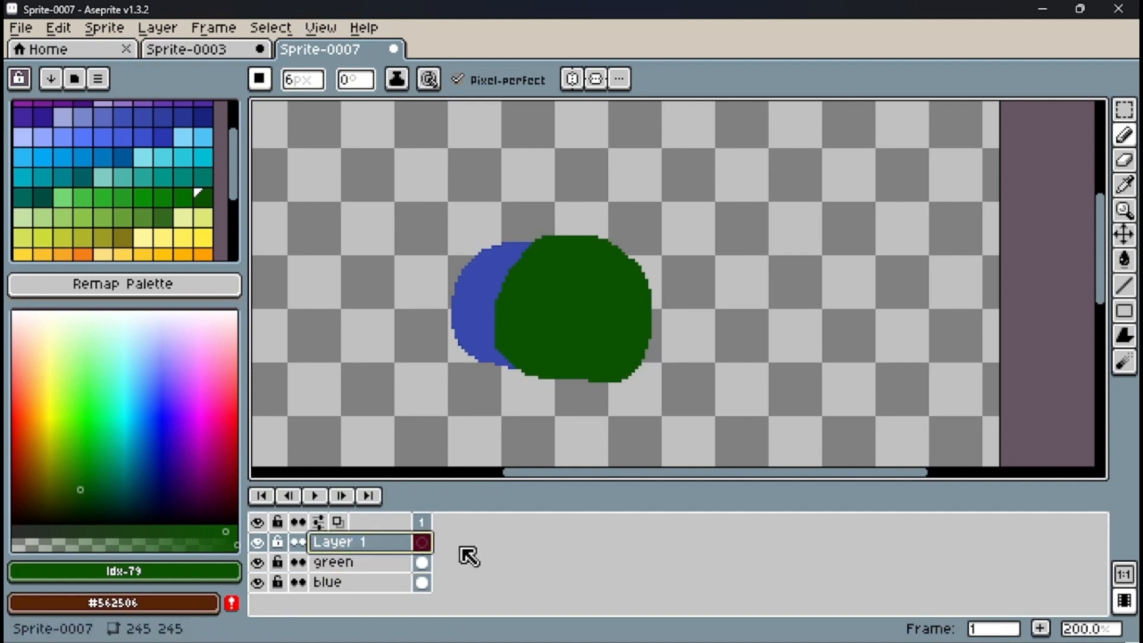
# Browse the palette's dark swatches and choose the dark slate index 151 as the drawing color.
pyautogui.scroll(-1, 528, 370)
pyautogui.scroll(1, 543, 327)
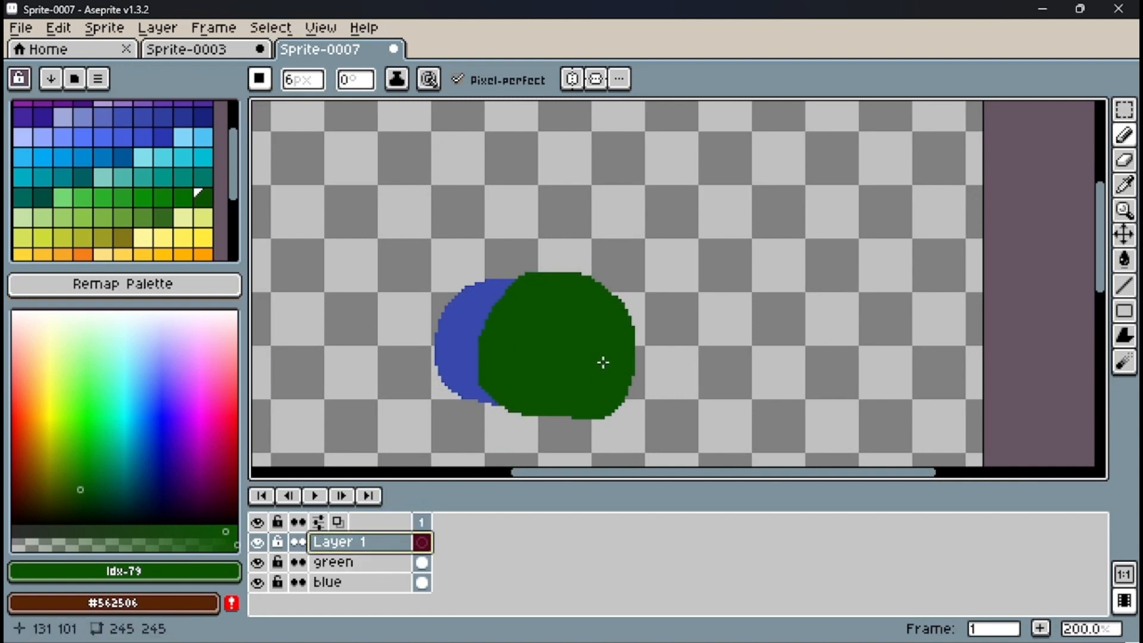
pyautogui.scroll(1, 153, 194)
pyautogui.scroll(-3, 156, 200)
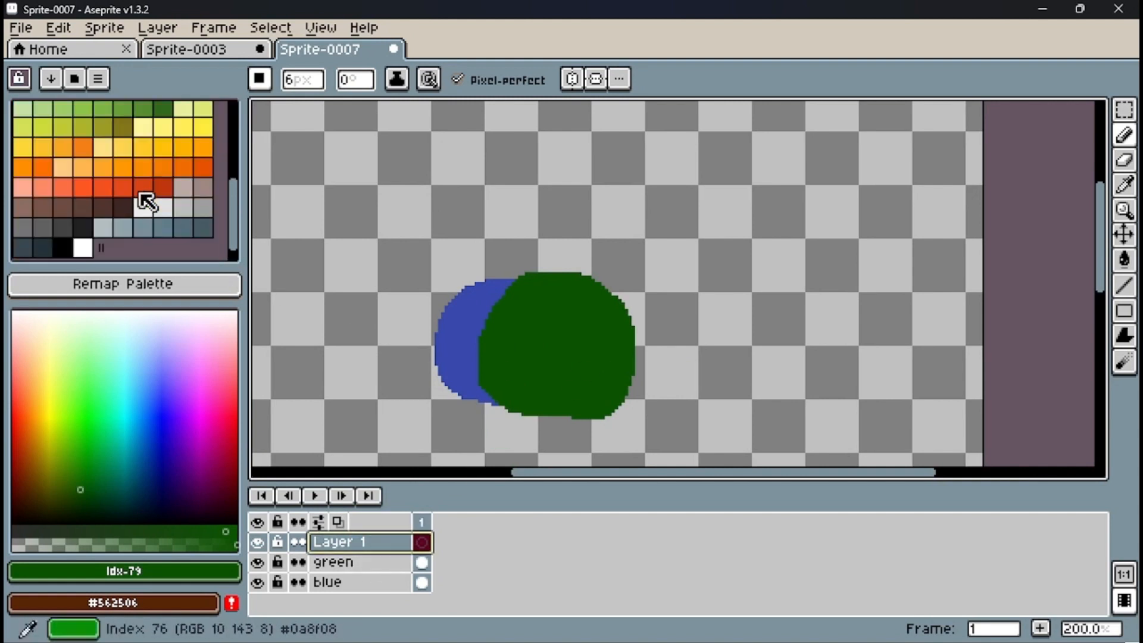
pyautogui.scroll(4, 137, 208)
pyautogui.click(43, 195)
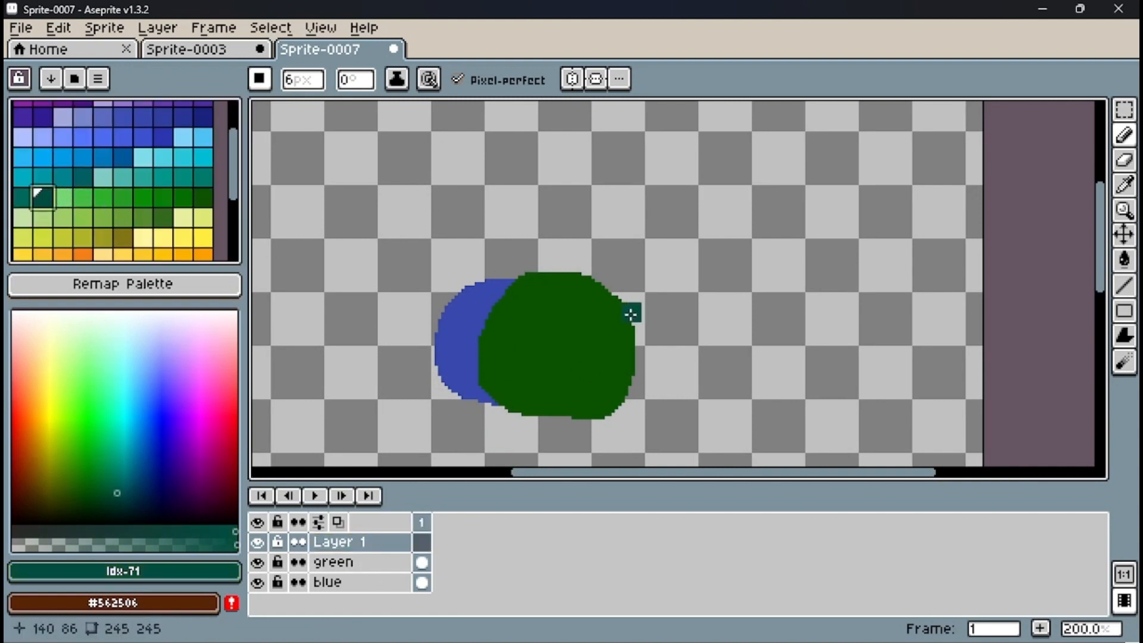
pyautogui.scroll(3, 187, 212)
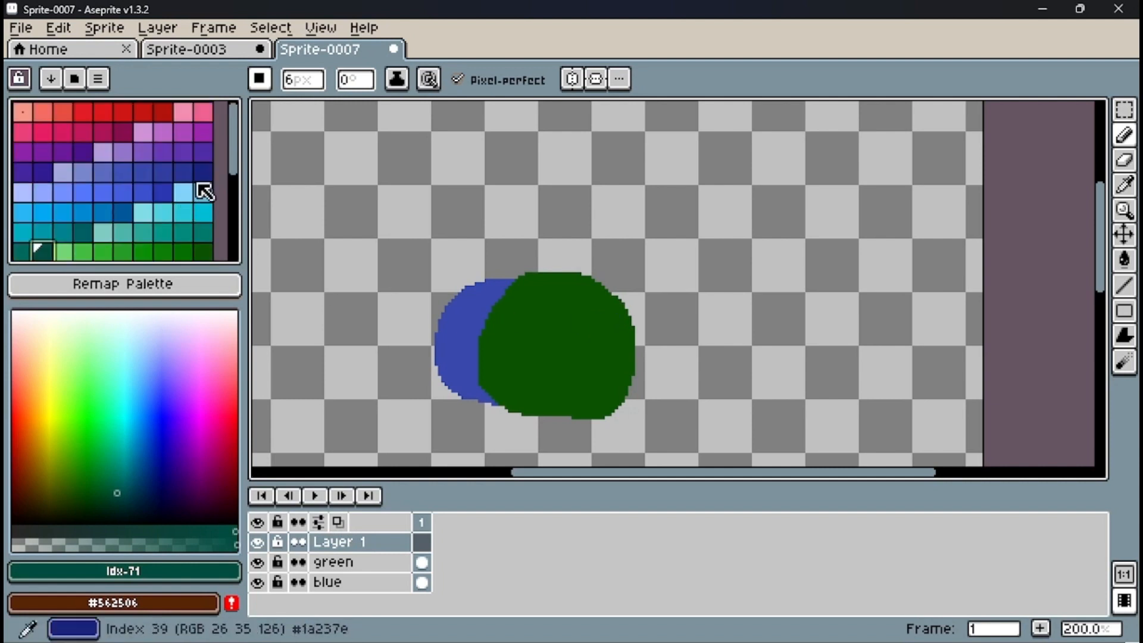
pyautogui.click(201, 174)
pyautogui.scroll(-4, 179, 238)
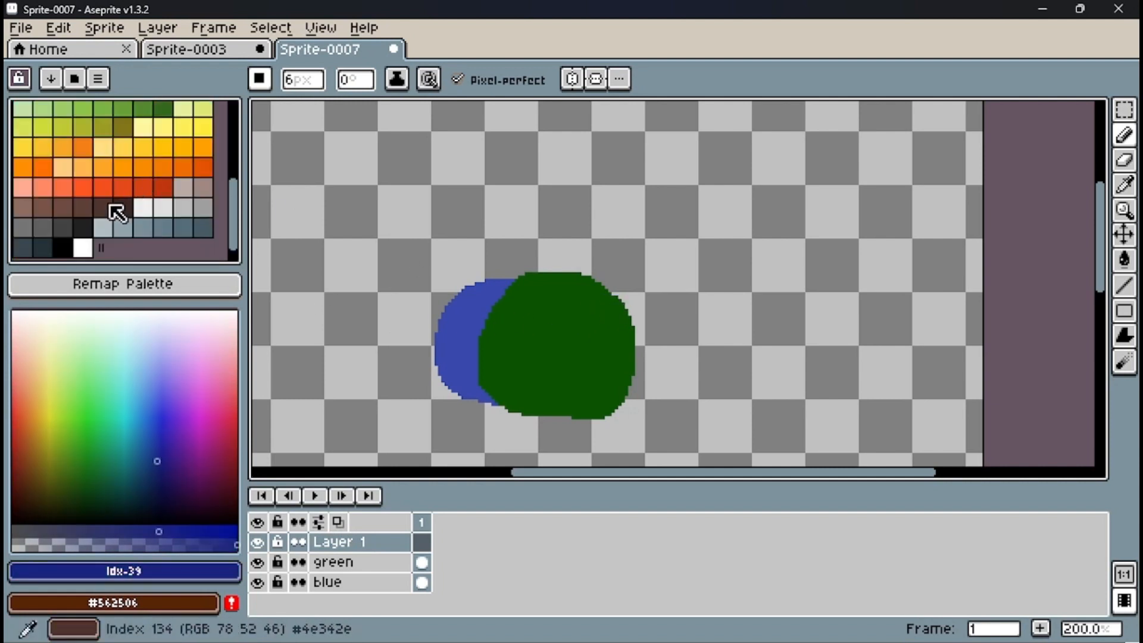
pyautogui.click(43, 247)
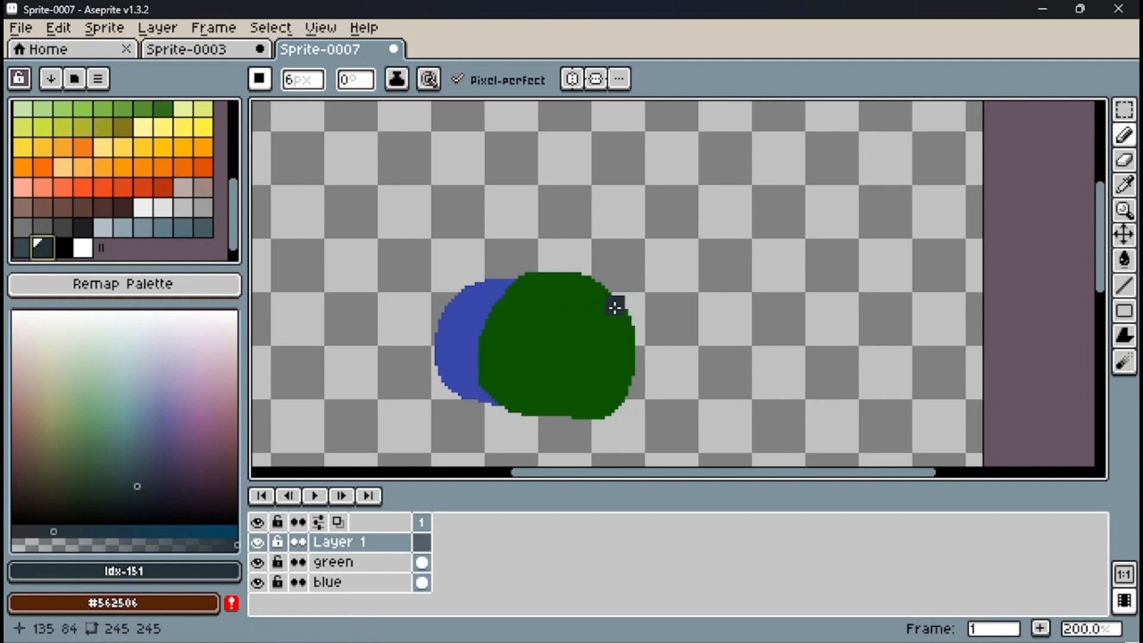
# Paint a shadow along the green shape's right and lower edges on Layer 1, refining its ends with a 4 px brush.
pyautogui.moveTo(615, 307)
pyautogui.mouseDown()
pyautogui.moveTo(629, 377)
pyautogui.moveTo(604, 408)
pyautogui.moveTo(497, 398)
pyautogui.moveTo(534, 405)
pyautogui.mouseUp()
pyautogui.moveTo(623, 359); pyautogui.dragTo(529, 398)
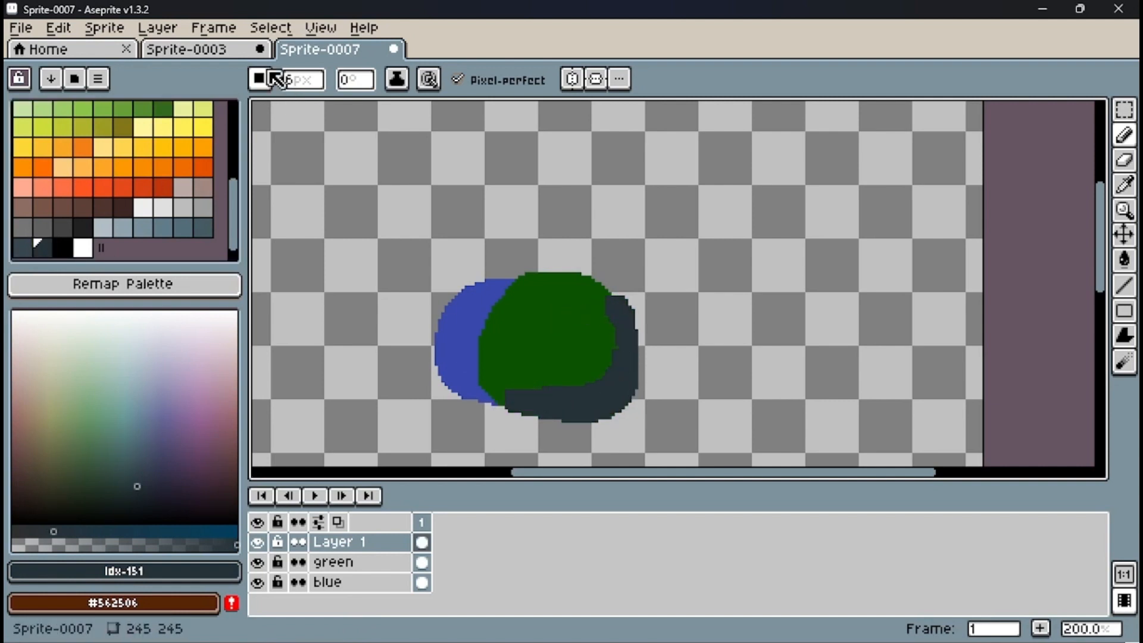
pyautogui.click(303, 81)
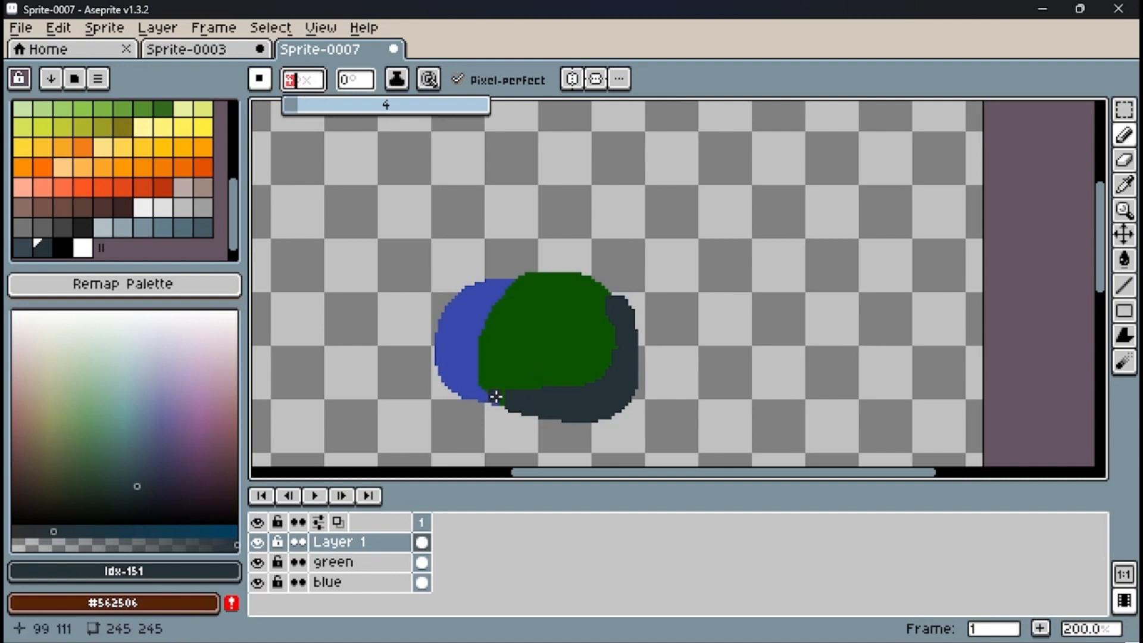
pyautogui.moveTo(496, 397); pyautogui.dragTo(510, 402)
pyautogui.moveTo(604, 292); pyautogui.dragTo(597, 396)
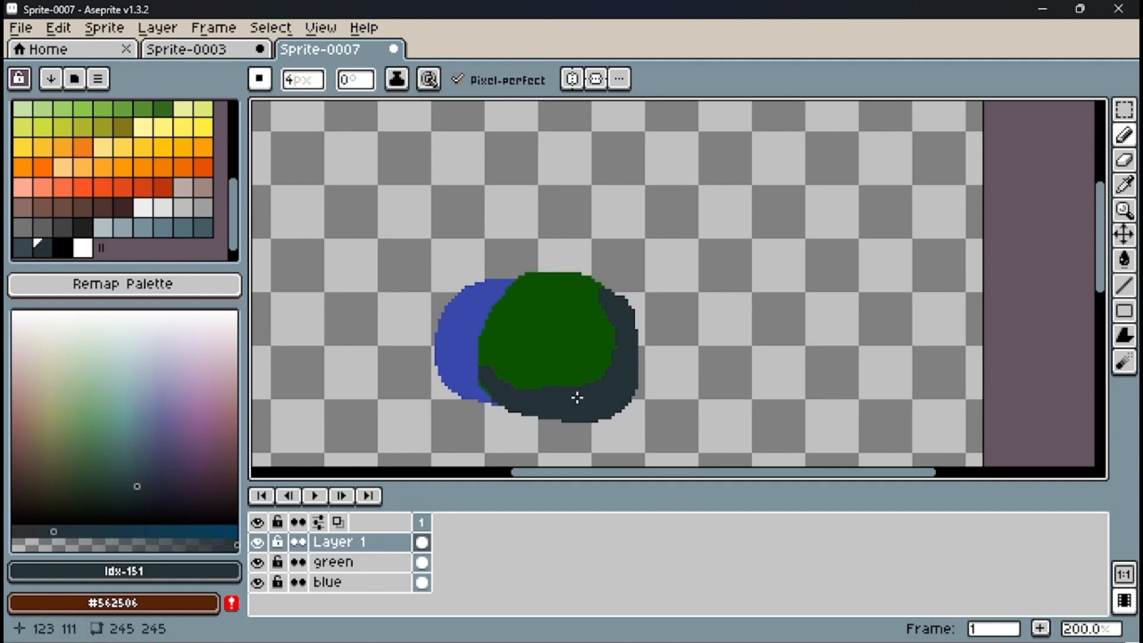
# Hide and reshow Layer 1 to compare the drawing with and without the shadow.
pyautogui.scroll(-1, 539, 380)
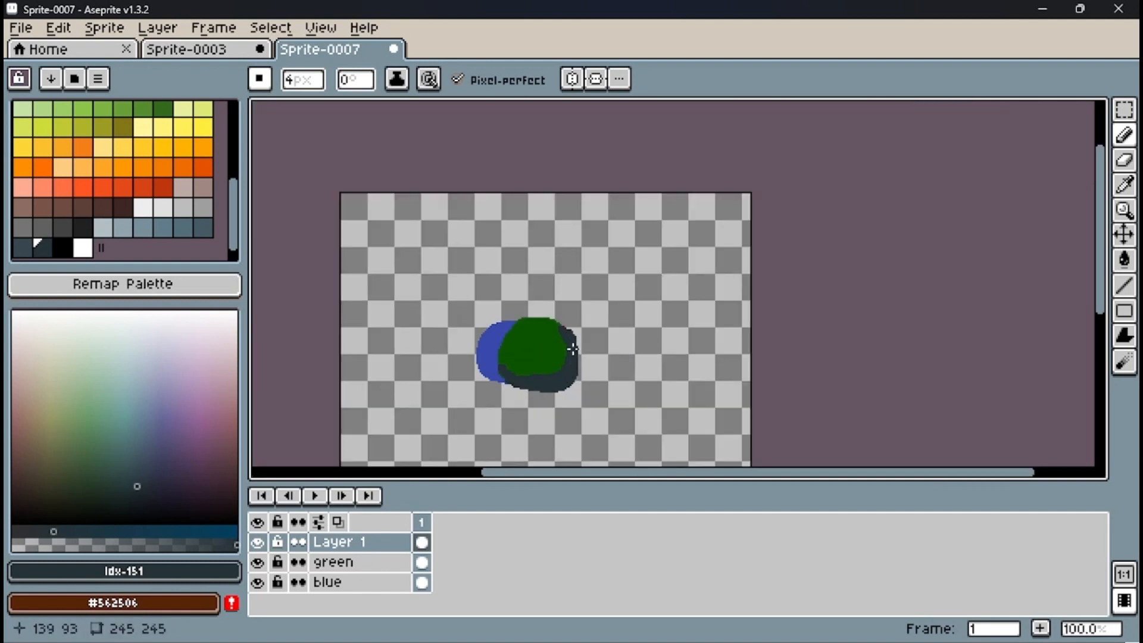
pyautogui.scroll(1, 539, 379)
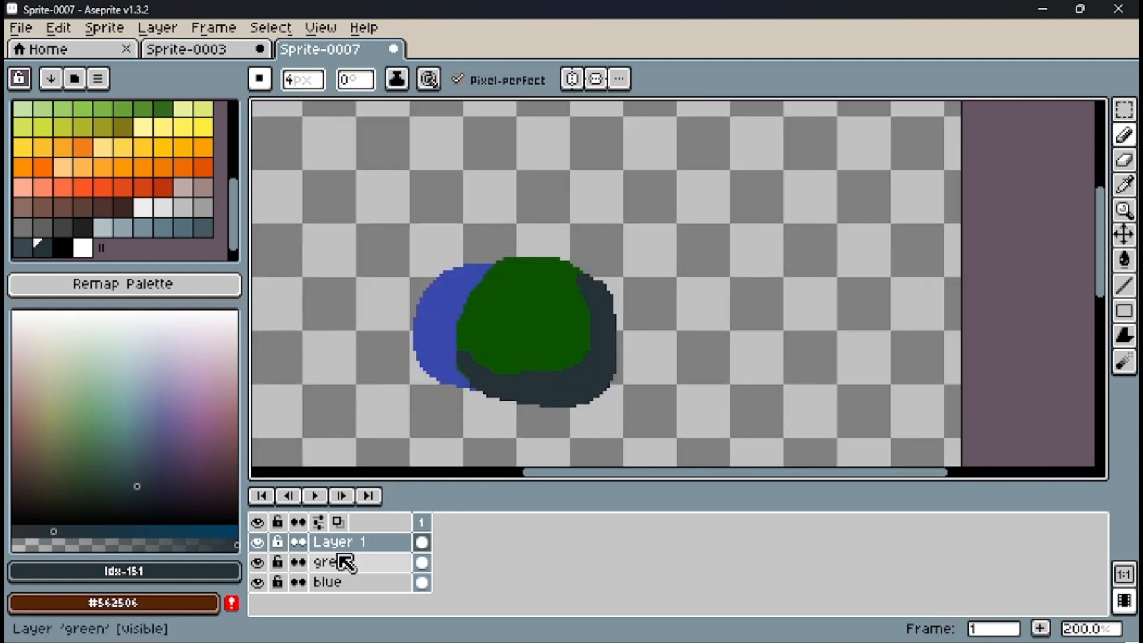
pyautogui.click(258, 542)
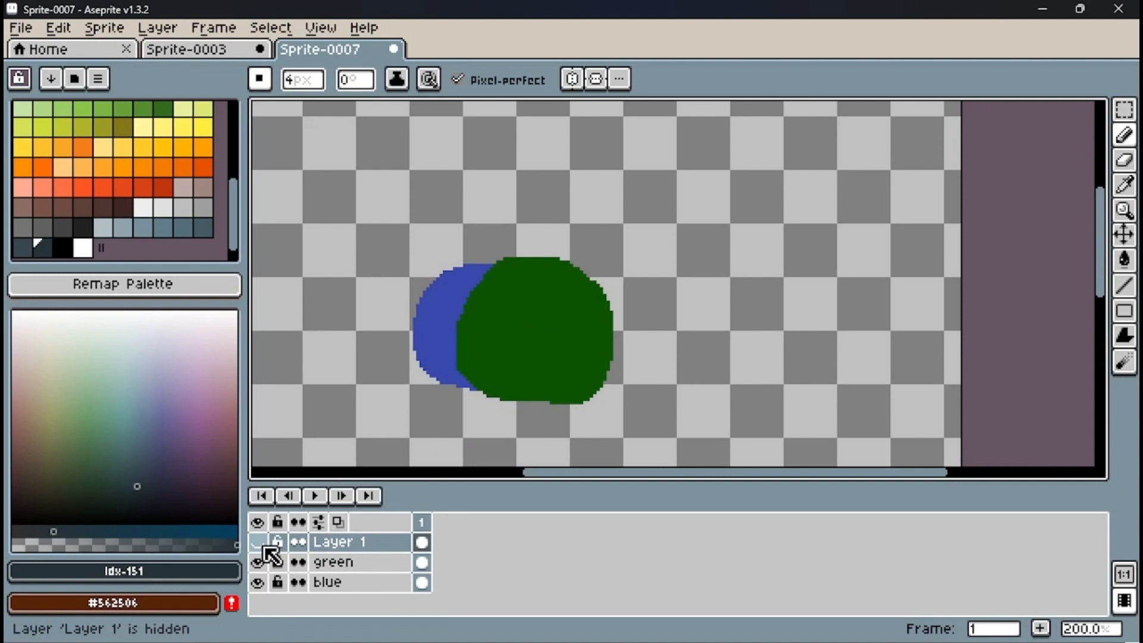
pyautogui.click(257, 542)
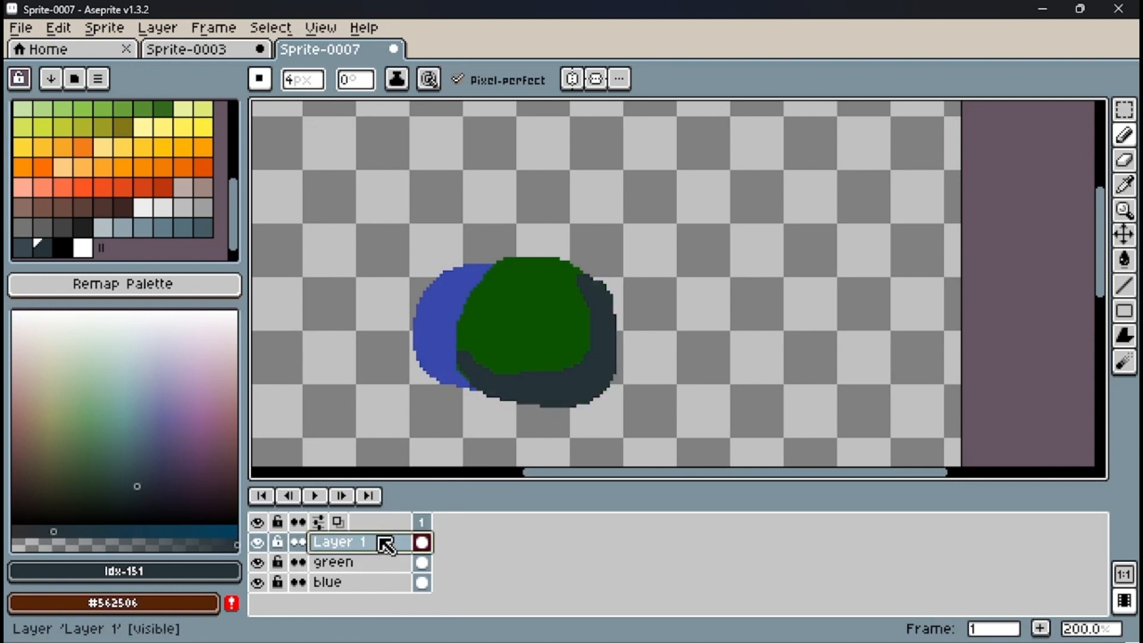
# Delete Layer 1 with the shadow and slightly reduce the timeline's height.
pyautogui.press('Delete')
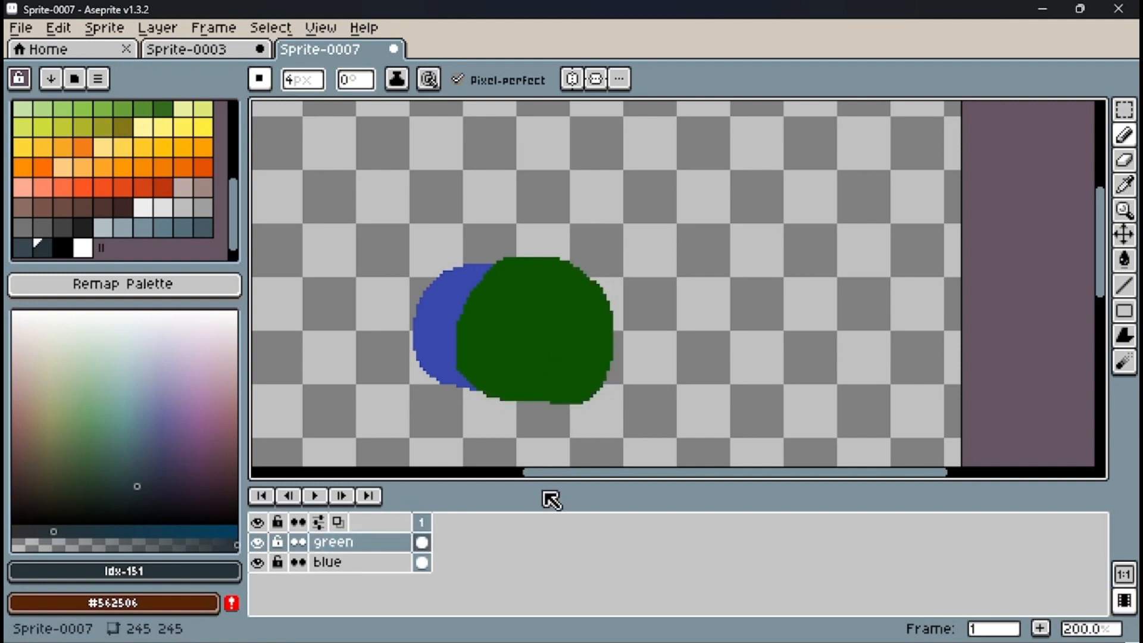
pyautogui.moveTo(541, 482); pyautogui.dragTo(548, 497)
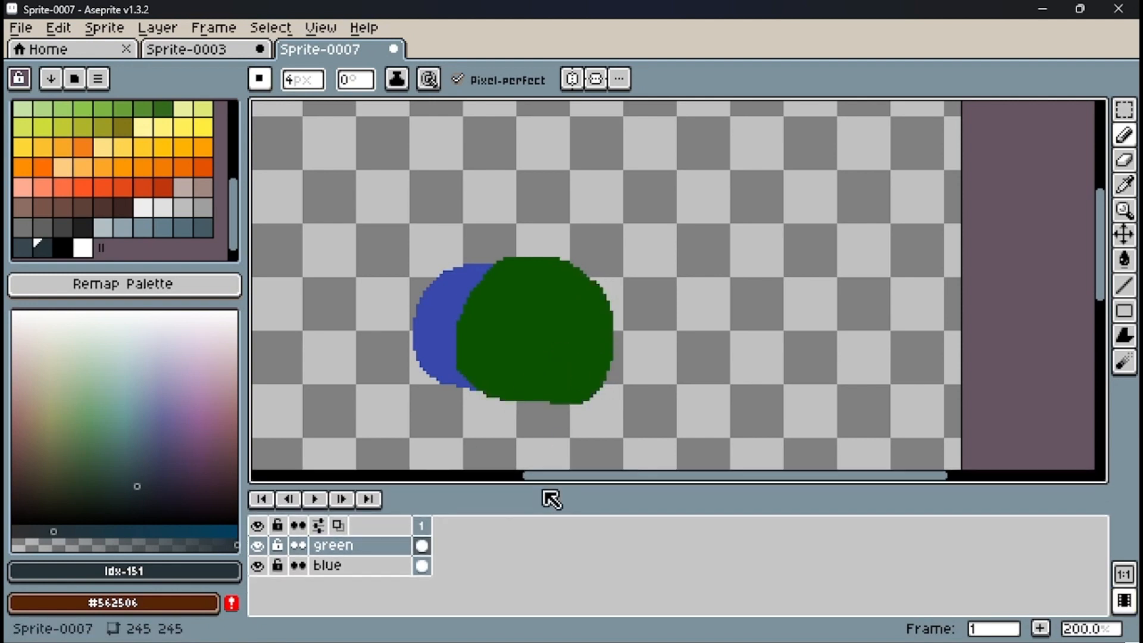
# Hide and reshow the green layer to compare the drawing with and without it.
pyautogui.click(258, 546)
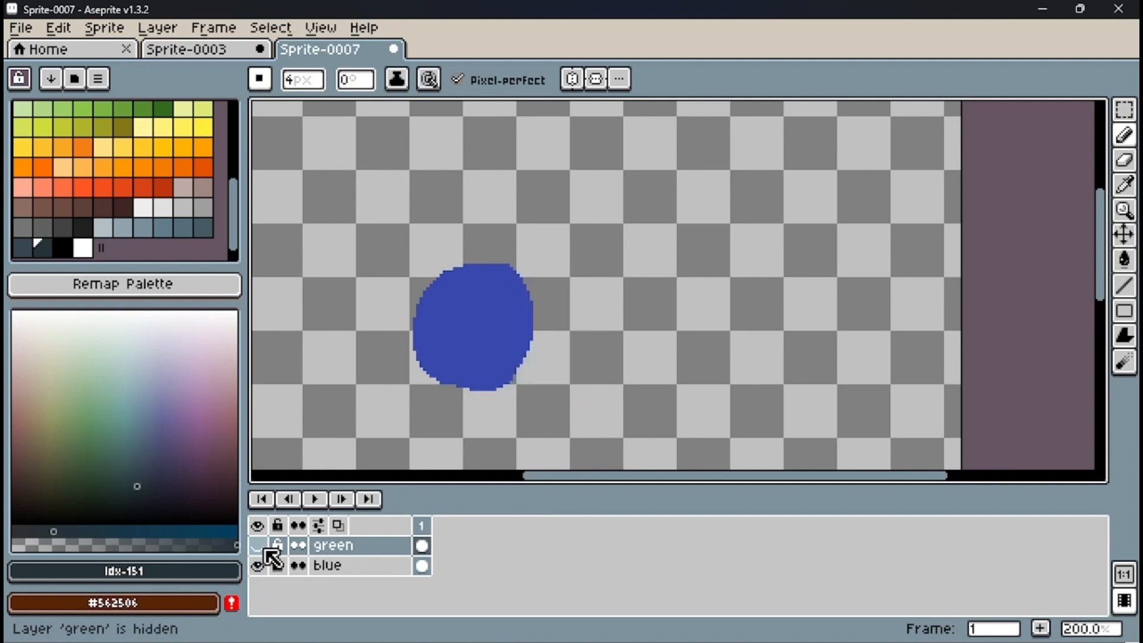
pyautogui.click(259, 546)
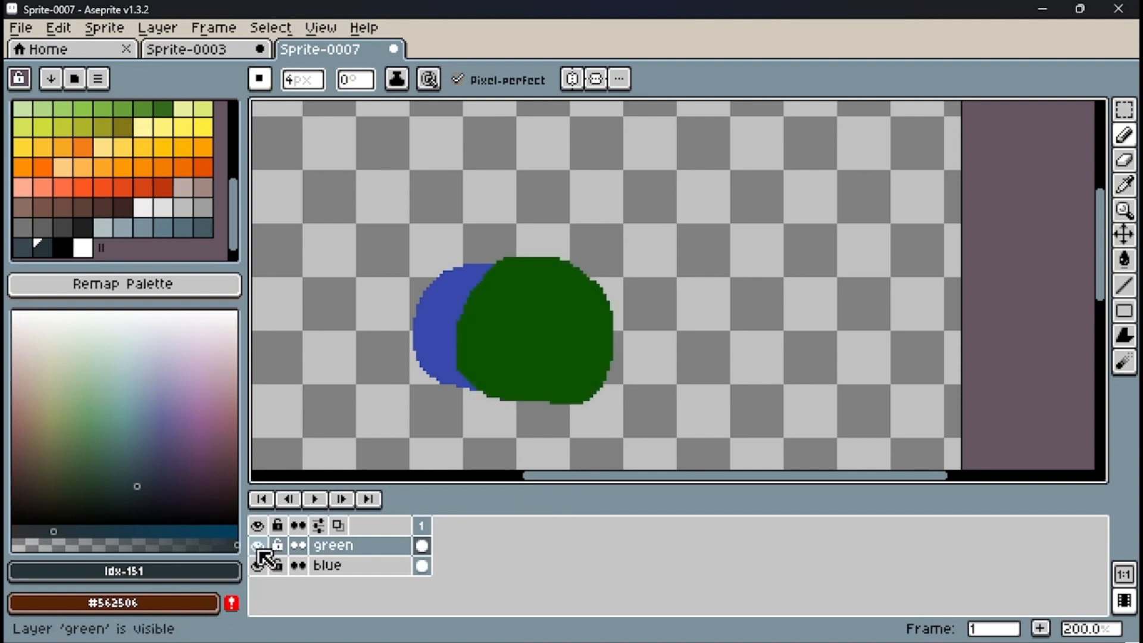
pyautogui.press('m')
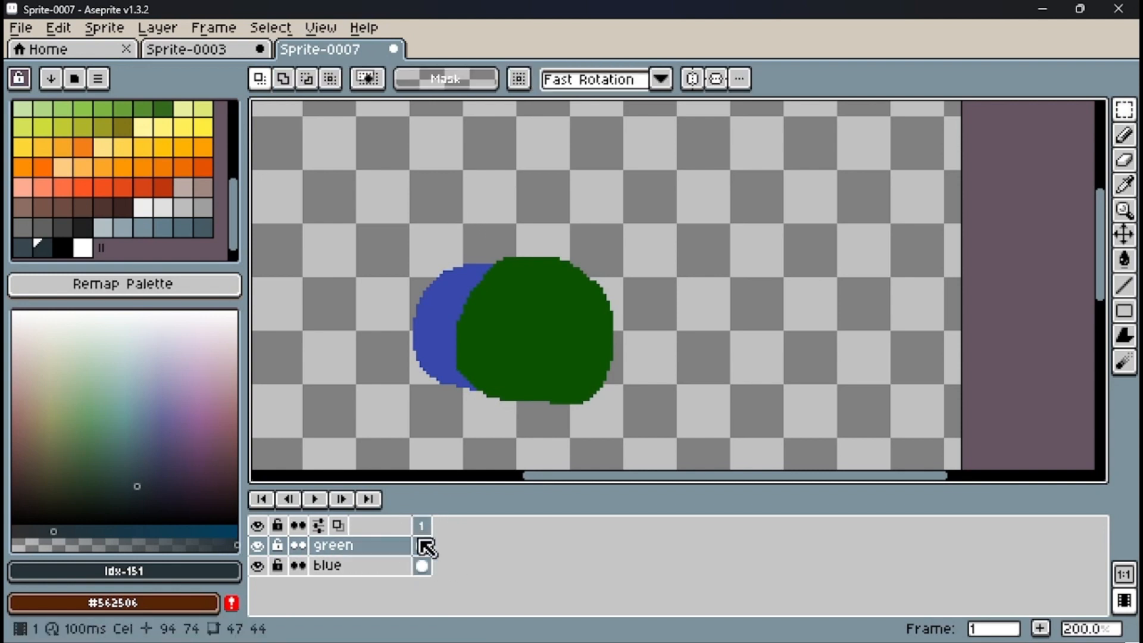
pyautogui.moveTo(461, 215); pyautogui.dragTo(673, 430)
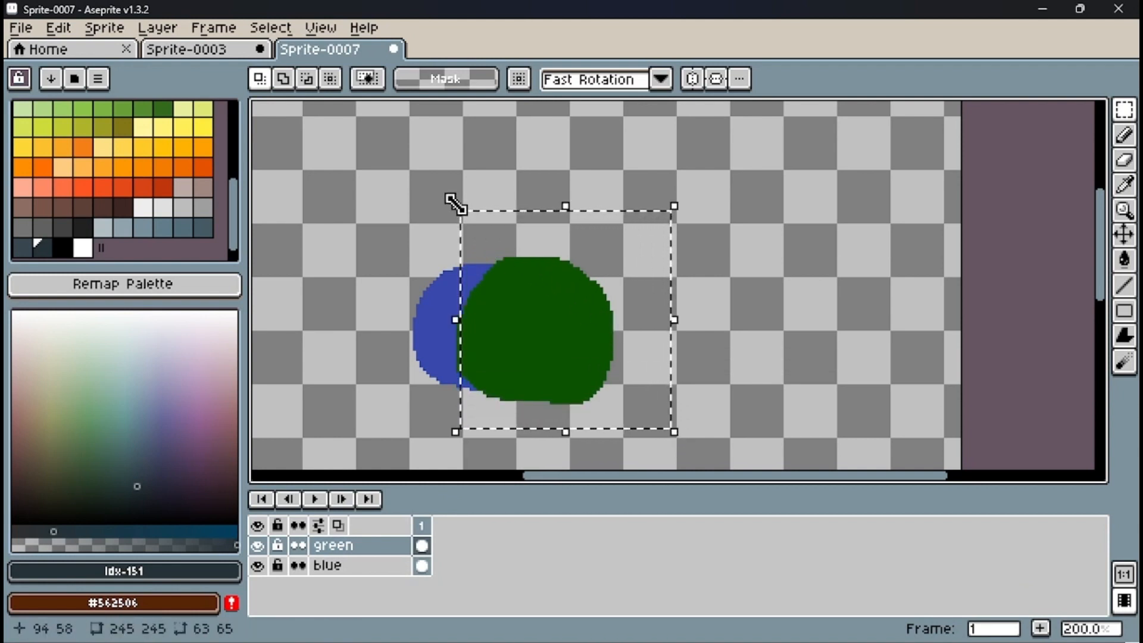
pyautogui.click(732, 282)
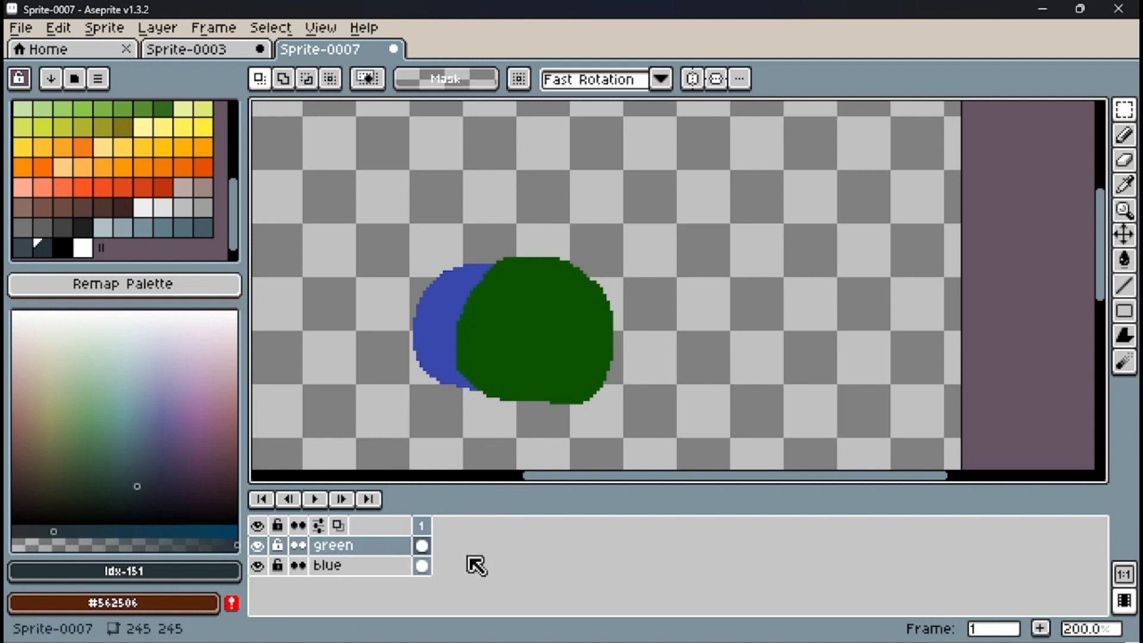
# Add a second frame, shrink its green shape to about 95% from the upper-left corner, and preview the animation.
pyautogui.hotkey('alt', 'n')
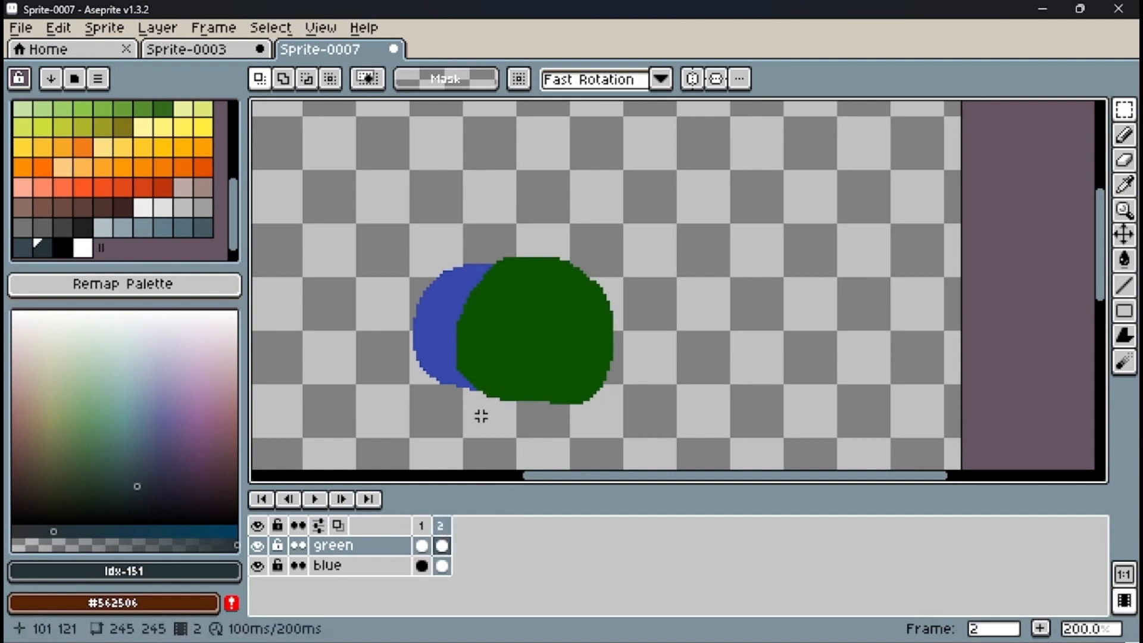
pyautogui.moveTo(455, 223); pyautogui.dragTo(652, 427)
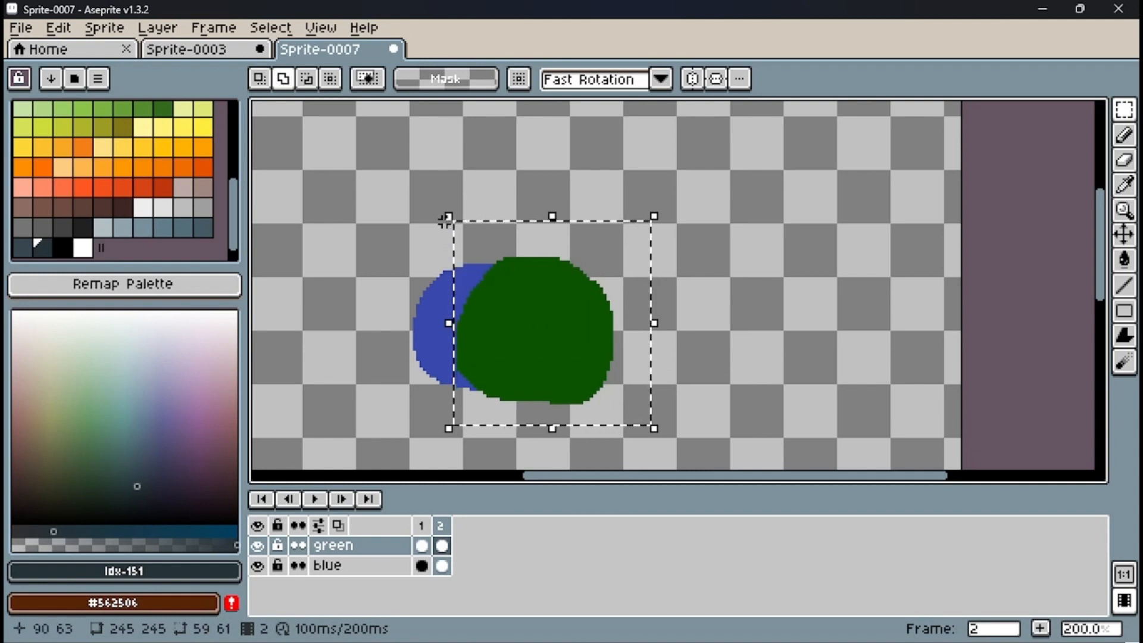
pyautogui.moveTo(448, 215); pyautogui.dragTo(456, 224)
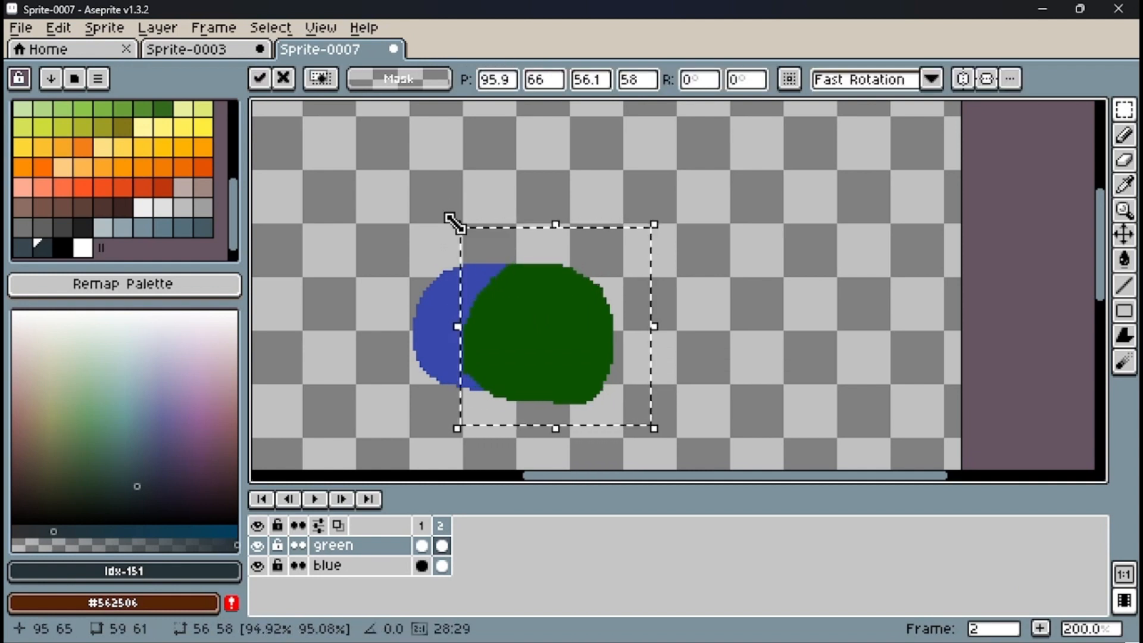
pyautogui.click(318, 500)
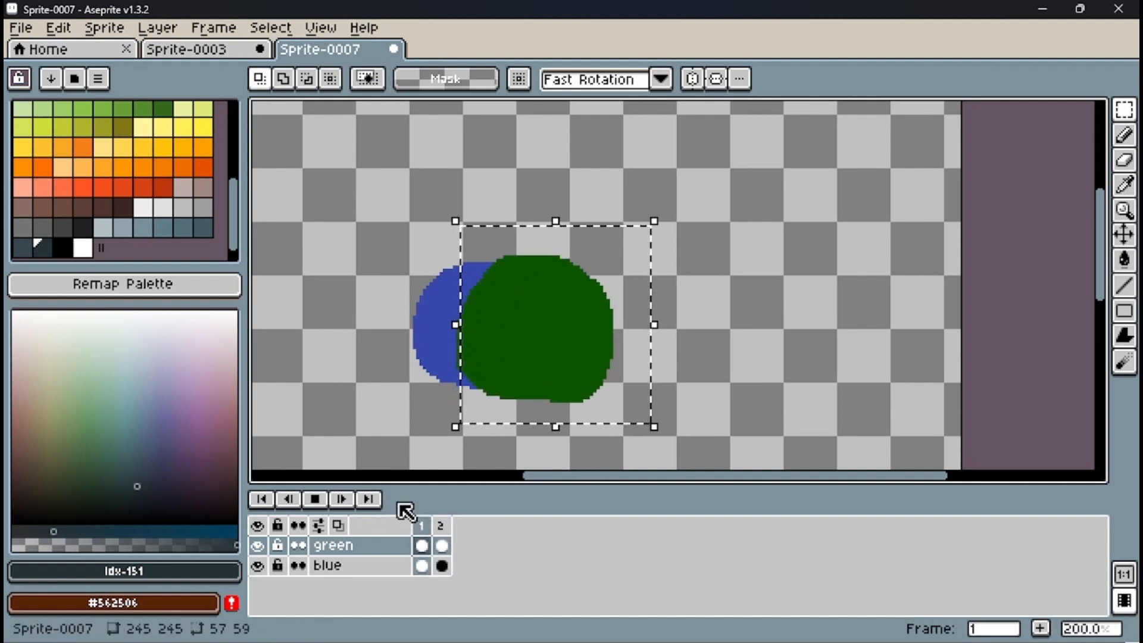
pyautogui.click(312, 503)
# Delete the blue layer from the timeline.
pyautogui.click(381, 570)
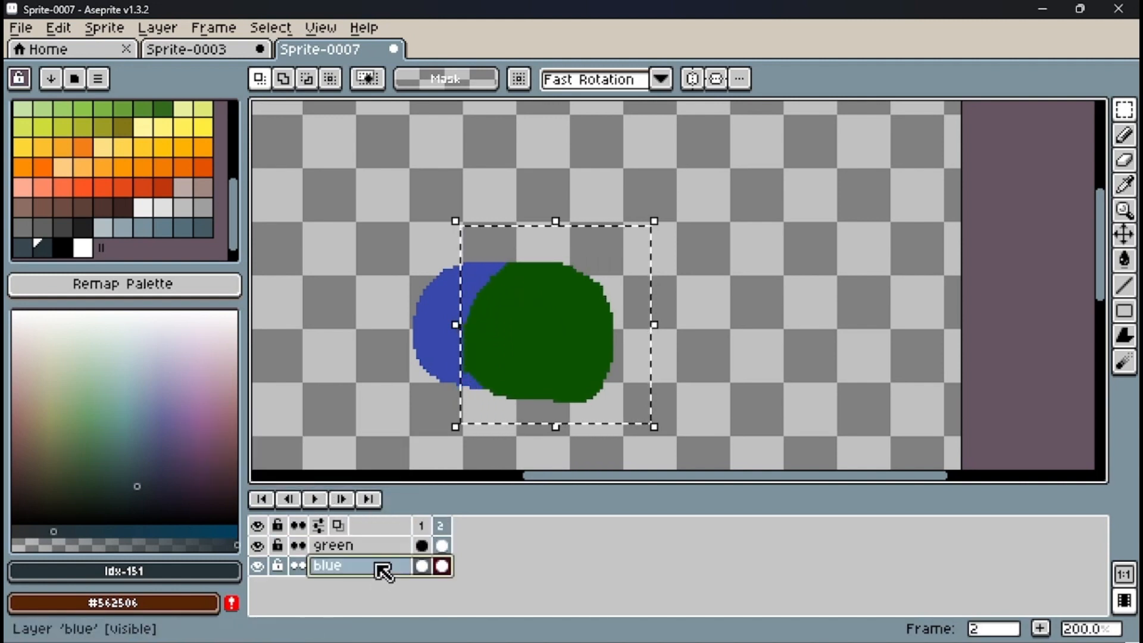
pyautogui.press('Delete')
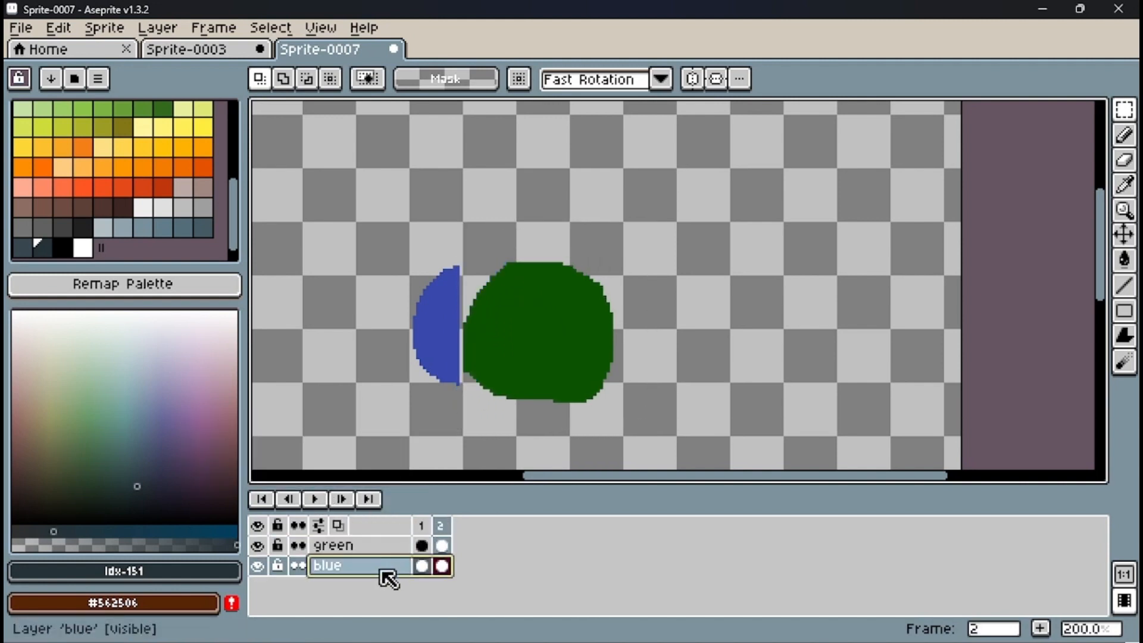
pyautogui.press('Delete')
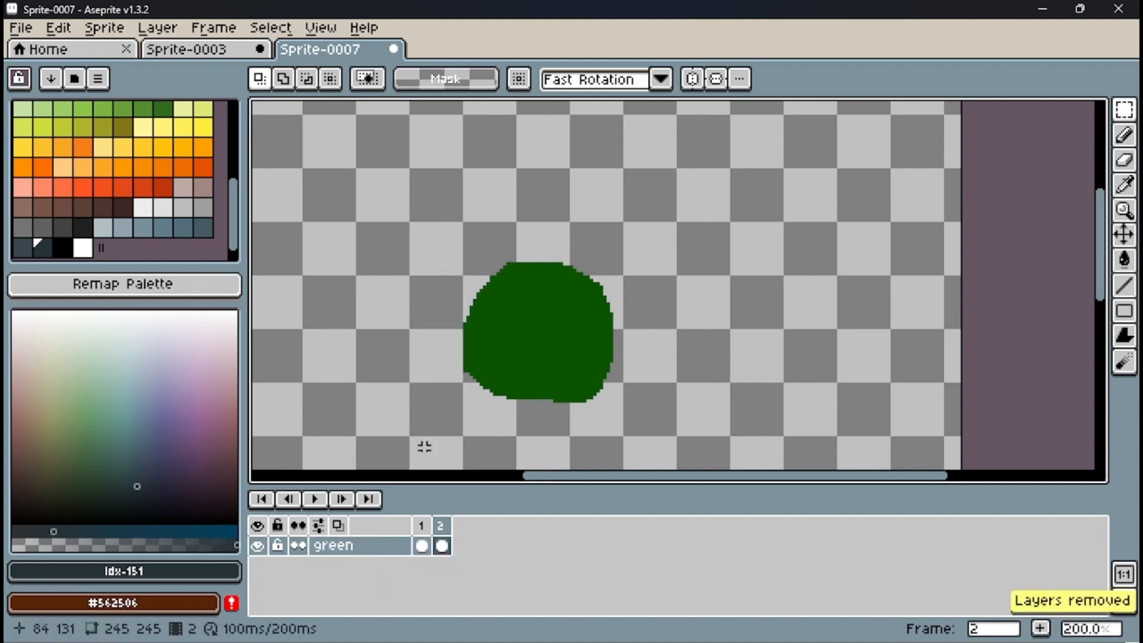
# Enclose the green shape in frame 2 with a rectangular selection of about 78 by 70 px.
pyautogui.moveTo(420, 219); pyautogui.dragTo(687, 444)
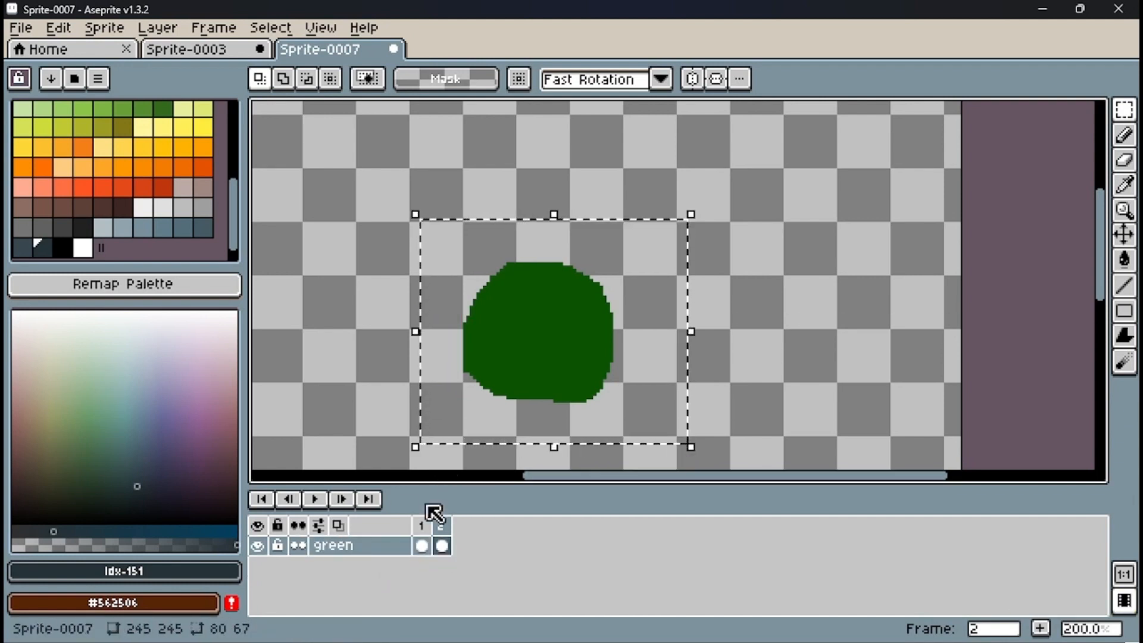
pyautogui.click(351, 374)
pyautogui.moveTo(435, 230); pyautogui.dragTo(667, 463)
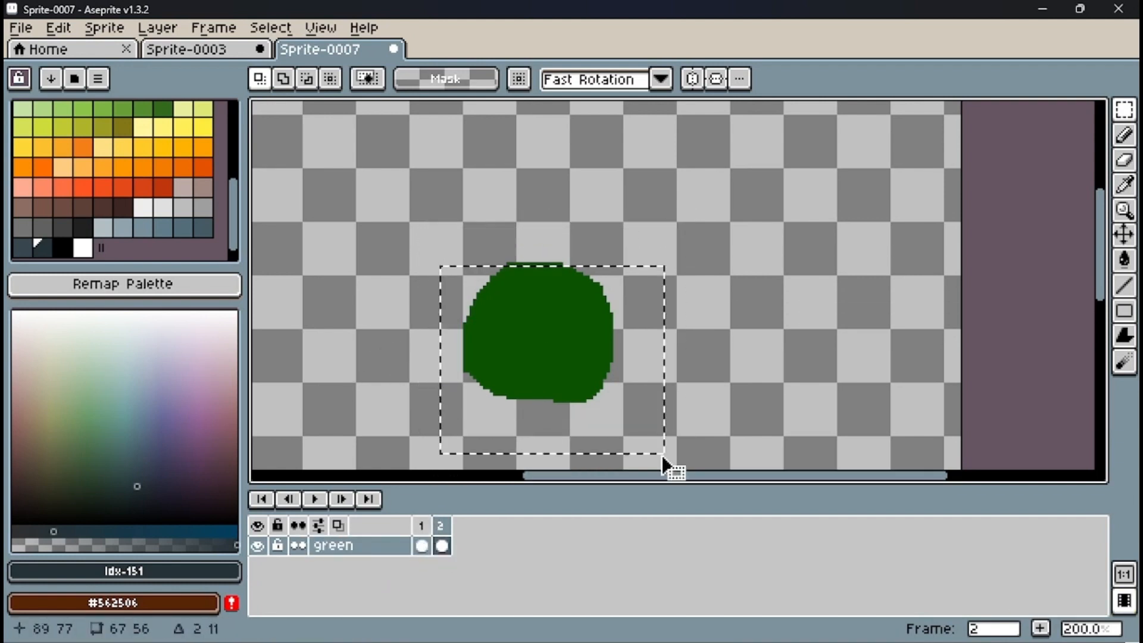
pyautogui.moveTo(393, 196); pyautogui.dragTo(655, 431)
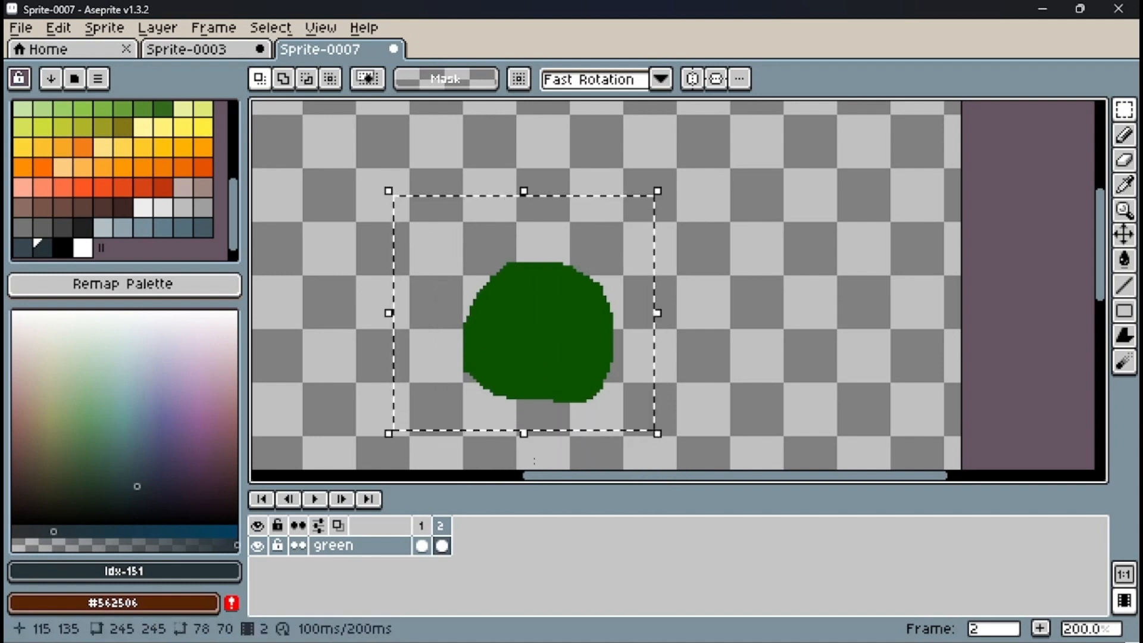
# Set frame 2's duration to 500 milliseconds and preview the animation.
pyautogui.rightClick(442, 525)
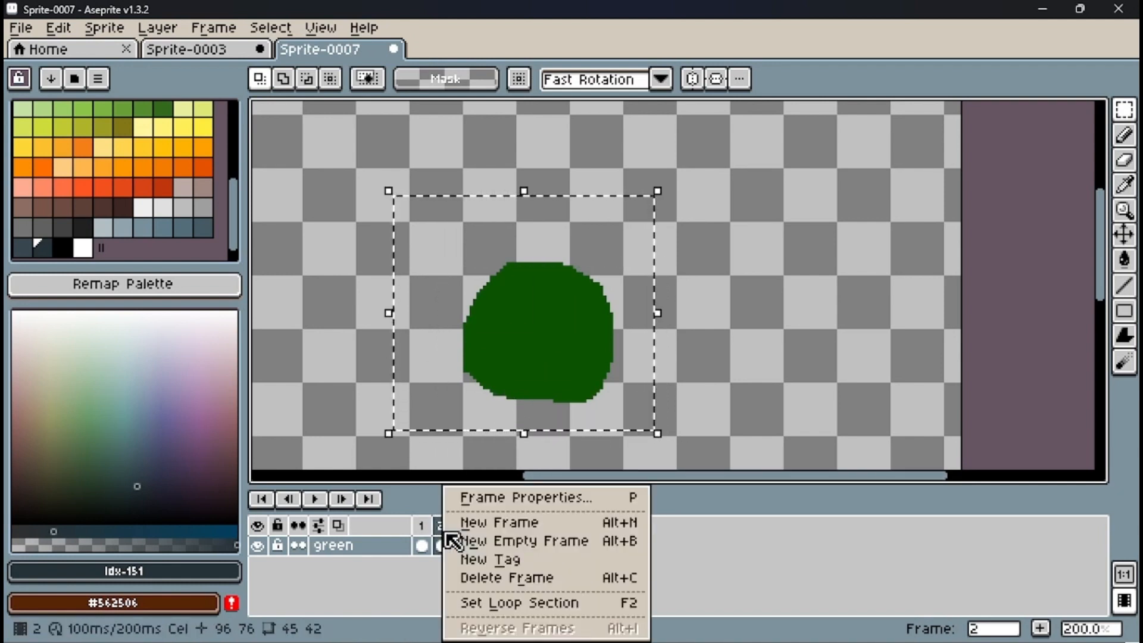
pyautogui.click(520, 502)
pyautogui.click(629, 331)
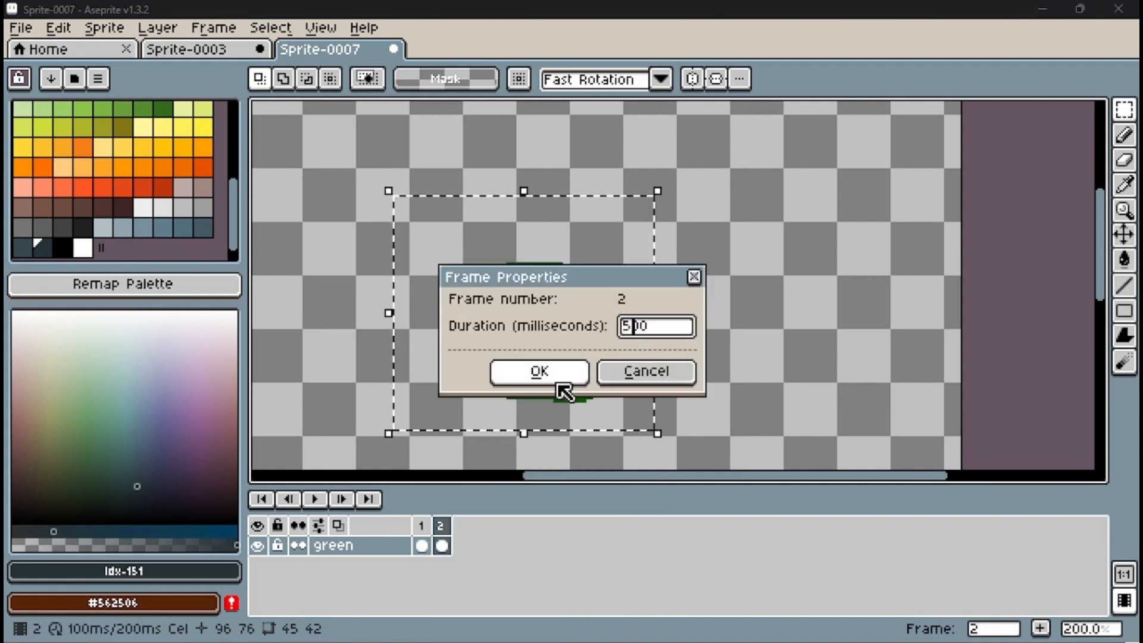
pyautogui.click(539, 373)
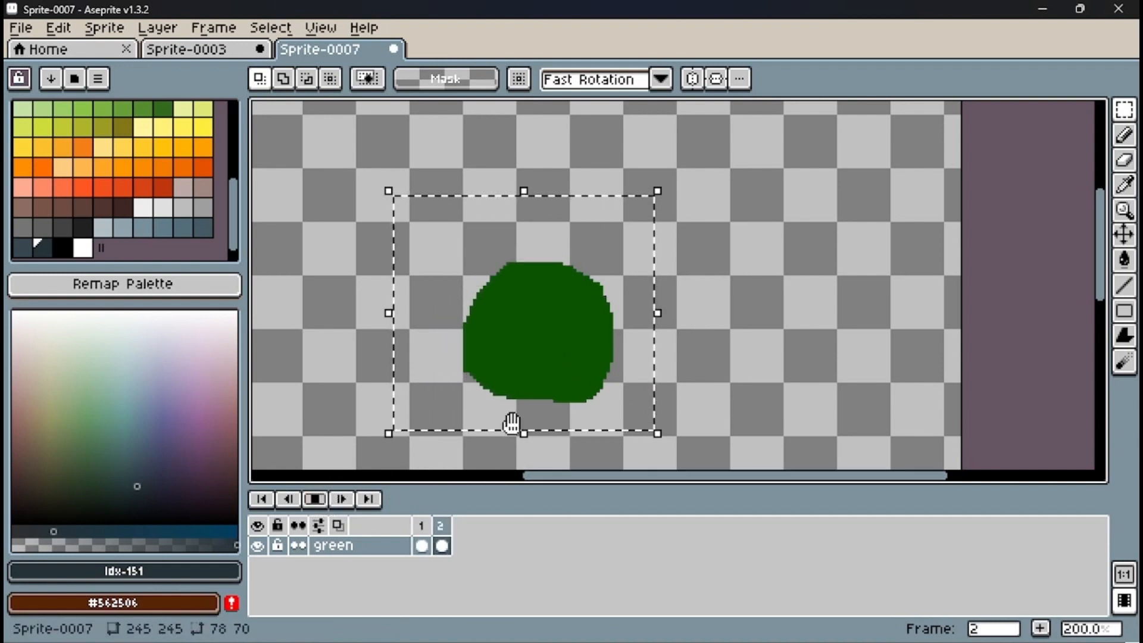
pyautogui.click(321, 500)
# Clear the selected green shape from frame 2, leaving its cel empty.
pyautogui.scroll(-1, 613, 331)
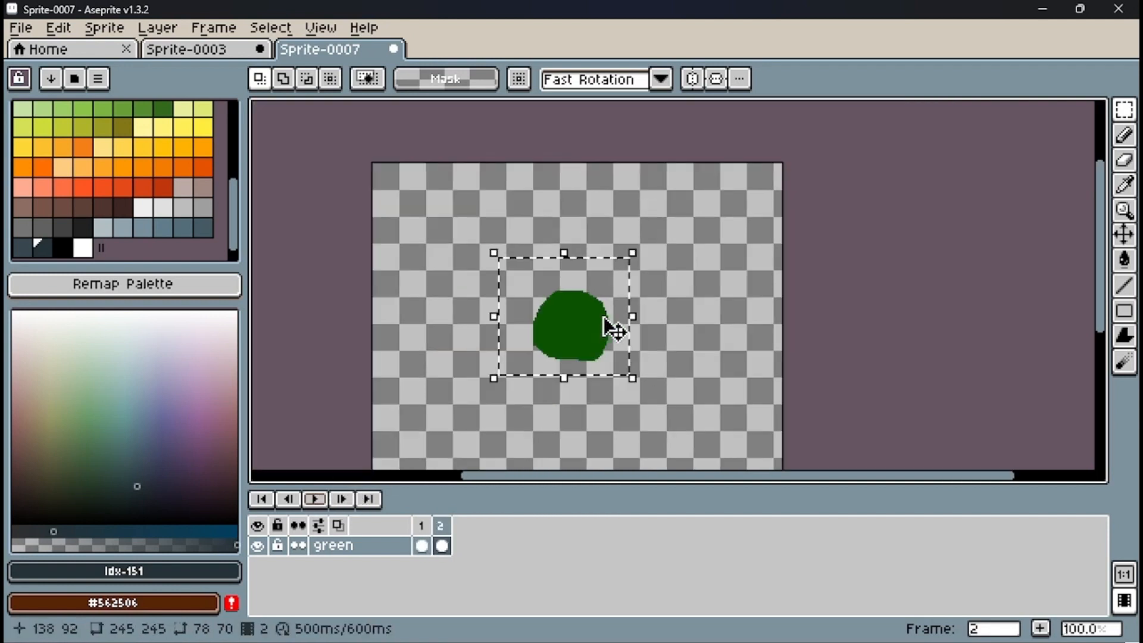
pyautogui.press('Delete')
pyautogui.scroll(1, 591, 326)
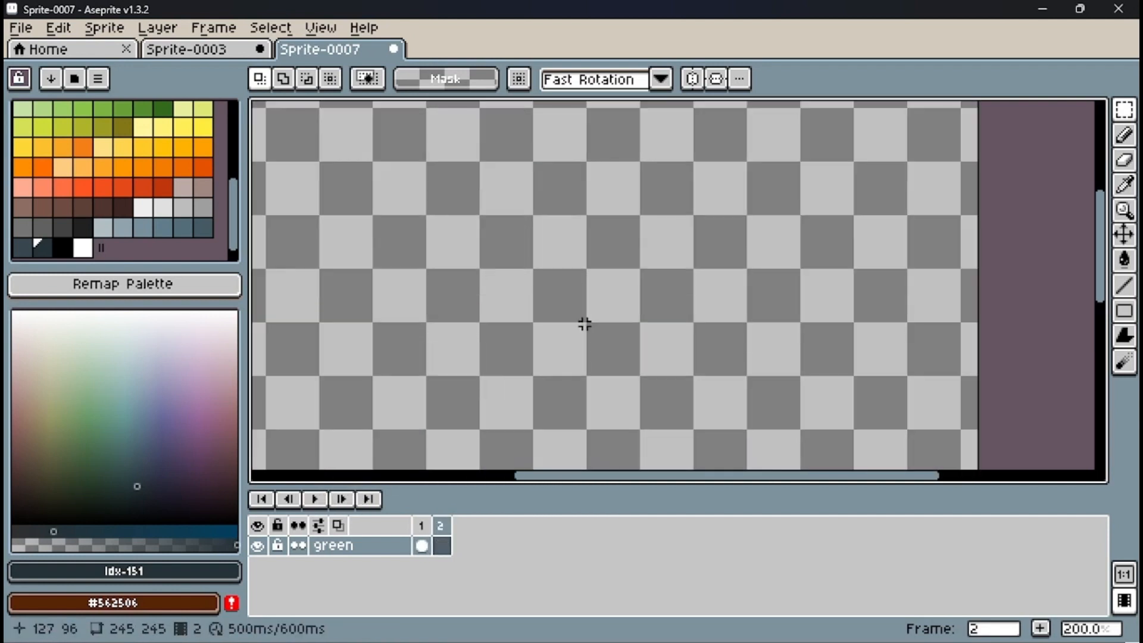
pyautogui.scroll(-1, 581, 325)
pyautogui.scroll(3, 367, 246)
pyautogui.scroll(-1, 203, 212)
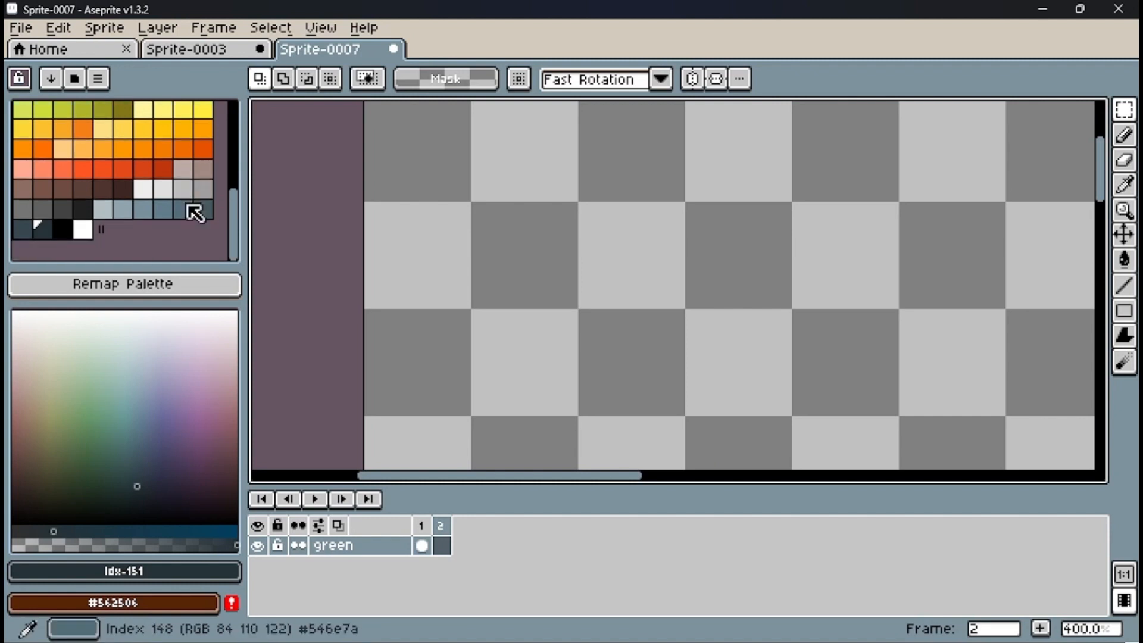
# Browse the palette and choose the dark magenta index 15 as the drawing color.
pyautogui.scroll(6, 423, 255)
pyautogui.scroll(-7, 329, 228)
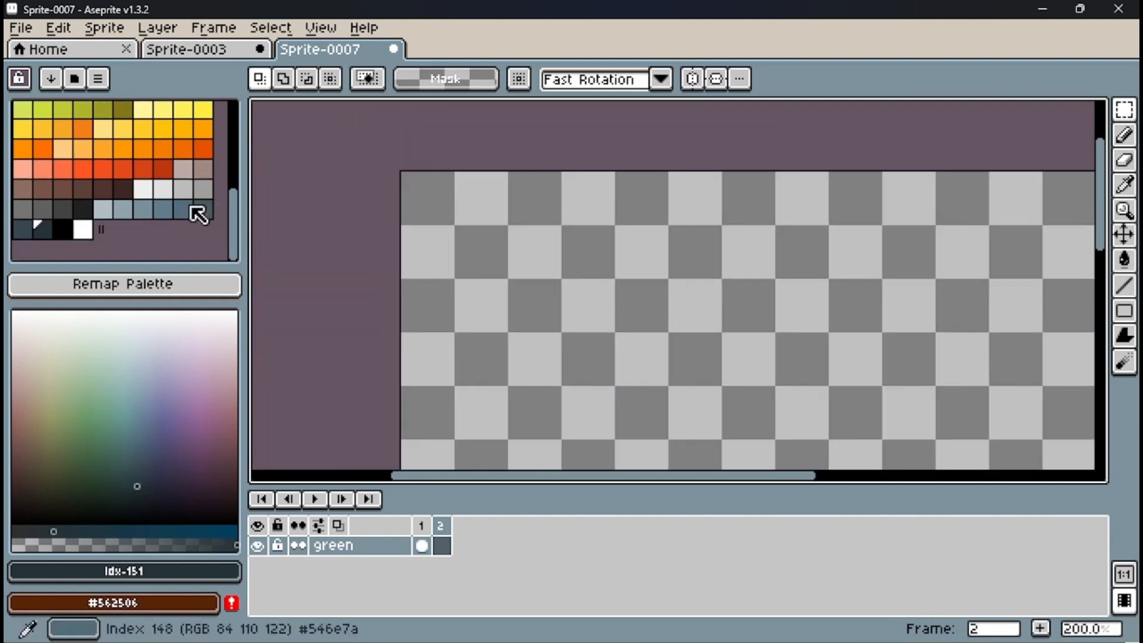
pyautogui.scroll(5, 199, 212)
pyautogui.click(122, 132)
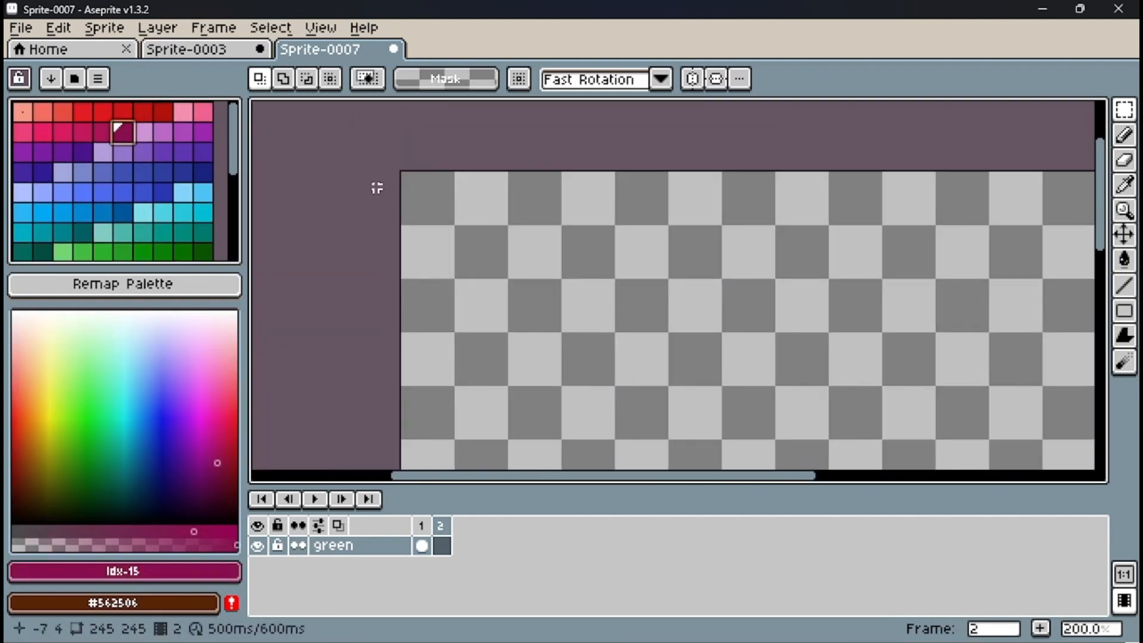
pyautogui.scroll(-2, 548, 255)
pyautogui.scroll(2, 610, 280)
# Draw a closed, roughly oval dark magenta outline on frame 2 with the 4 px Pencil.
pyautogui.click(1125, 136)
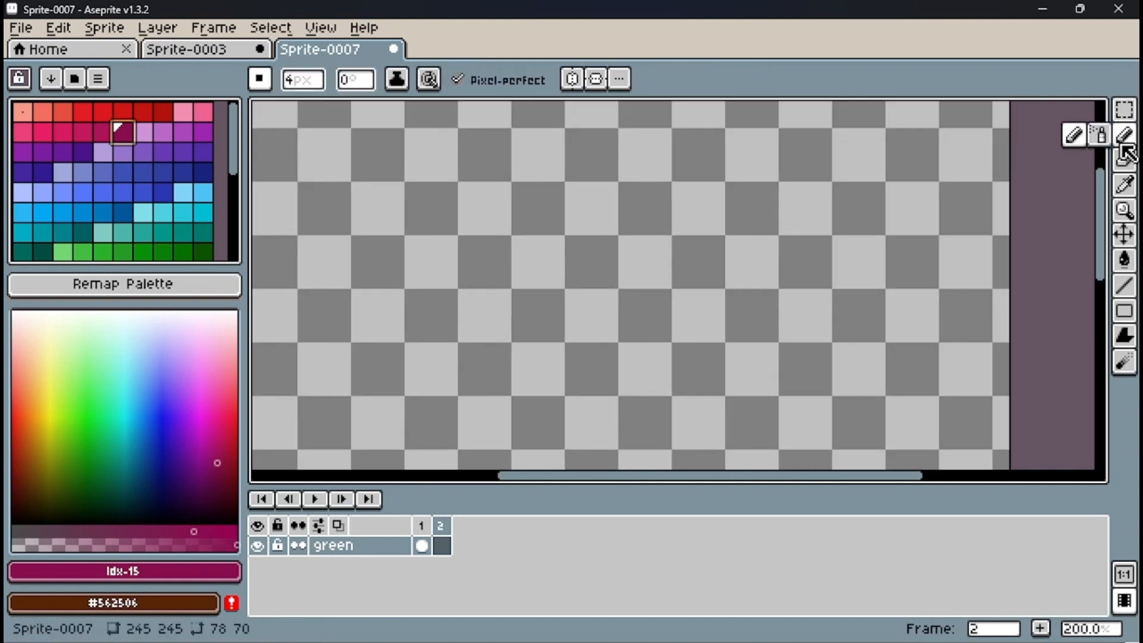
pyautogui.scroll(-1, 797, 231)
pyautogui.scroll(1, 660, 240)
pyautogui.moveTo(635, 210)
pyautogui.mouseDown()
pyautogui.moveTo(605, 235)
pyautogui.moveTo(697, 396)
pyautogui.mouseUp()
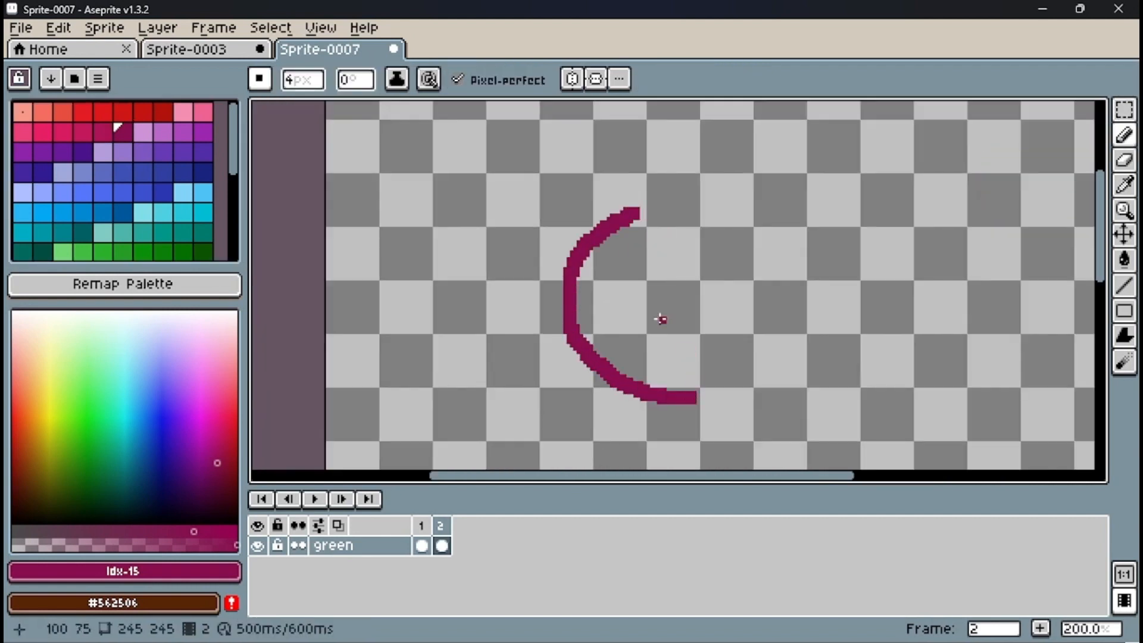
pyautogui.scroll(1, 595, 262)
pyautogui.scroll(-2, 604, 250)
pyautogui.moveTo(611, 237); pyautogui.dragTo(662, 288)
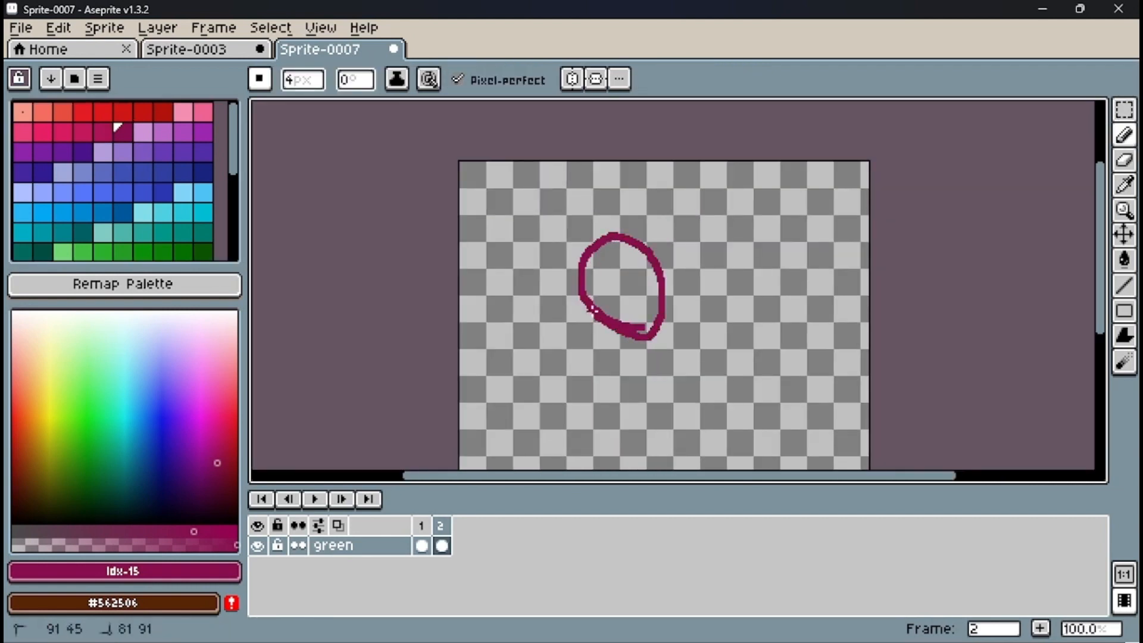
# Fill the inside of the magenta outline with the same color using the Paint Bucket.
pyautogui.click(1125, 260)
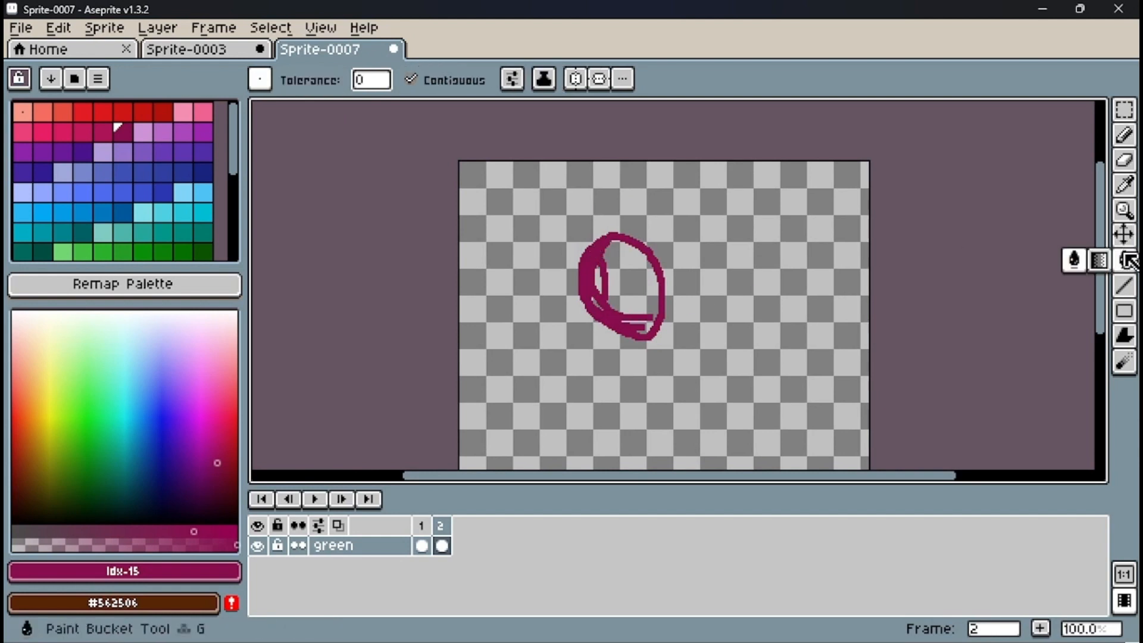
pyautogui.click(633, 301)
pyautogui.click(595, 269)
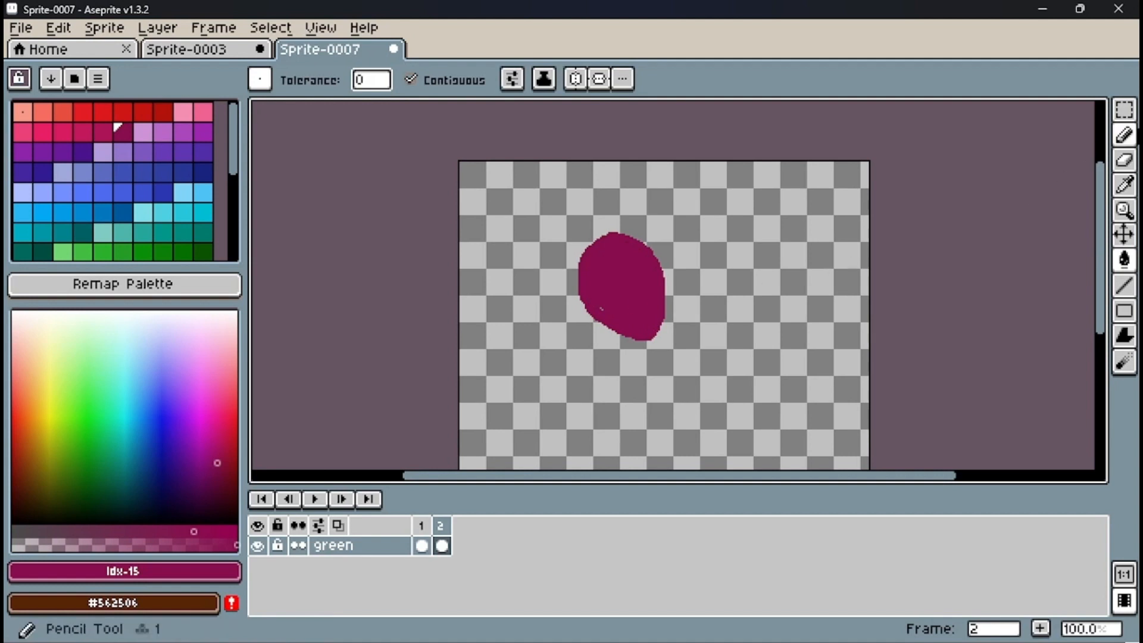
# Paint over the remaining gap in the magenta shape and round out its right side with the Pencil.
pyautogui.click(1125, 135)
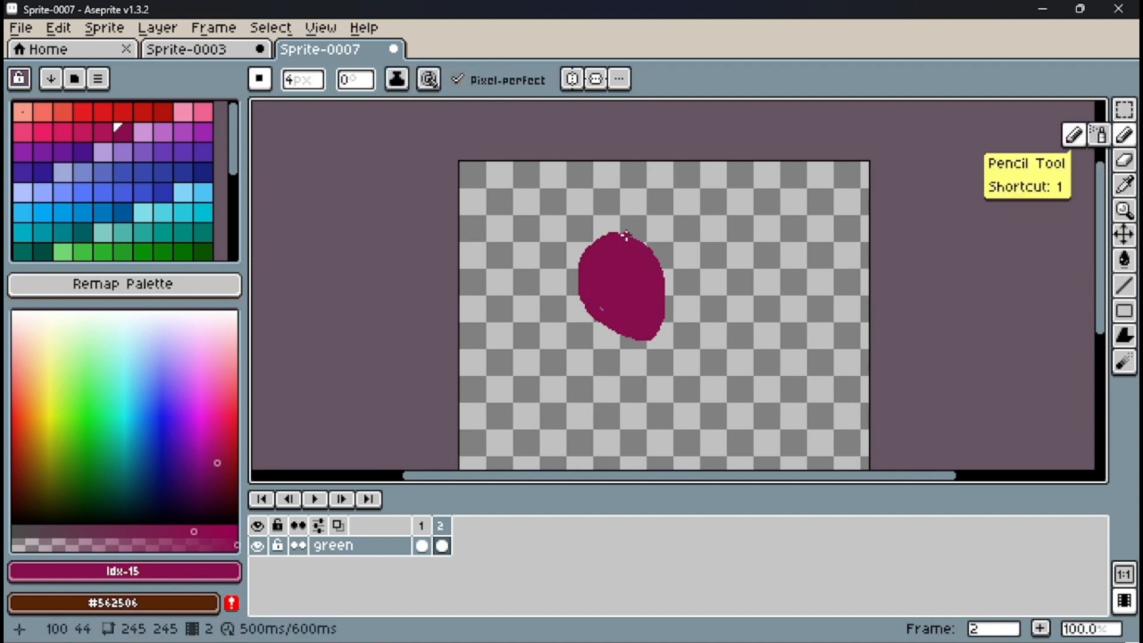
pyautogui.moveTo(626, 237)
pyautogui.mouseDown()
pyautogui.moveTo(656, 263)
pyautogui.moveTo(643, 327)
pyautogui.moveTo(602, 308)
pyautogui.mouseUp()
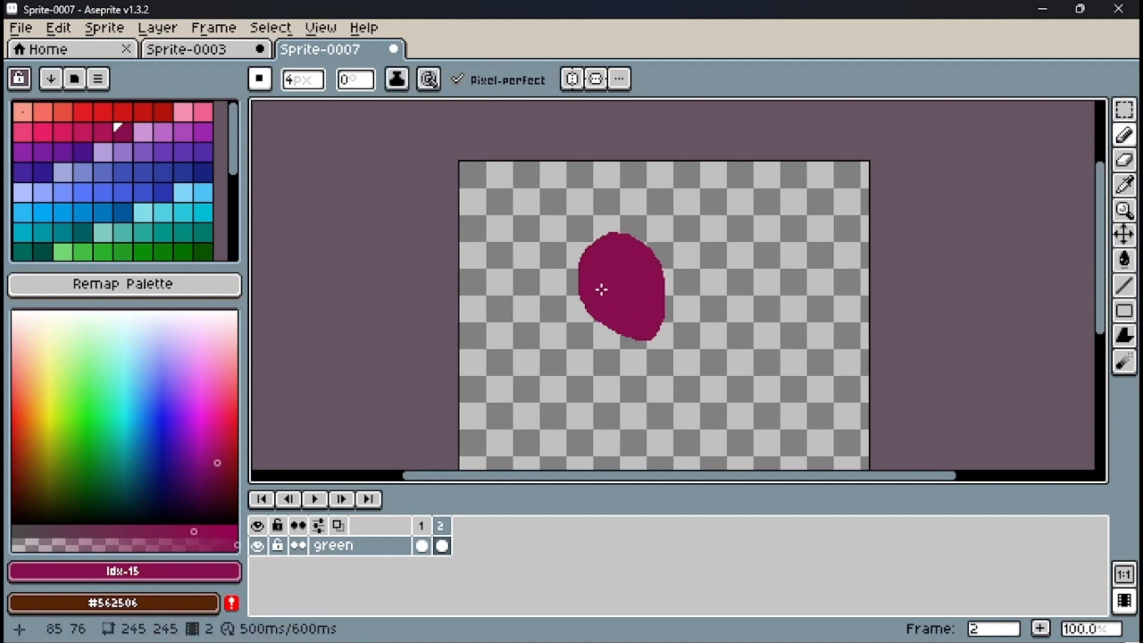
pyautogui.moveTo(635, 233)
pyautogui.mouseDown()
pyautogui.moveTo(672, 268)
pyautogui.moveTo(648, 330)
pyautogui.mouseUp()
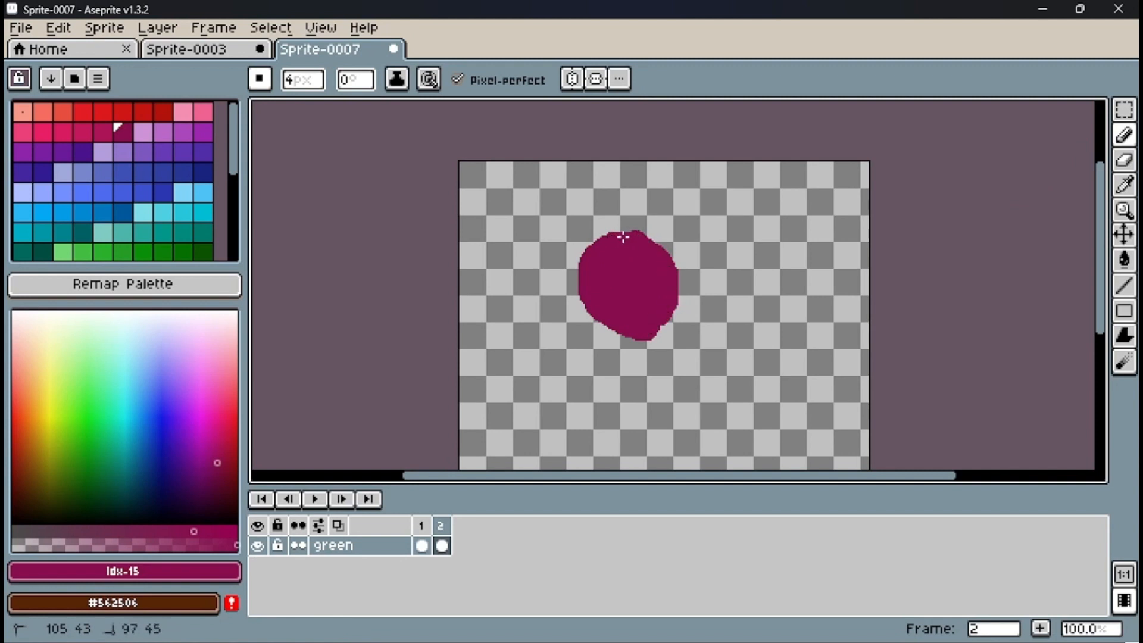
# Delete frame 1 with the green shape, keeping only the frame with the magenta shape.
pyautogui.scroll(1, 659, 337)
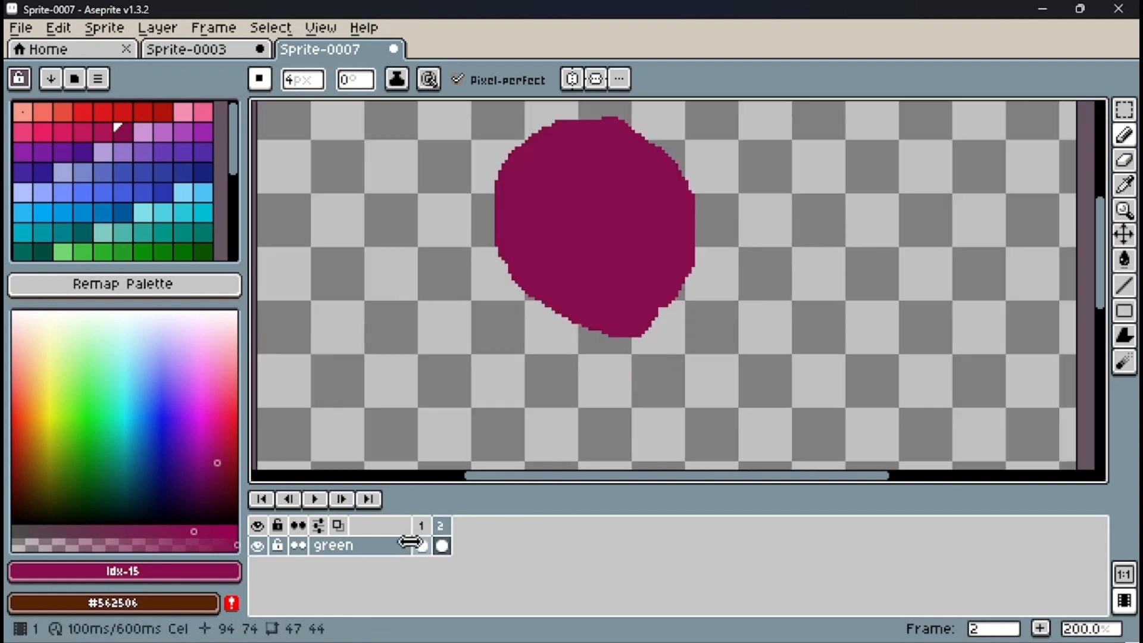
pyautogui.click(421, 528)
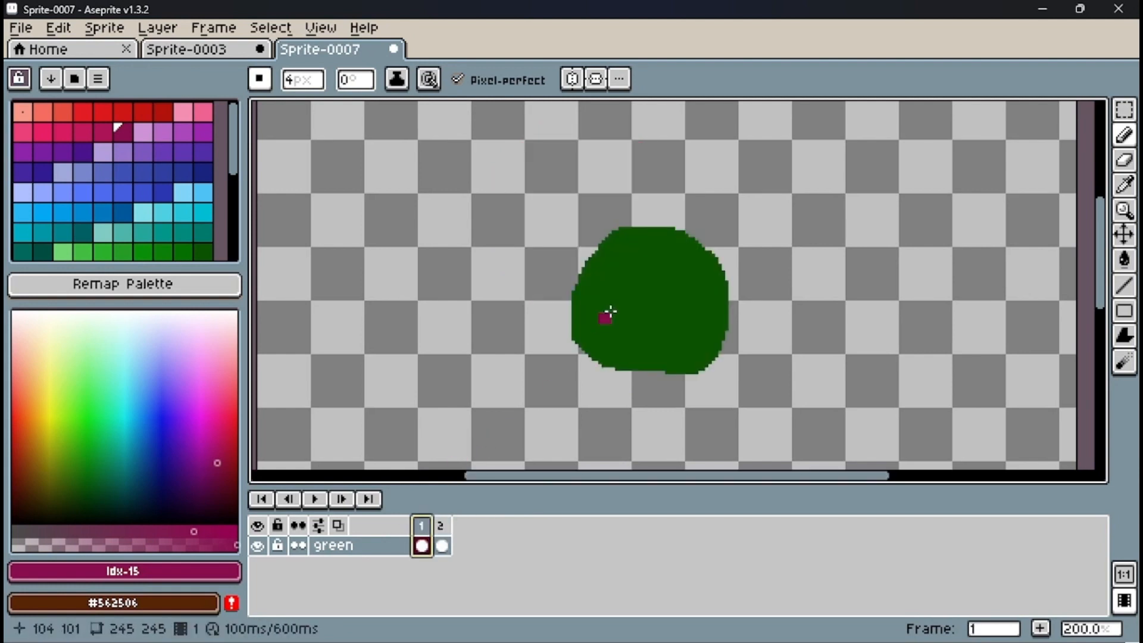
pyautogui.scroll(-1, 606, 313)
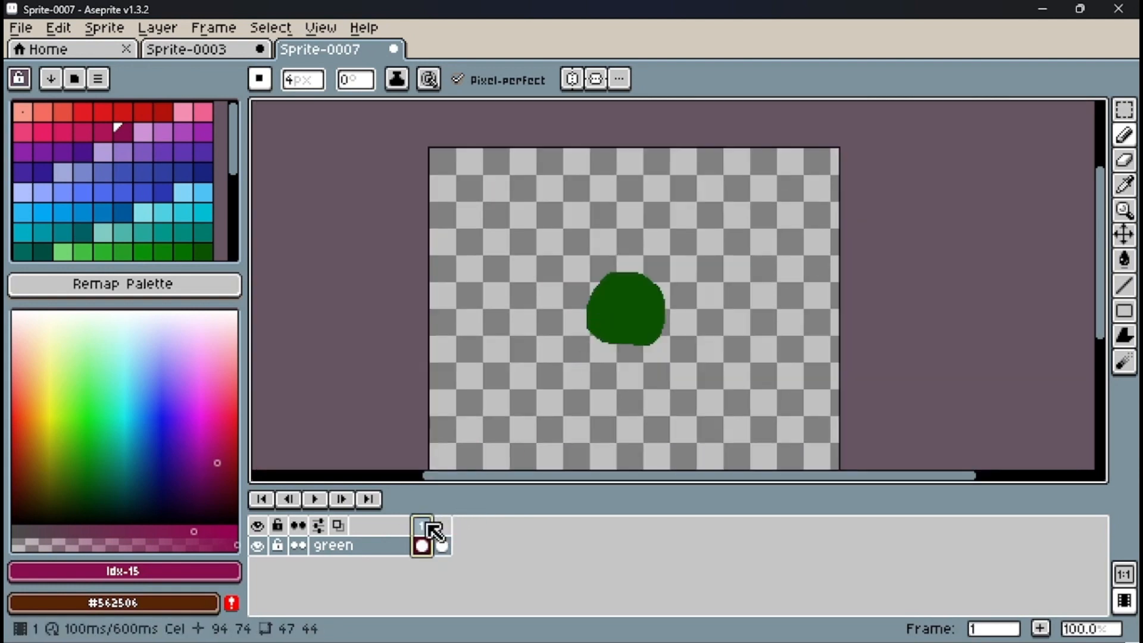
pyautogui.press('Delete')
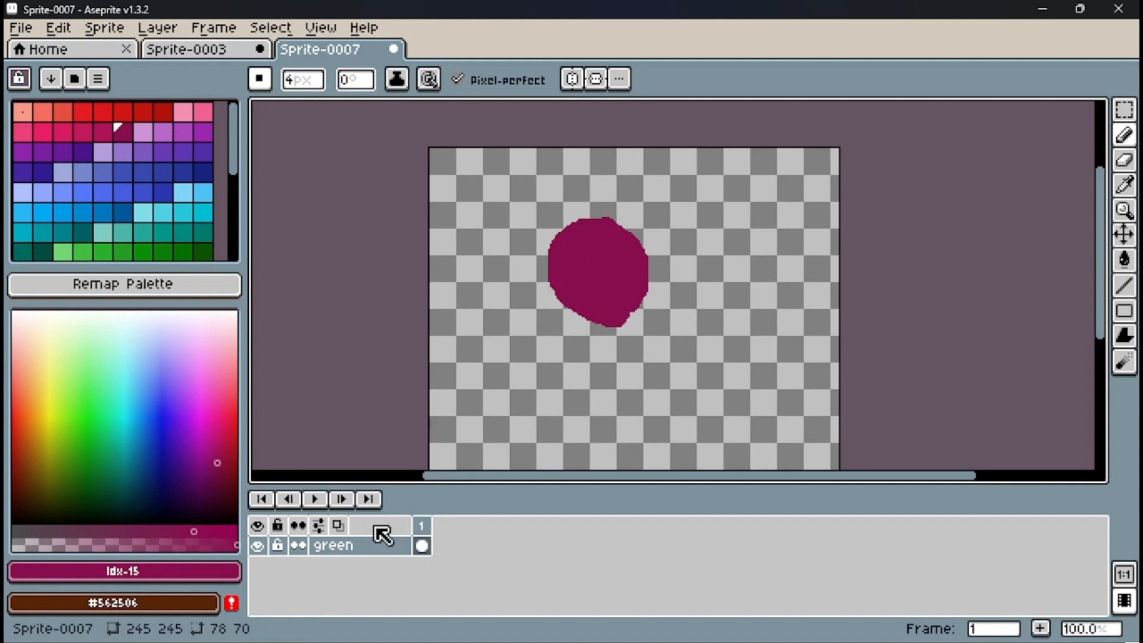
# Duplicate the magenta shape into a new second frame, select it with the Rectangular Marquee, and scale it down slightly to about 96%.
pyautogui.hotkey('alt', 'n')
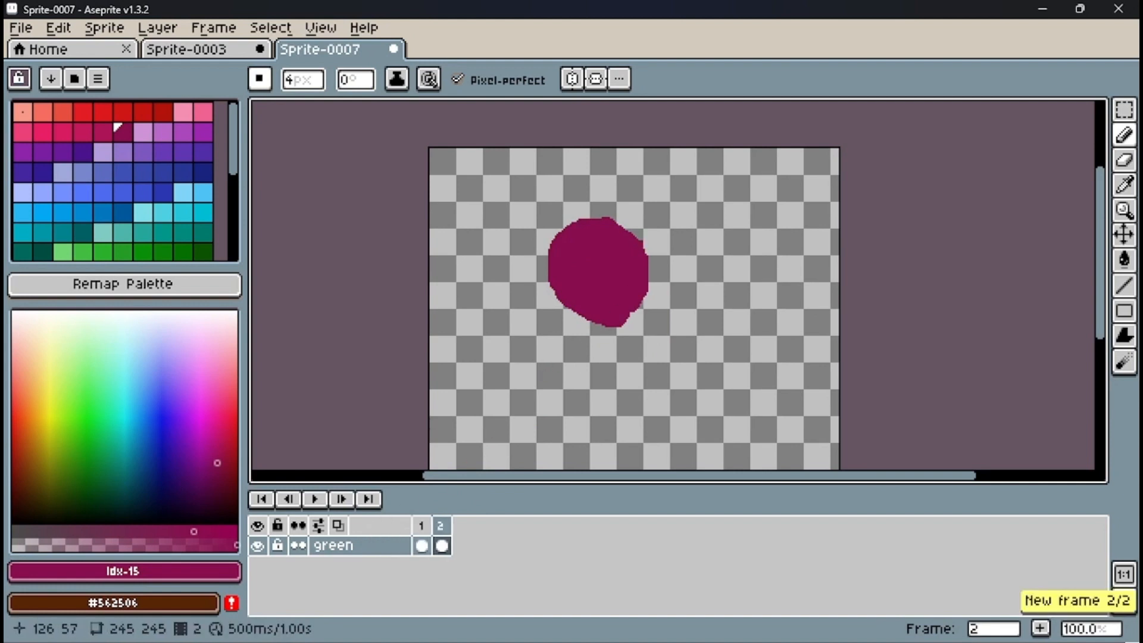
pyautogui.scroll(1, 641, 245)
pyautogui.scroll(-1, 608, 287)
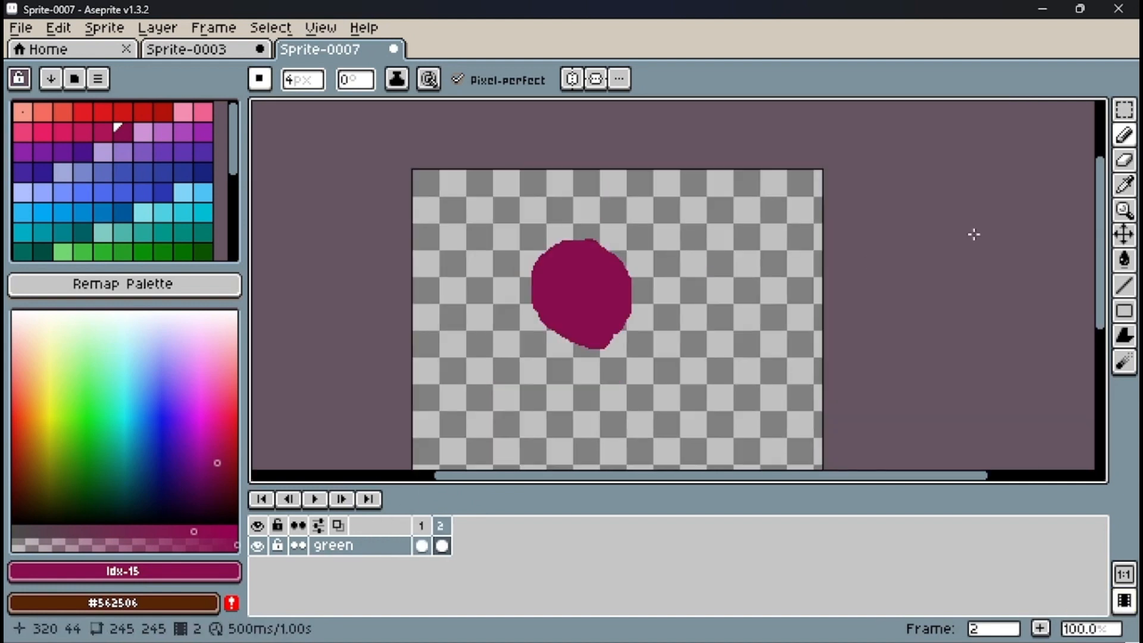
pyautogui.click(1124, 110)
pyautogui.moveTo(512, 202); pyautogui.dragTo(686, 379)
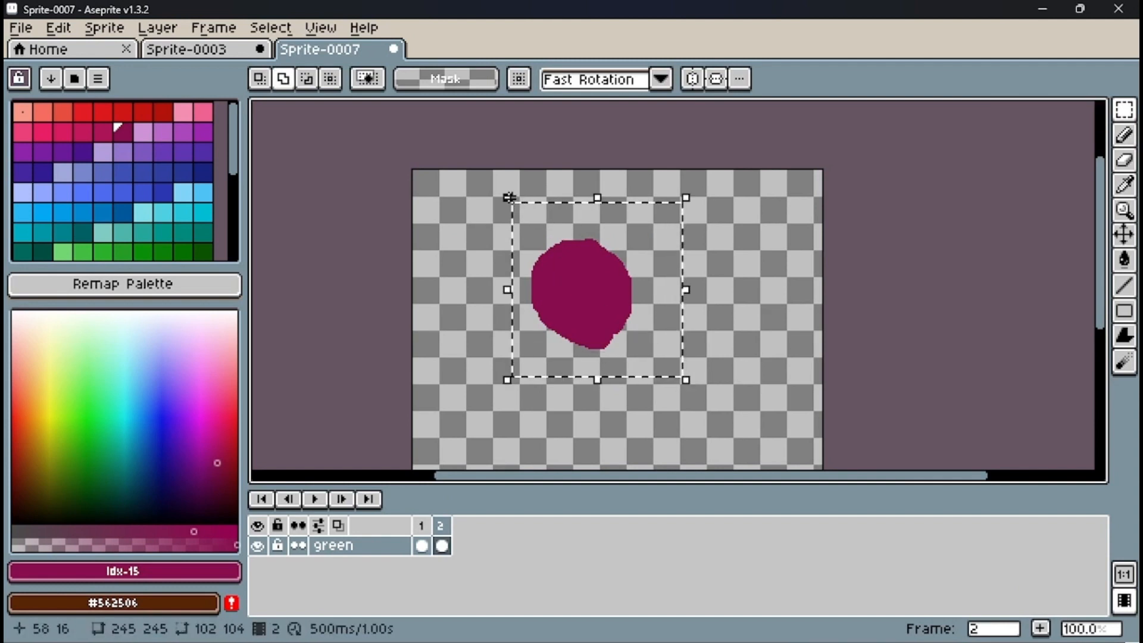
pyautogui.moveTo(503, 197); pyautogui.dragTo(512, 203)
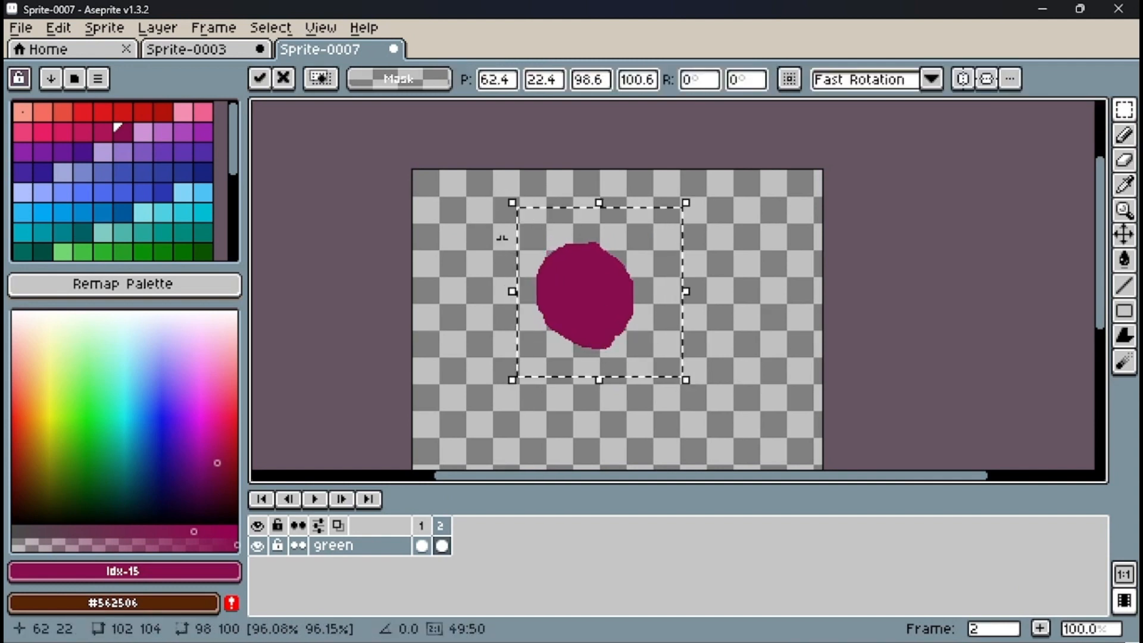
# Play the two-frame animation of the magenta shape on the canvas and stop it.
pyautogui.click(316, 499)
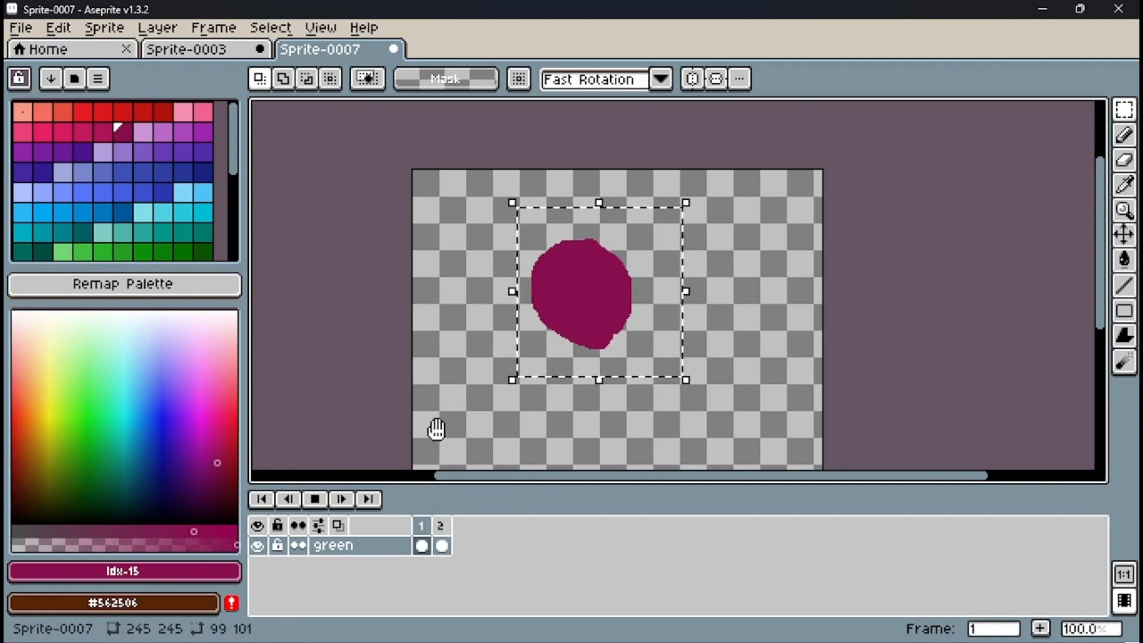
pyautogui.press('q')
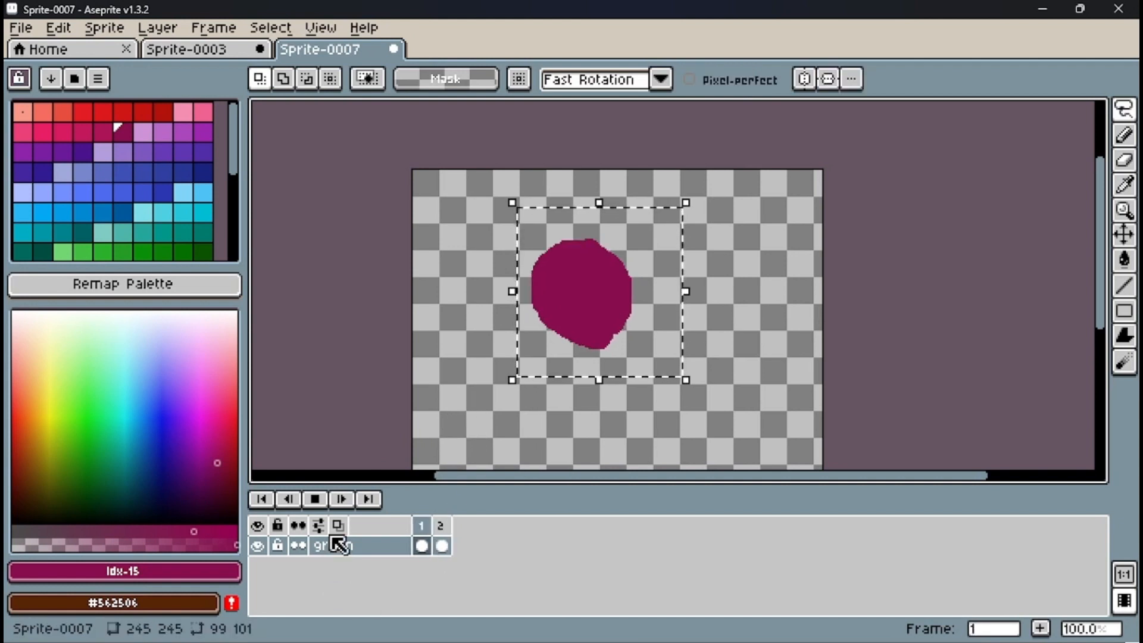
pyautogui.click(315, 499)
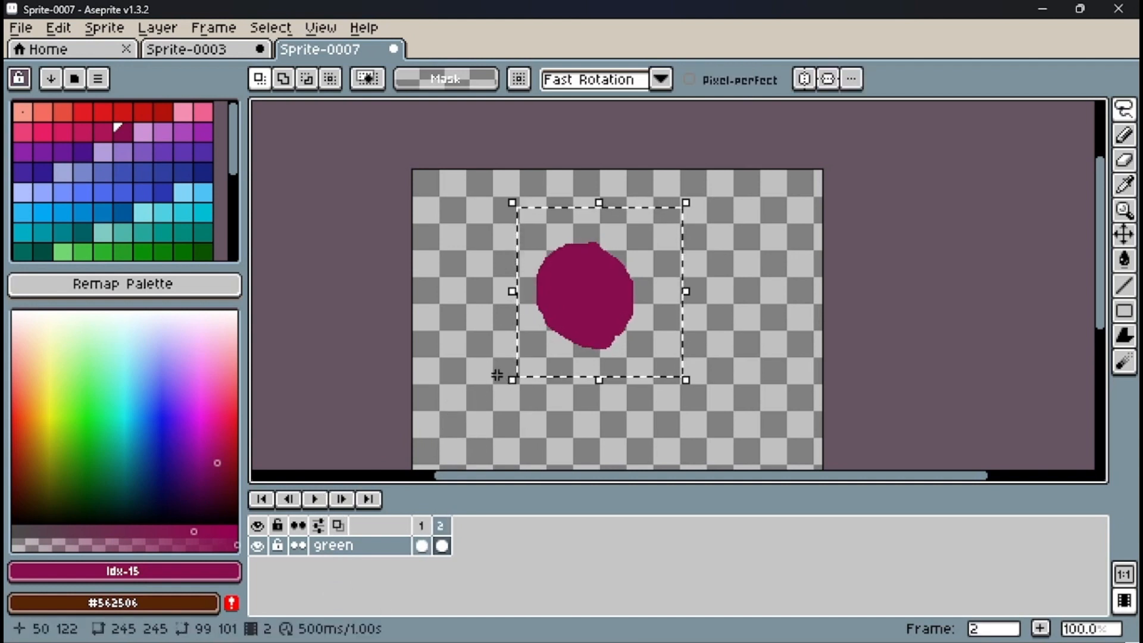
# Clear the selection around the magenta shape, replay the two-frame animation without it, and stop playback.
pyautogui.press('b')
pyautogui.press('q')
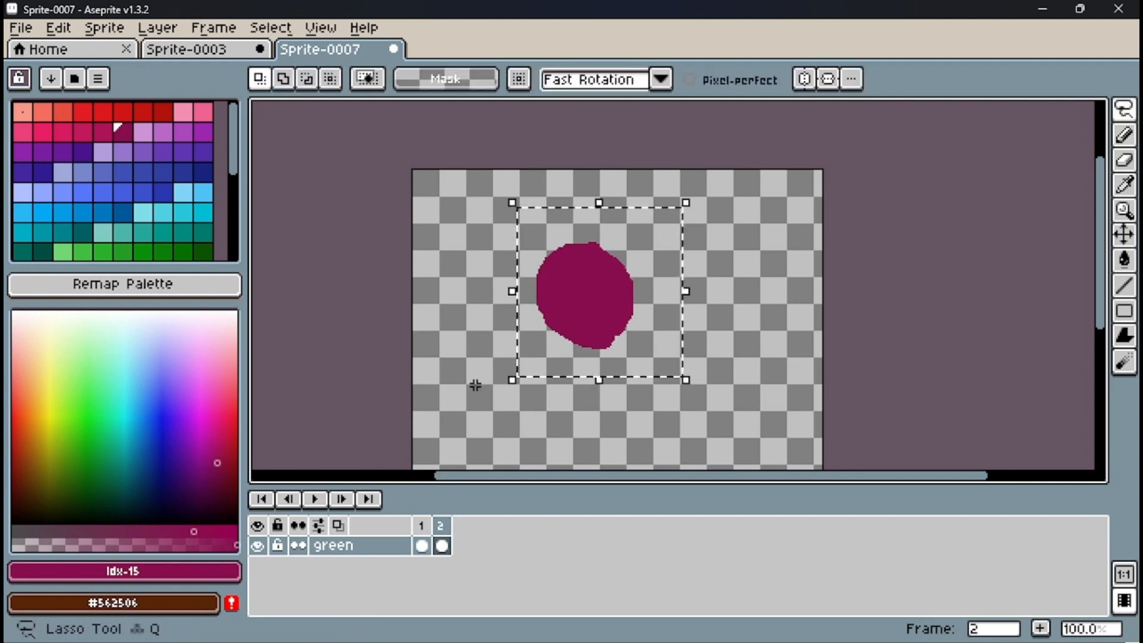
pyautogui.hotkey('ctrl', 'd')
pyautogui.click(326, 502)
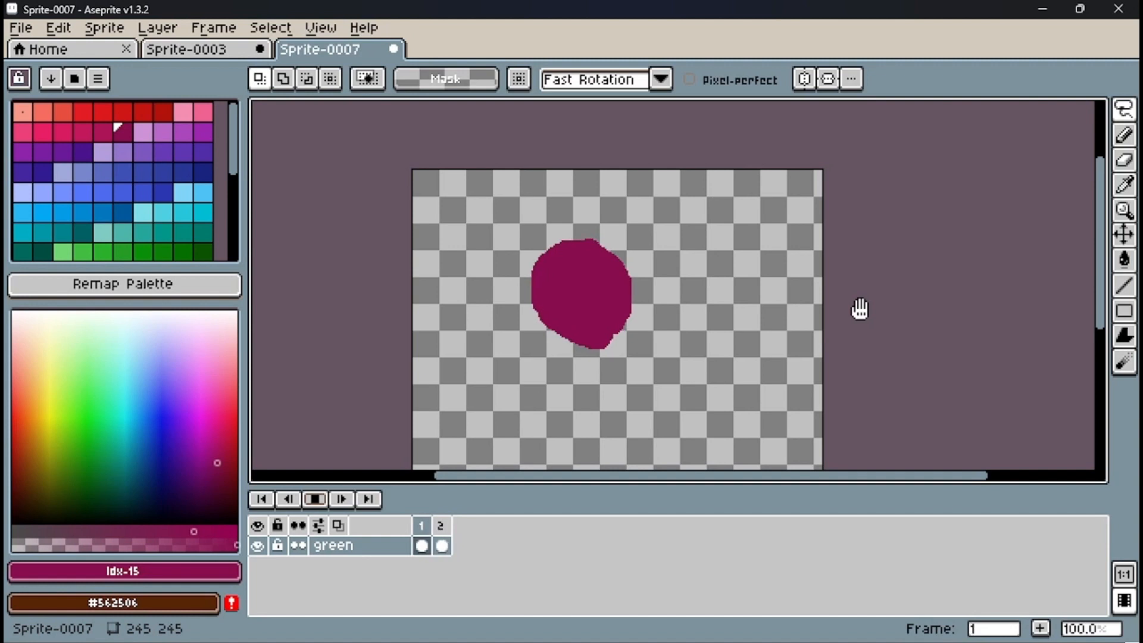
pyautogui.click(325, 503)
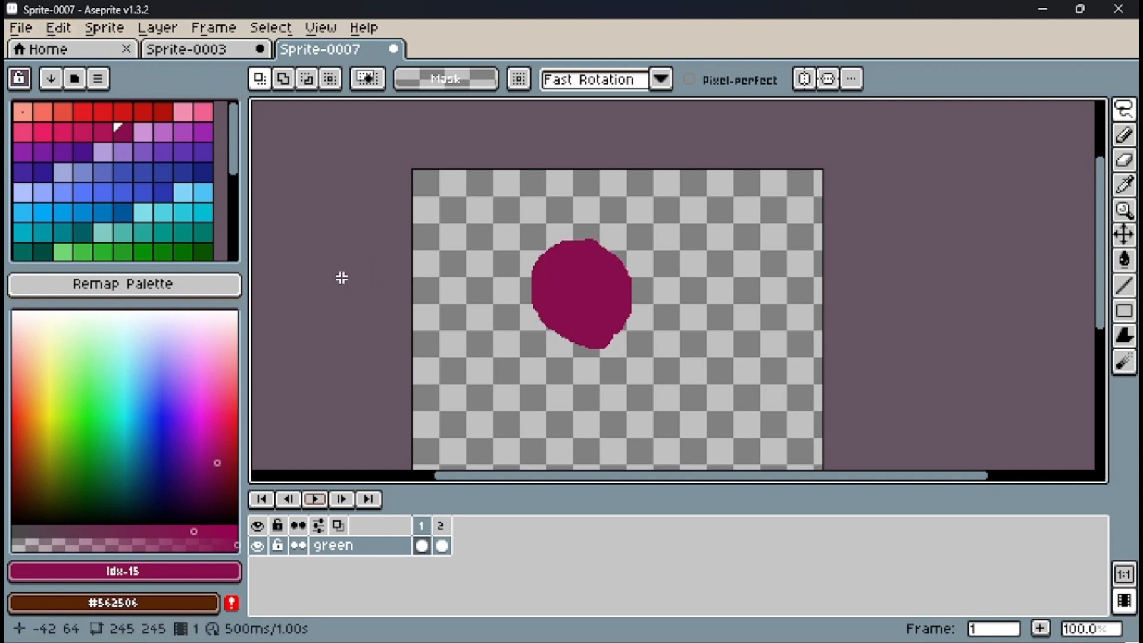
# Show the Preview window and move it to the canvas's upper-right area, clear of the magenta shape.
pyautogui.click(28, 28)
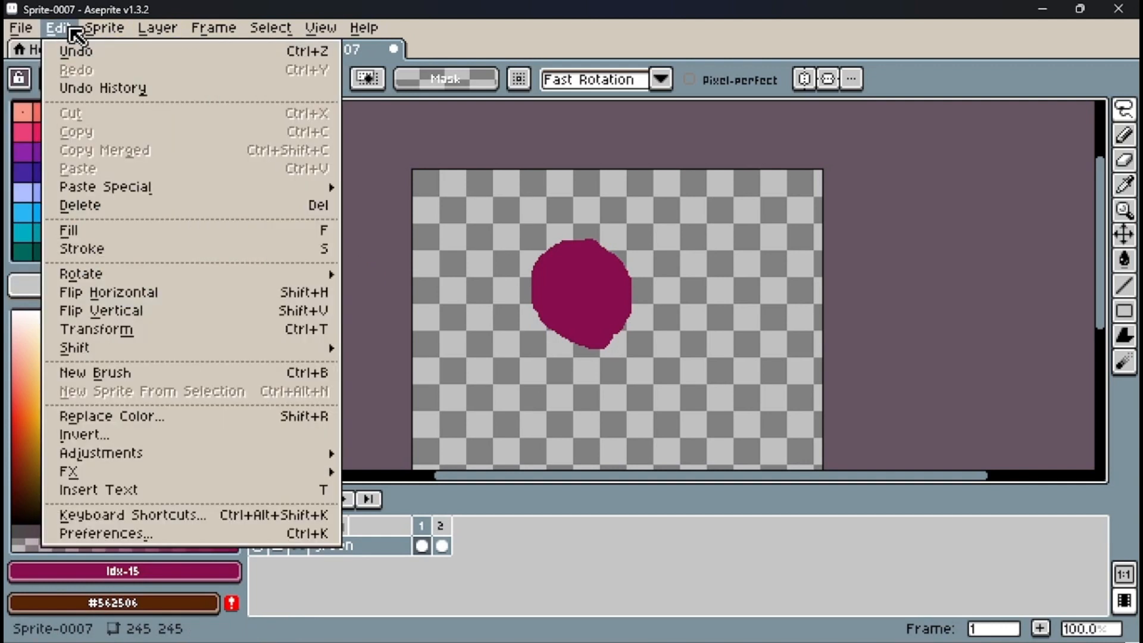
pyautogui.moveTo(284, 31)
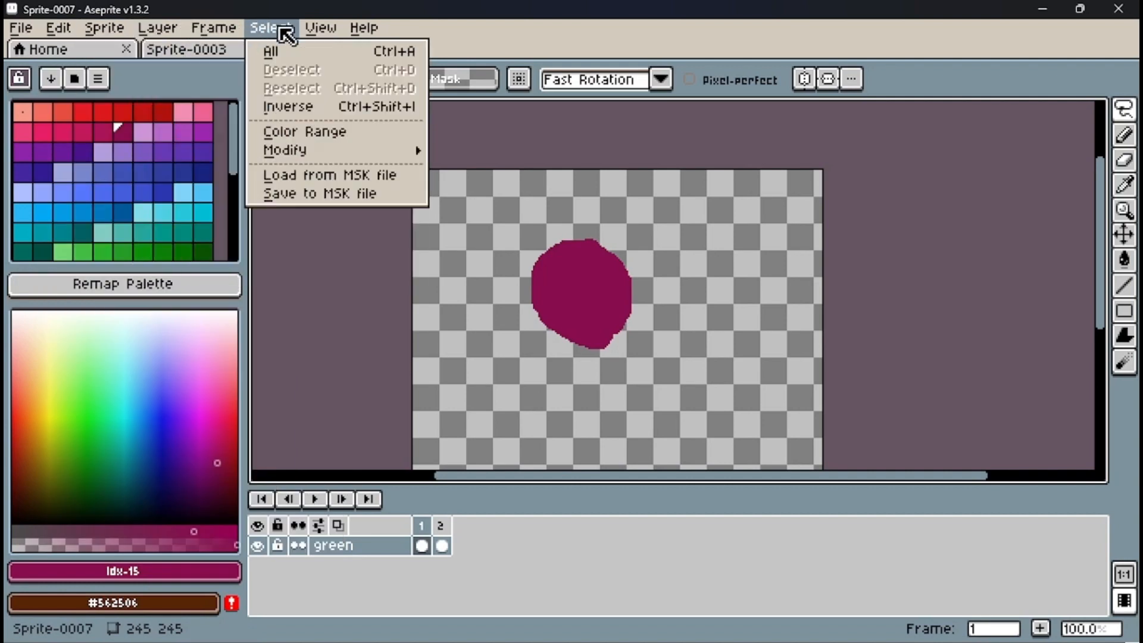
pyautogui.moveTo(373, 30)
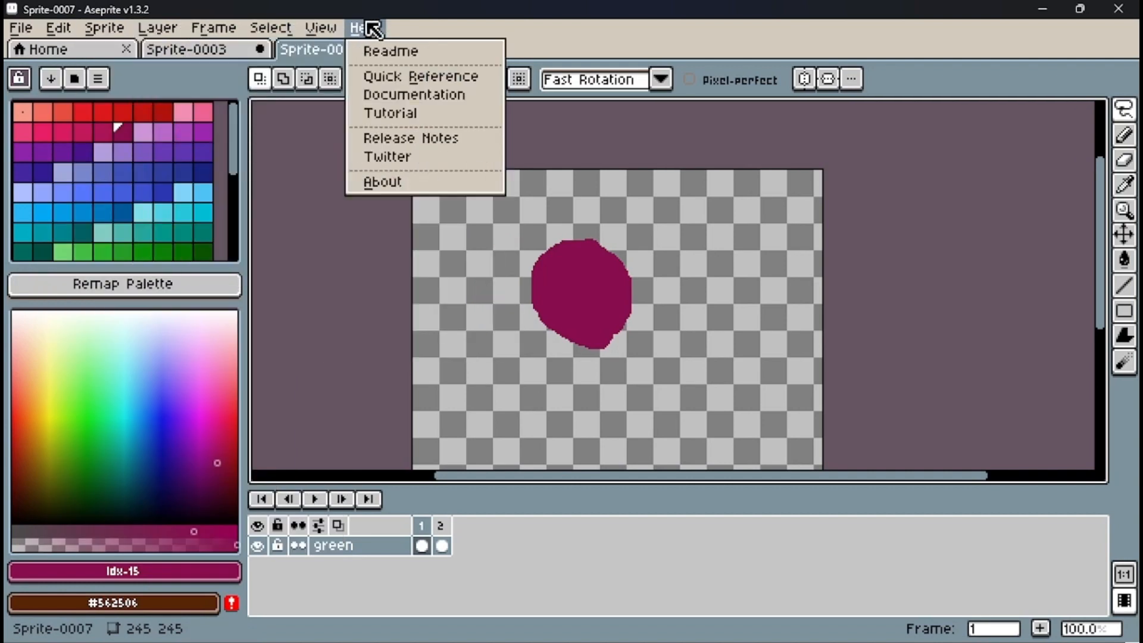
pyautogui.moveTo(101, 33)
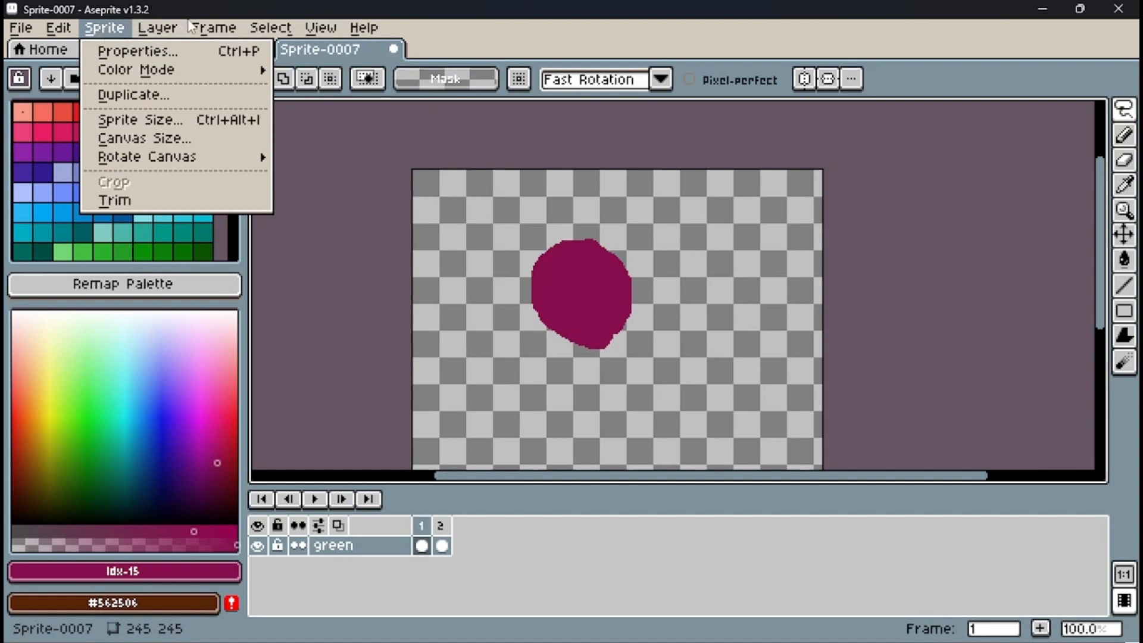
pyautogui.moveTo(323, 36)
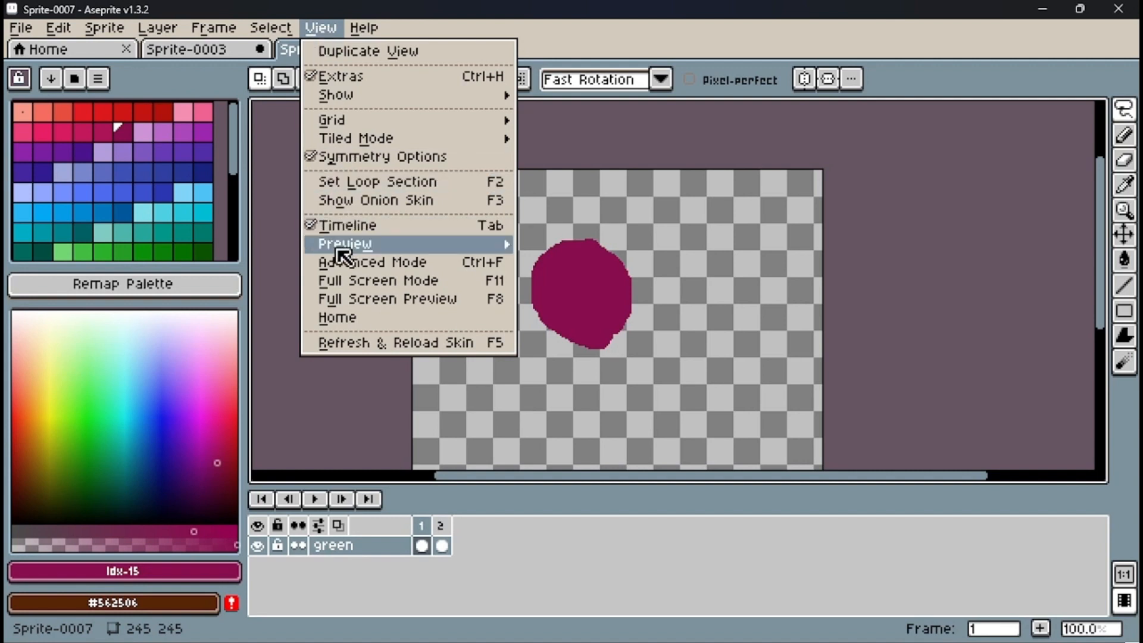
pyautogui.moveTo(349, 245)
pyautogui.click(612, 244)
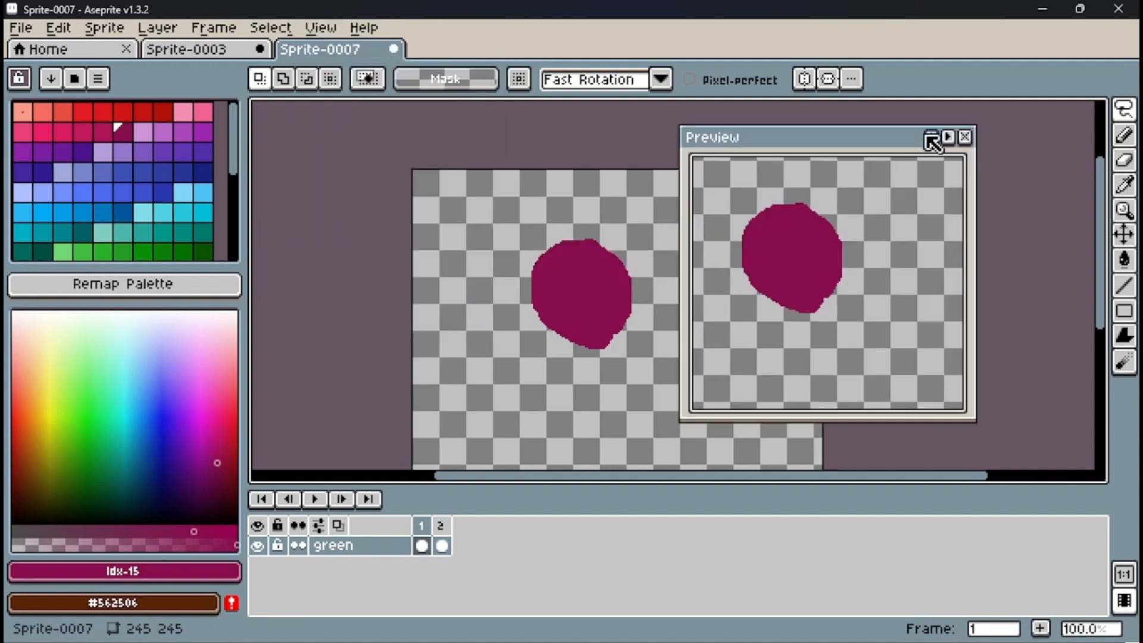
pyautogui.moveTo(893, 141); pyautogui.dragTo(984, 124)
pyautogui.scroll(-1, 979, 179)
pyautogui.scroll(1, 978, 179)
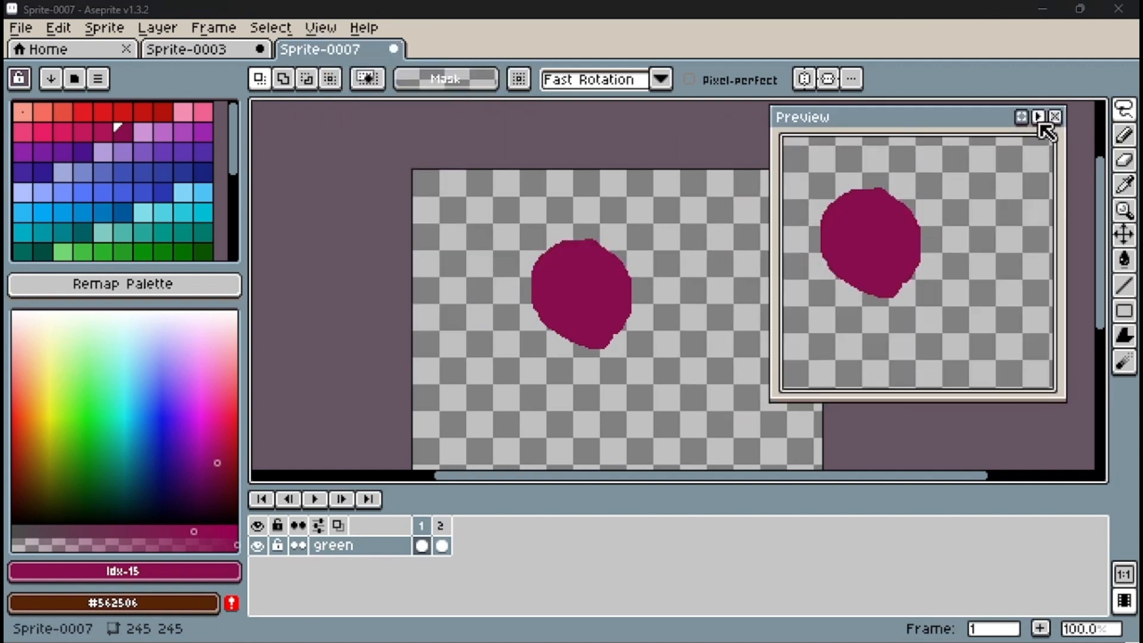
# Play the animation inside the Preview window and reduce its zoom so that more of the sprite fits.
pyautogui.click(1039, 118)
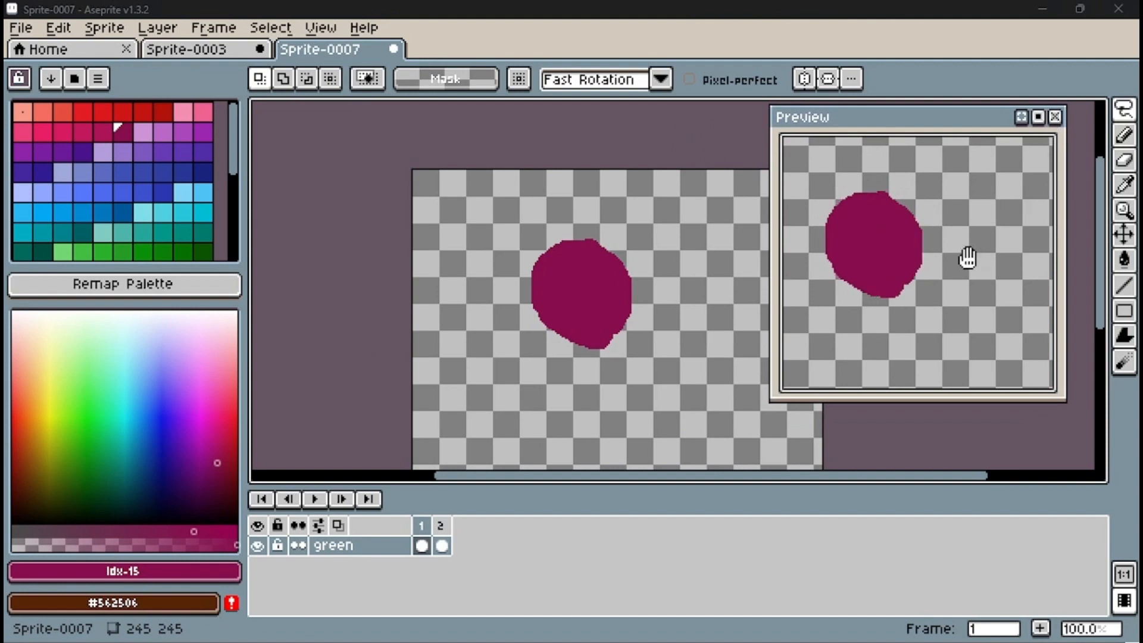
pyautogui.scroll(-1, 946, 287)
pyautogui.scroll(-1, 945, 288)
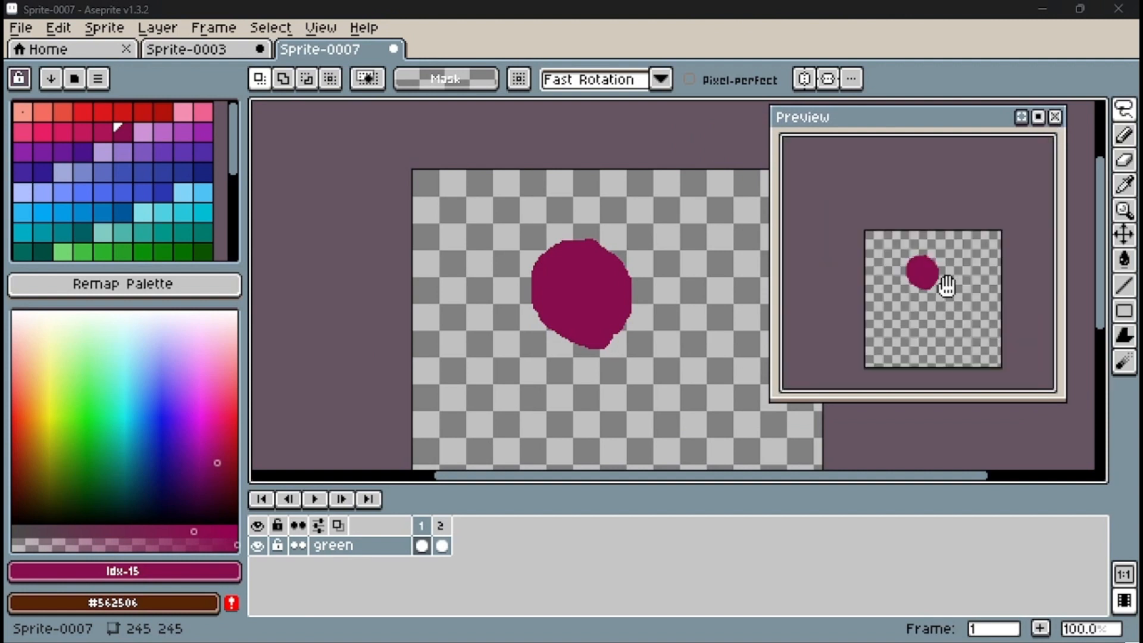
pyautogui.scroll(1, 947, 291)
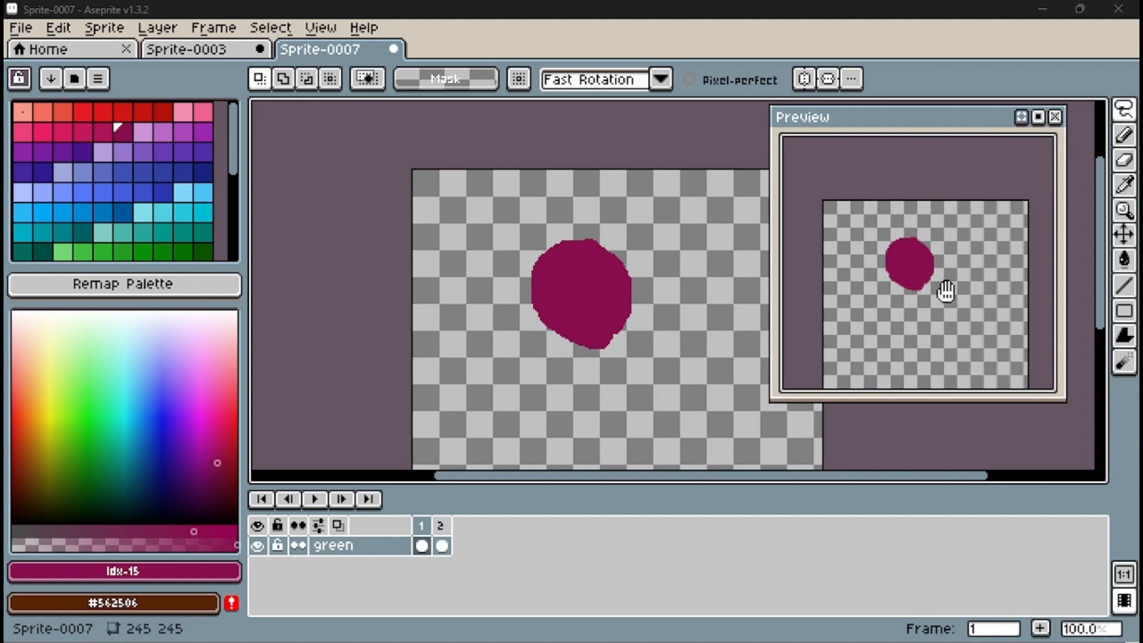